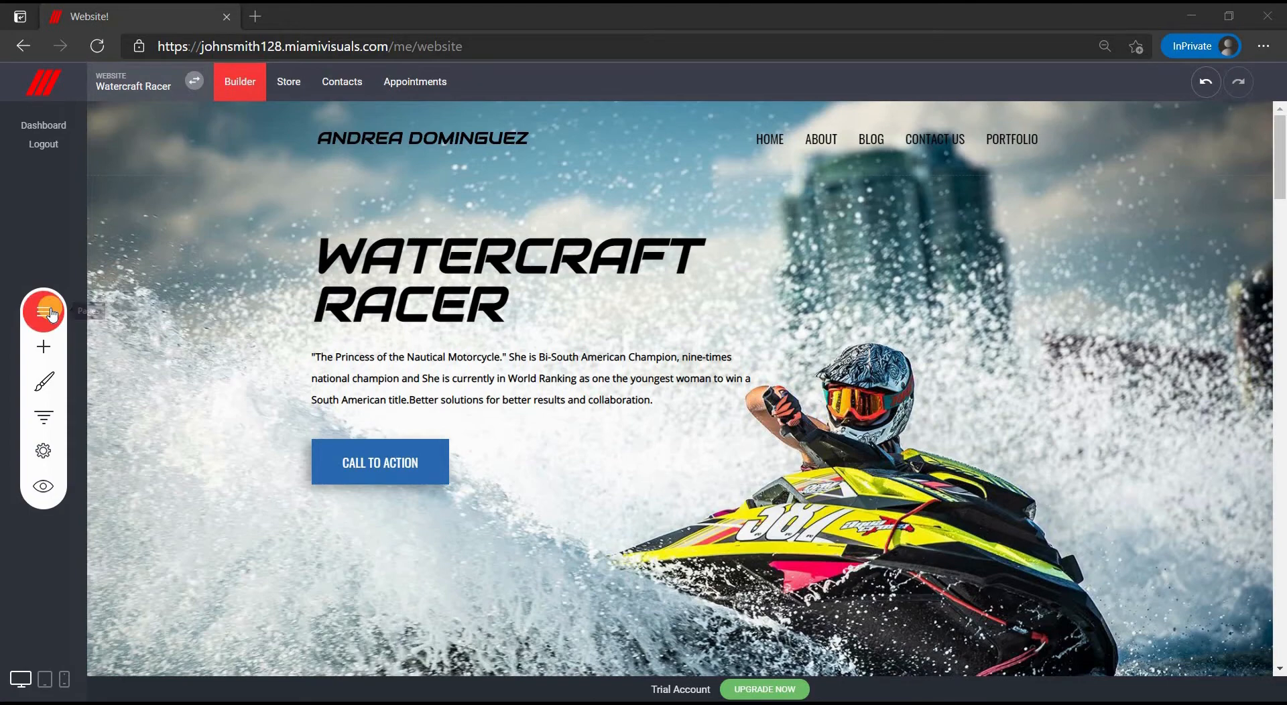
Step: Start adding a new page and browse the page templates up to the Events category
click(52, 313)
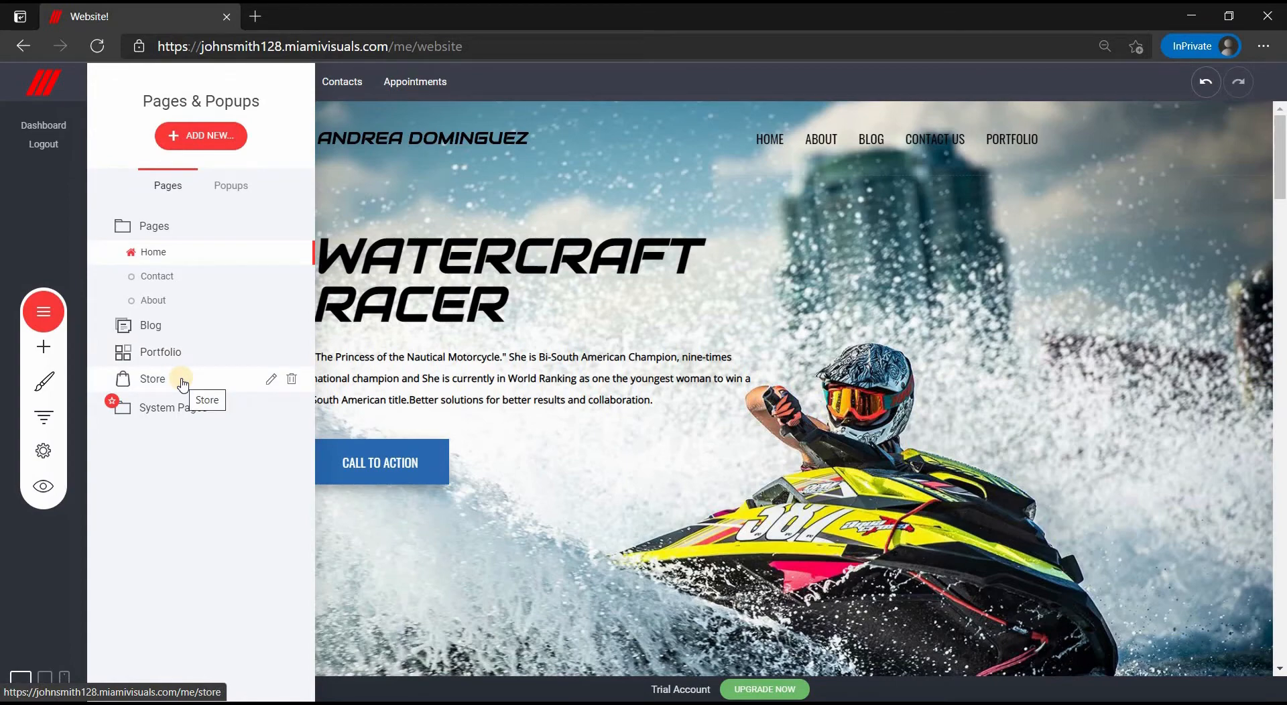
click(215, 128)
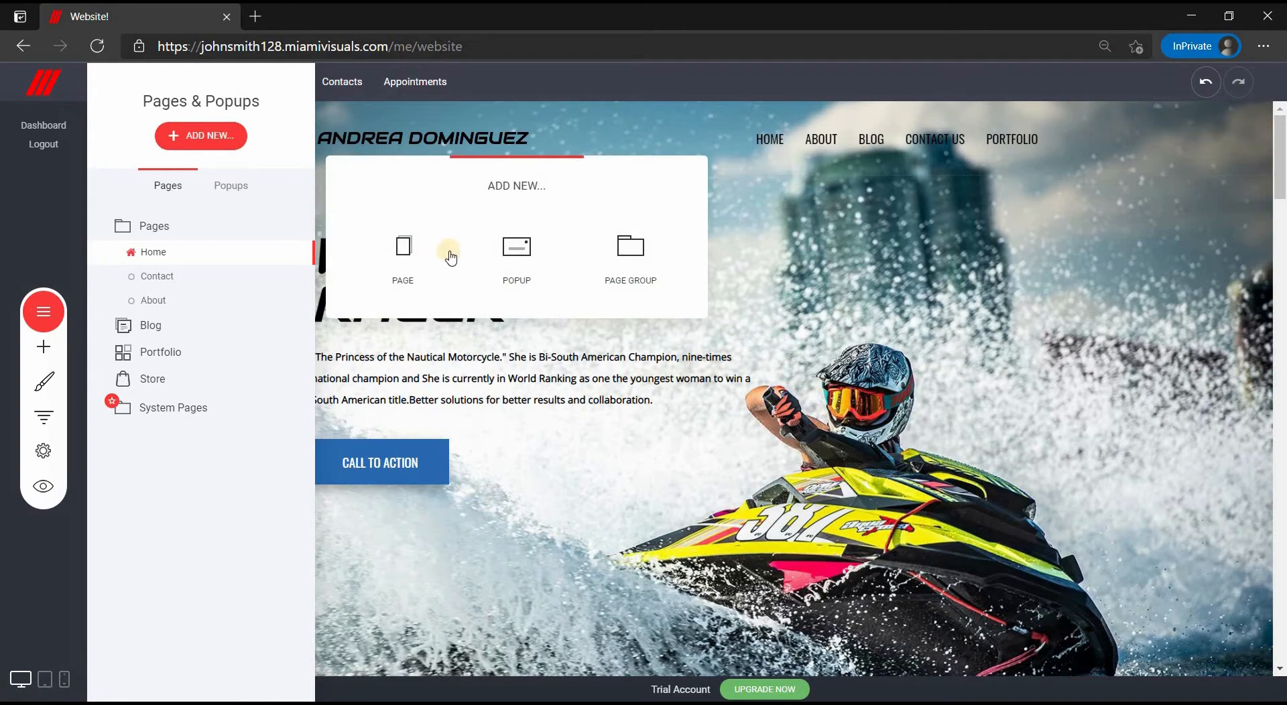
click(408, 250)
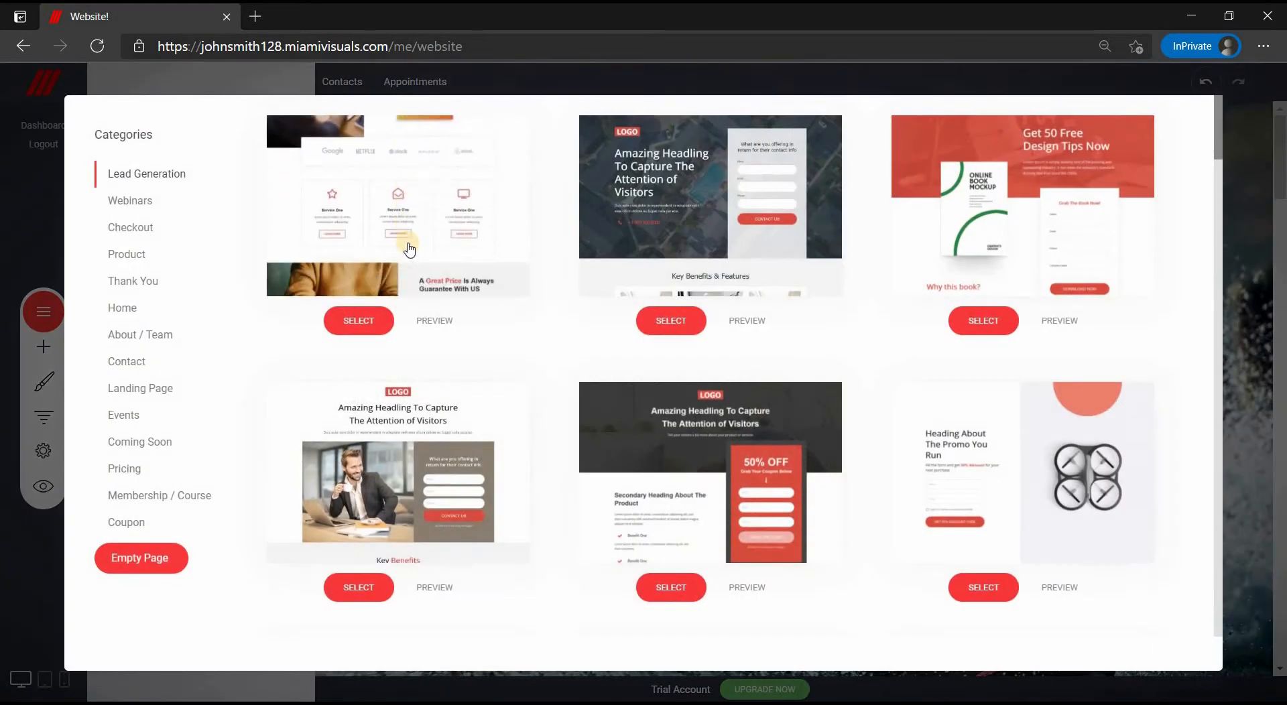
click(154, 203)
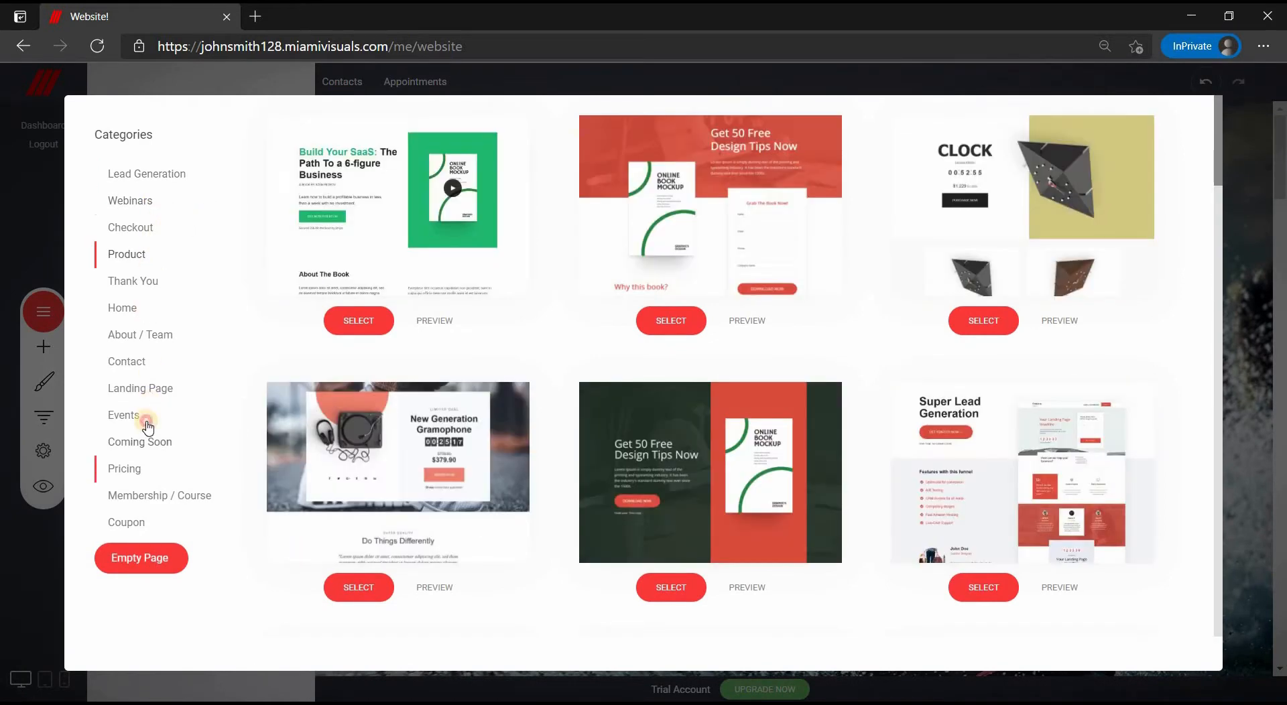
click(134, 417)
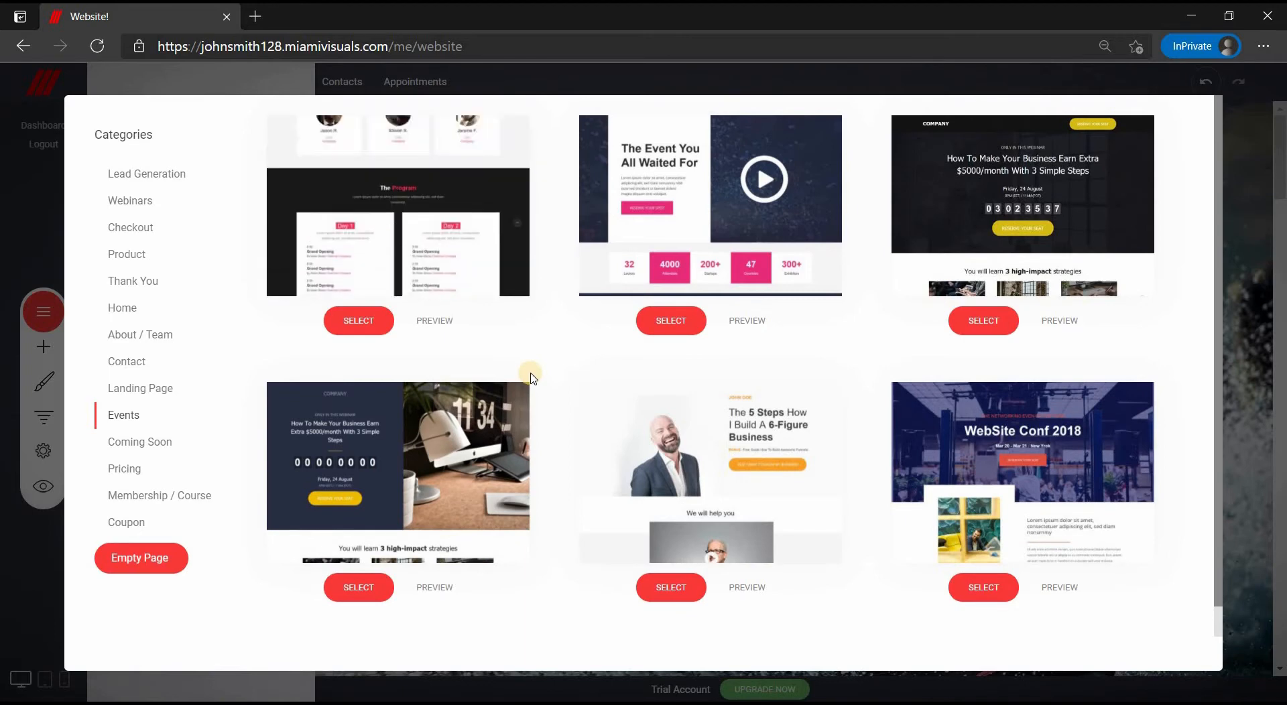
Step: Preview the "The Conference You All Waited For" event template in desktop, tablet and phone views
click(434, 321)
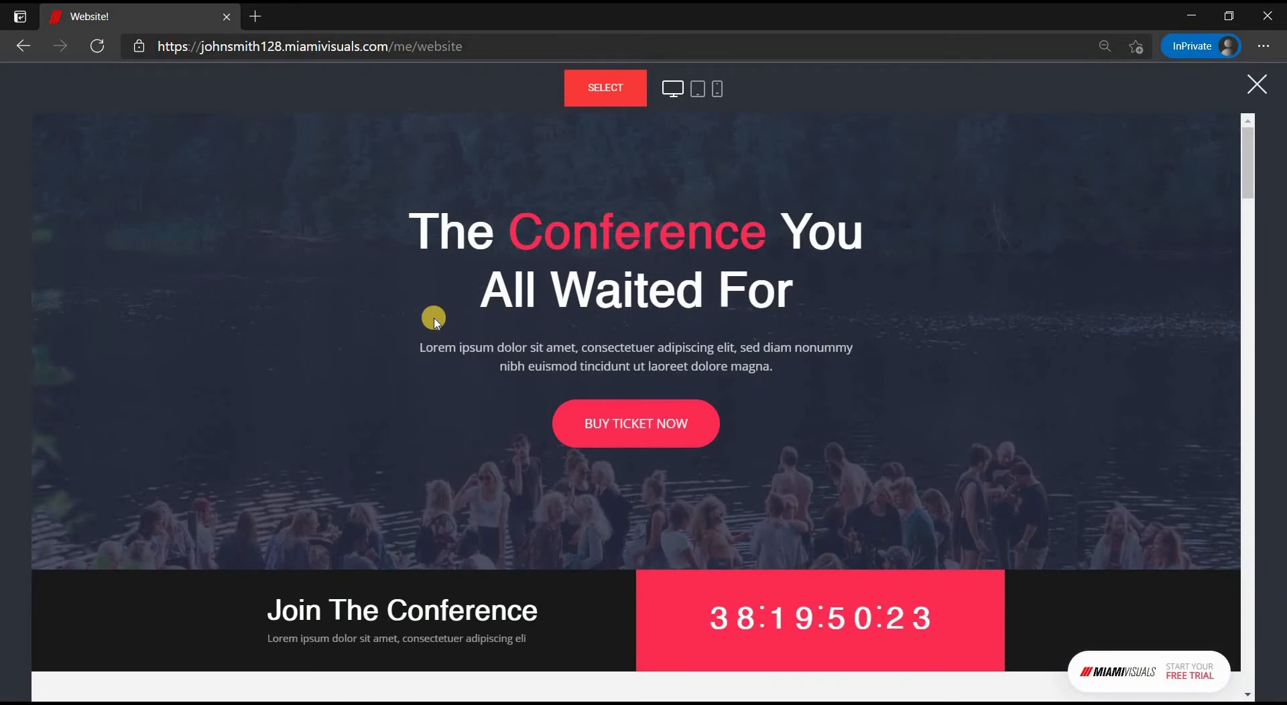
click(702, 96)
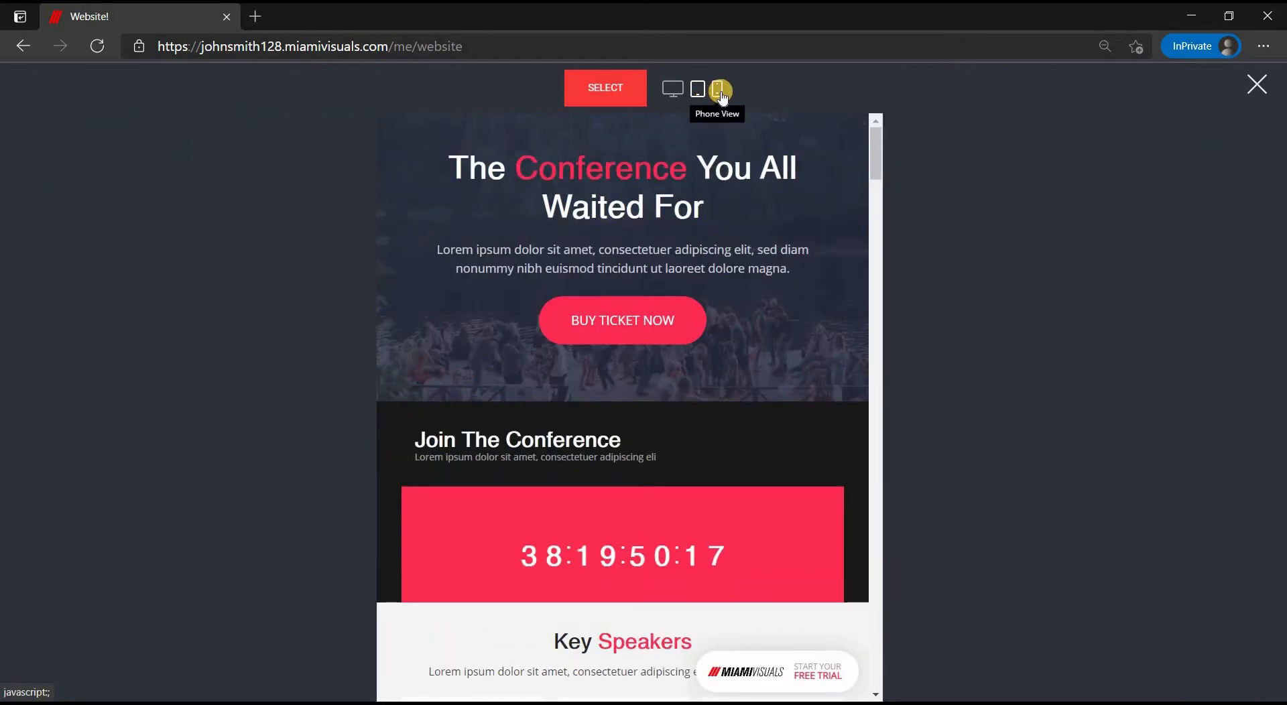
click(718, 94)
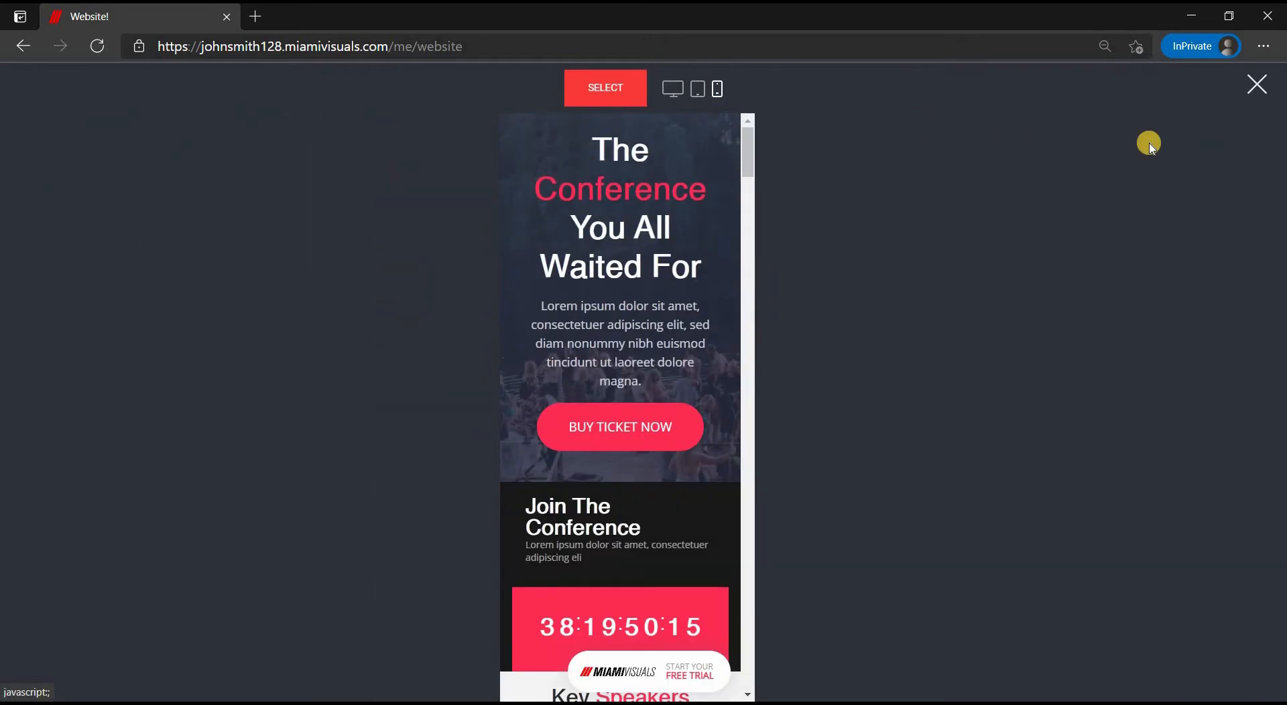
click(1266, 85)
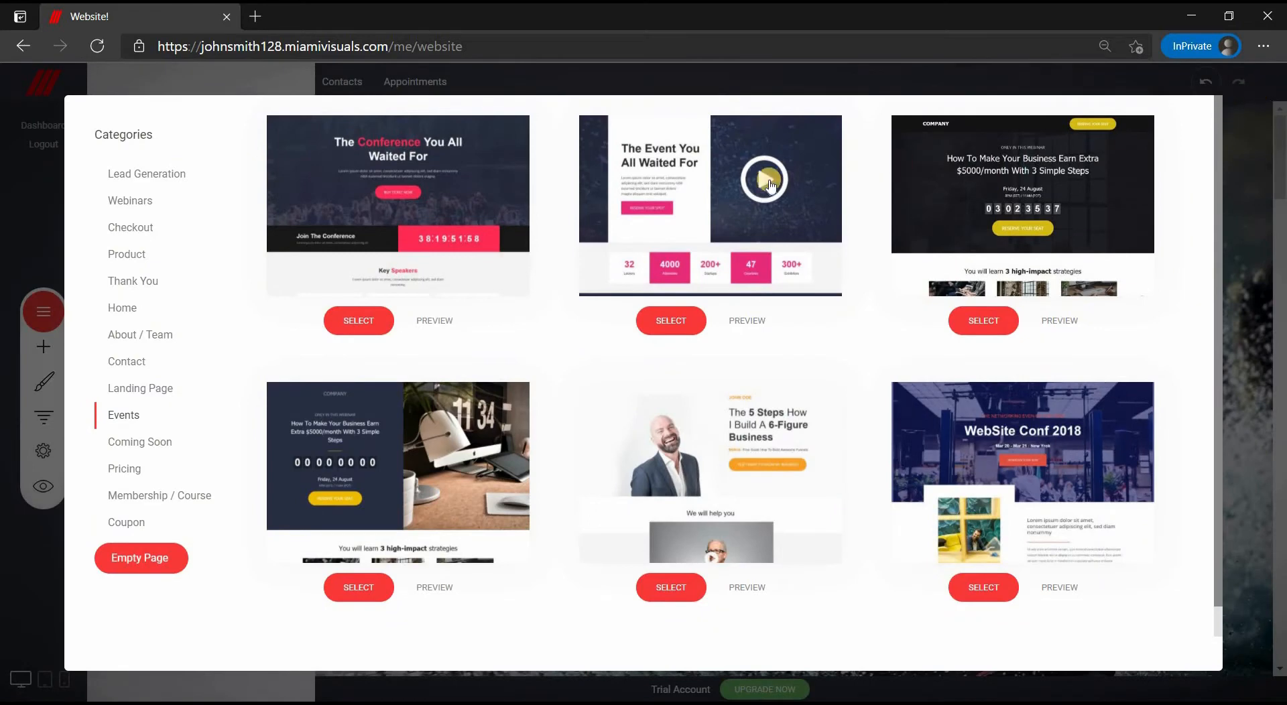
Step: Preview the "Build Your SaaS" book template from the Product category
click(123, 252)
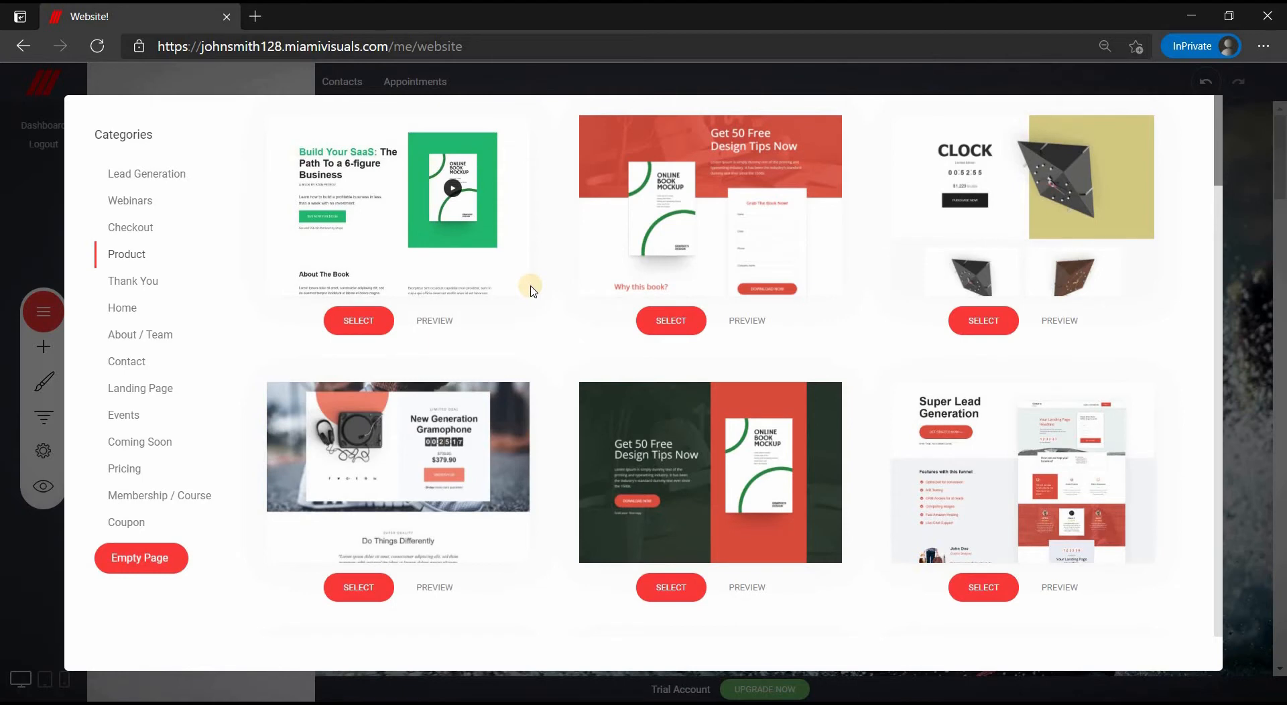
click(433, 324)
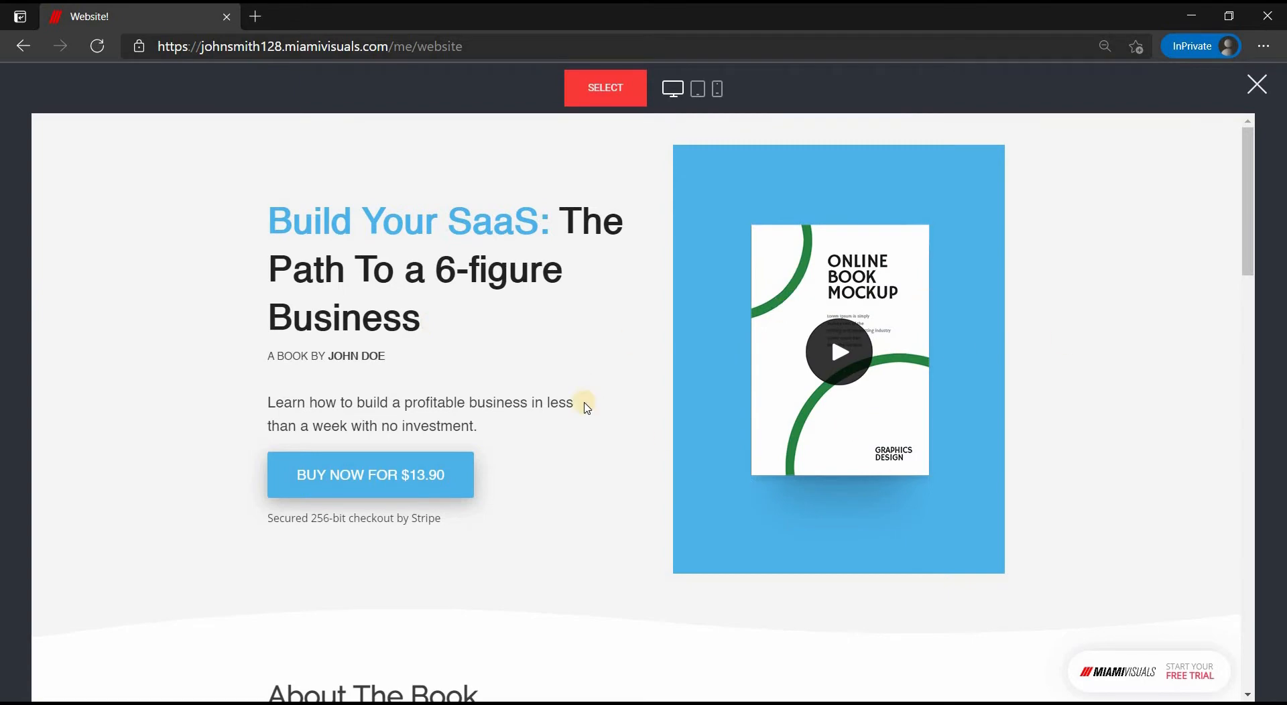
click(1257, 85)
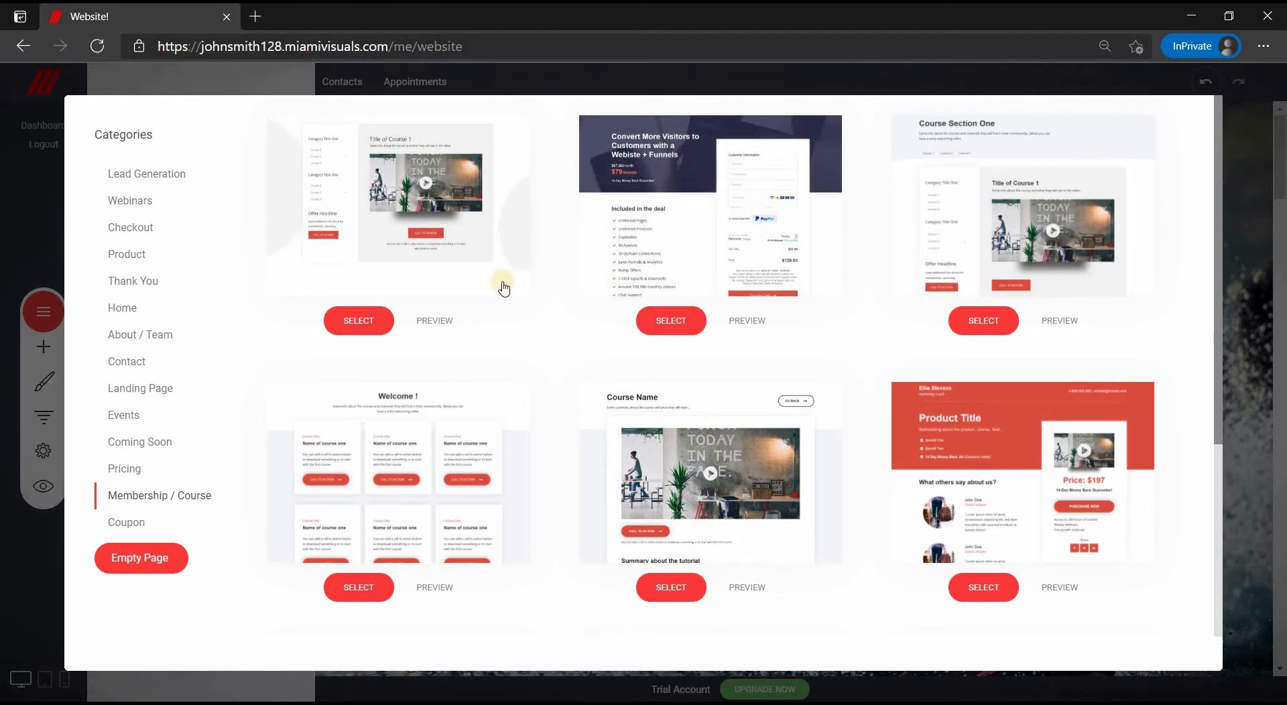
Step: Add a public page named Courses in the Pages group using the first Membership / Course template
click(364, 329)
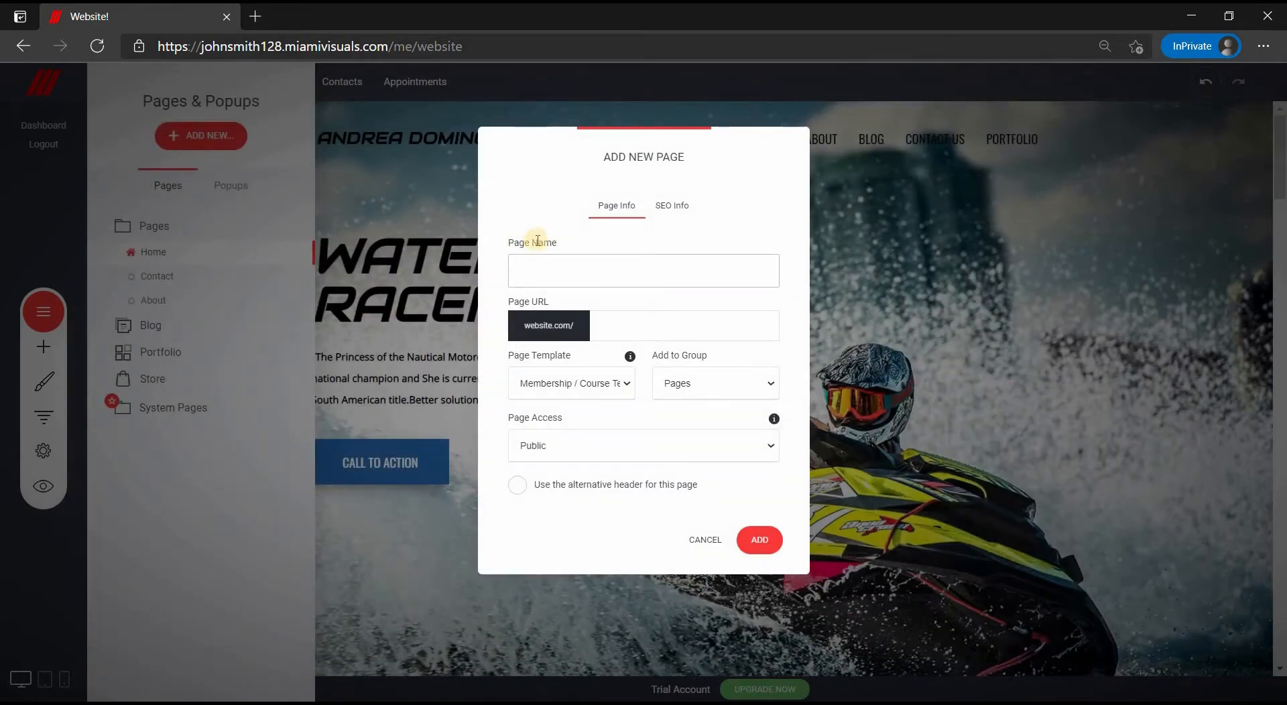
click(569, 285)
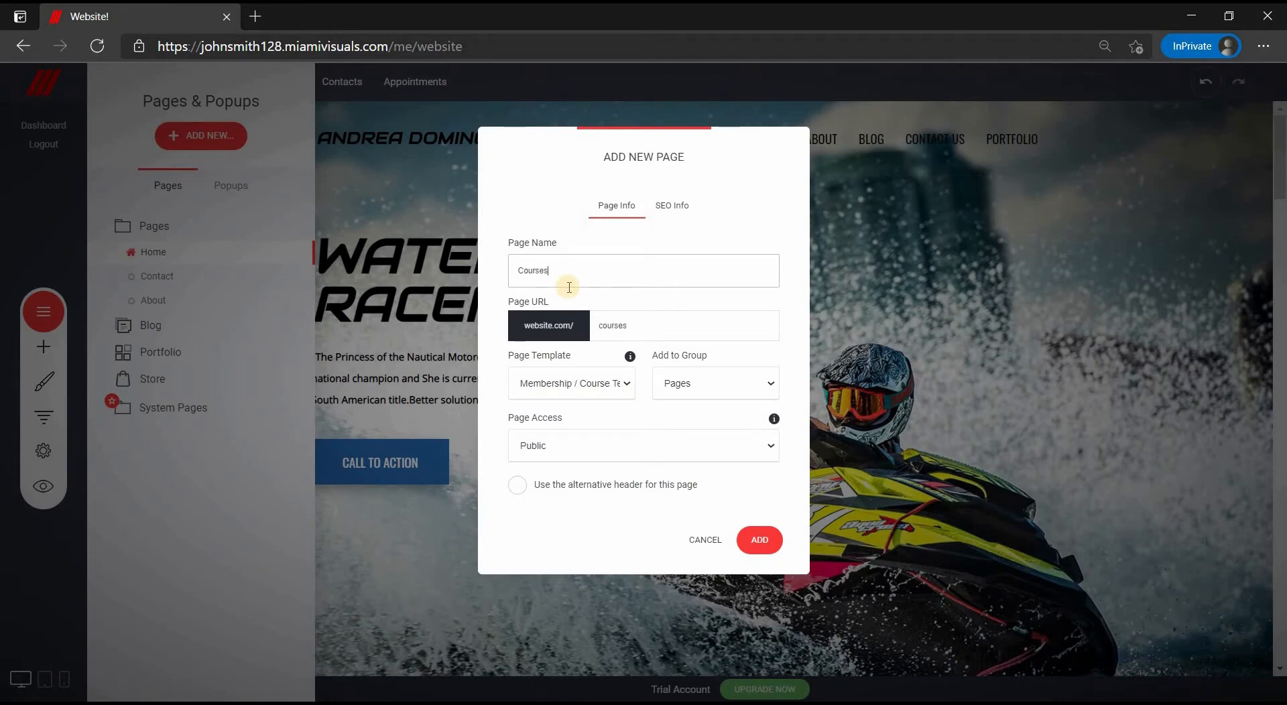
click(742, 540)
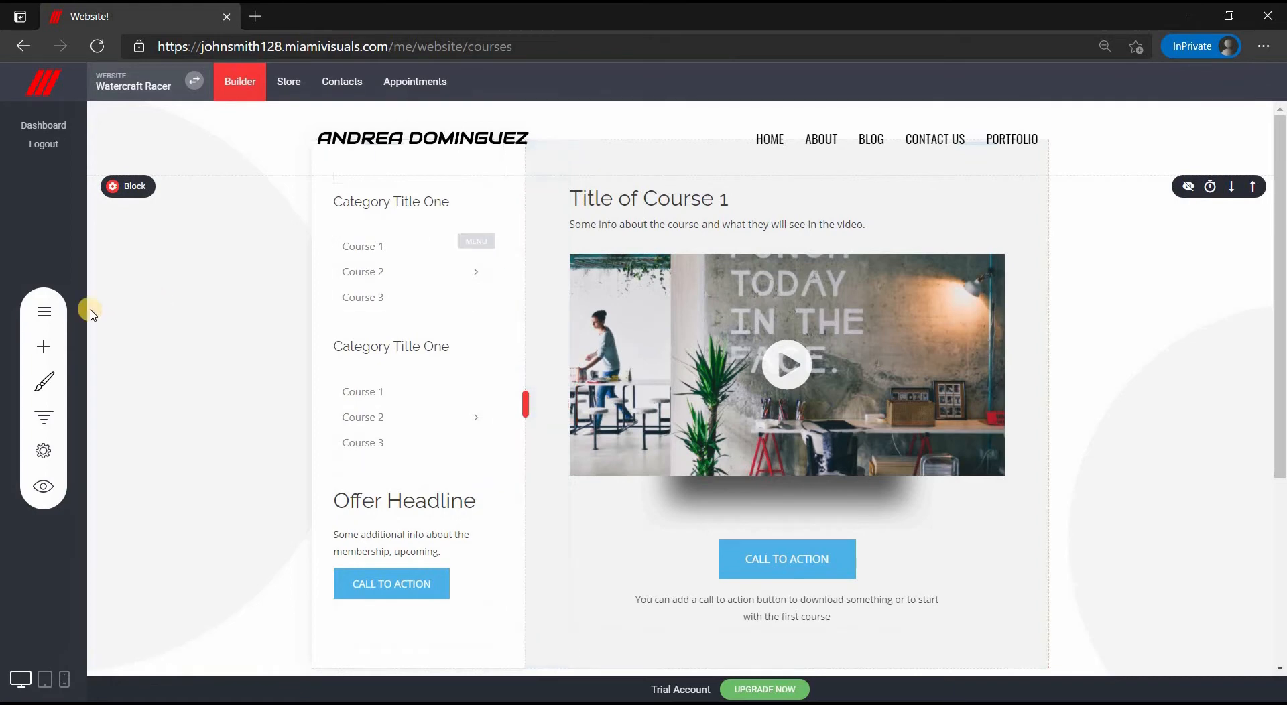
Step: Delete the Courses page from the website
click(42, 315)
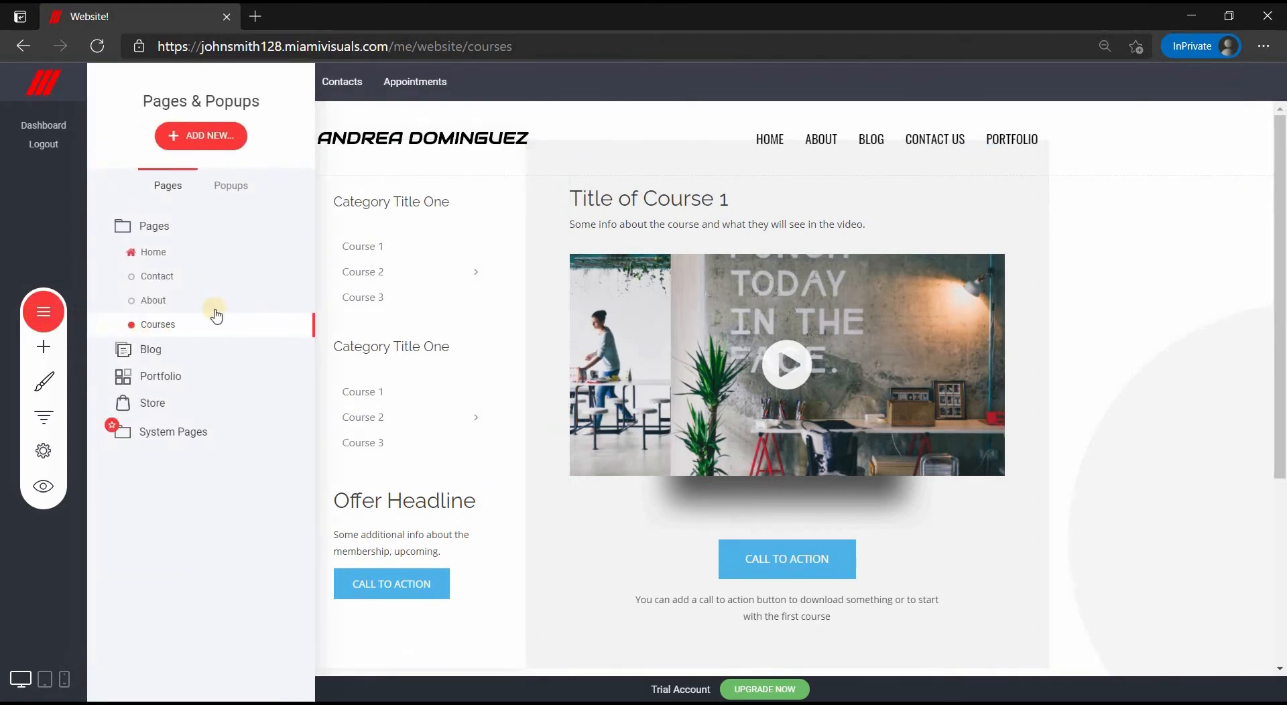
mouse_move(275, 330)
click(290, 326)
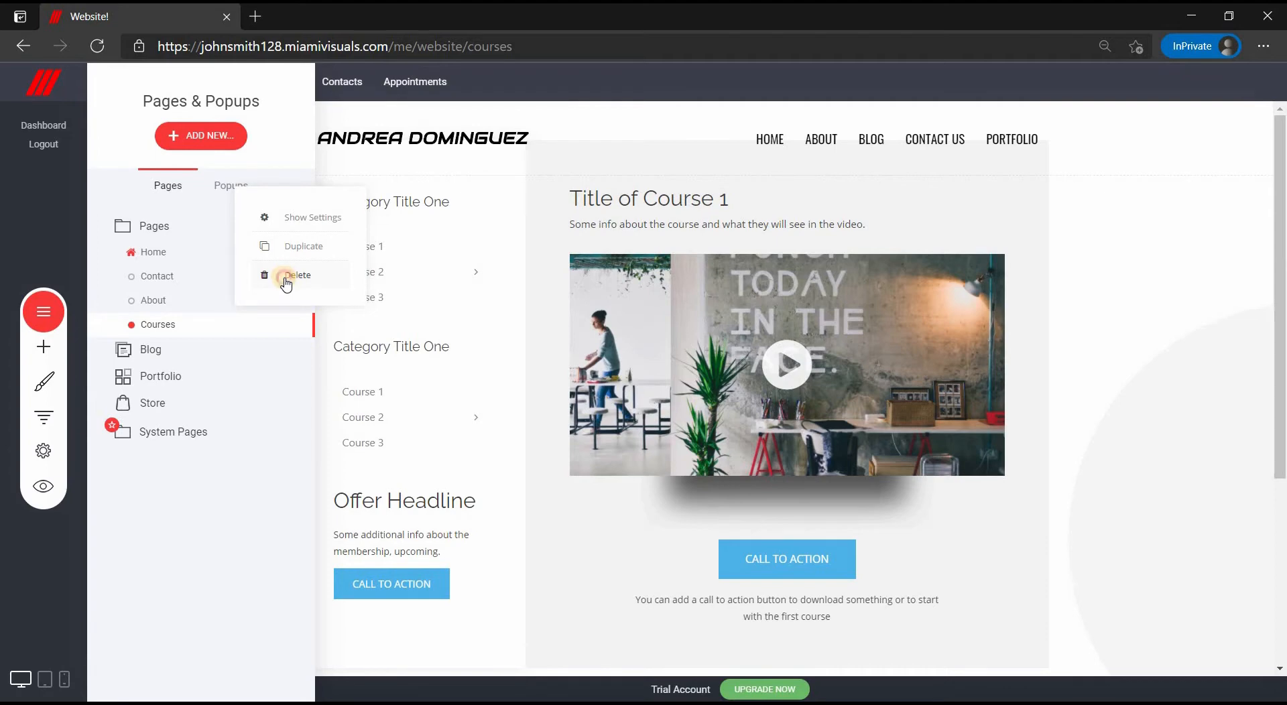
click(285, 279)
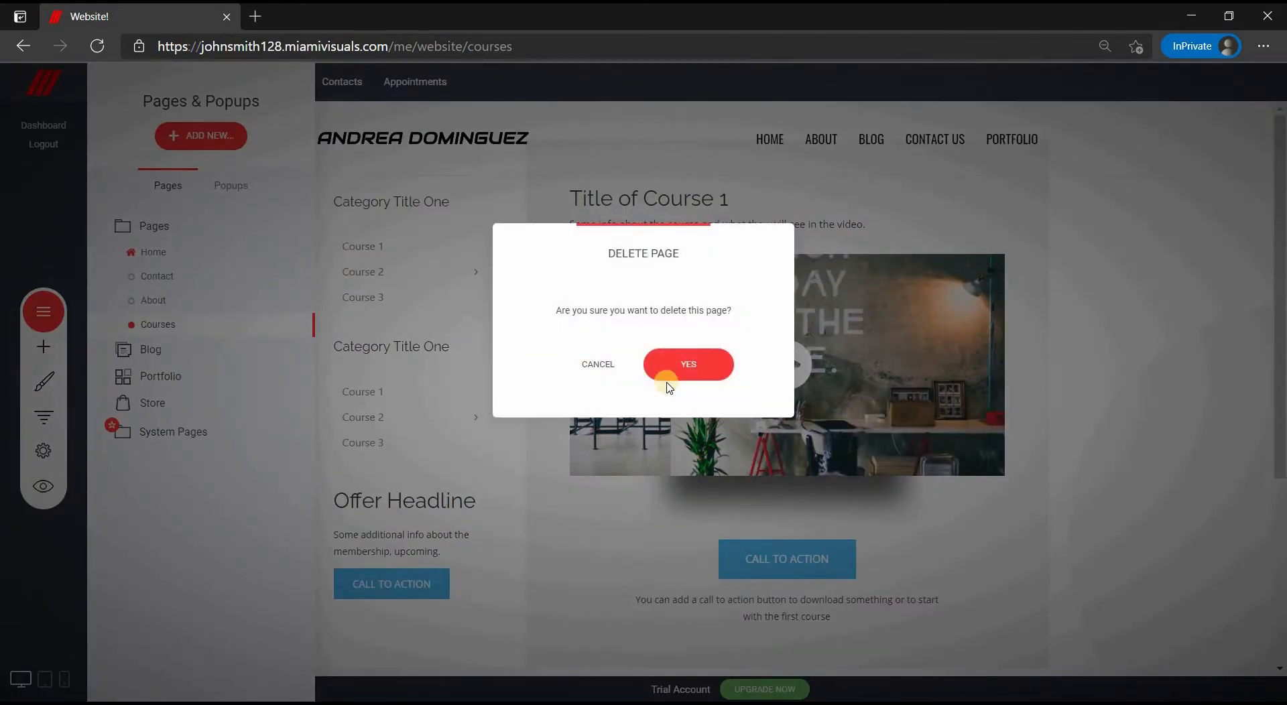
click(677, 374)
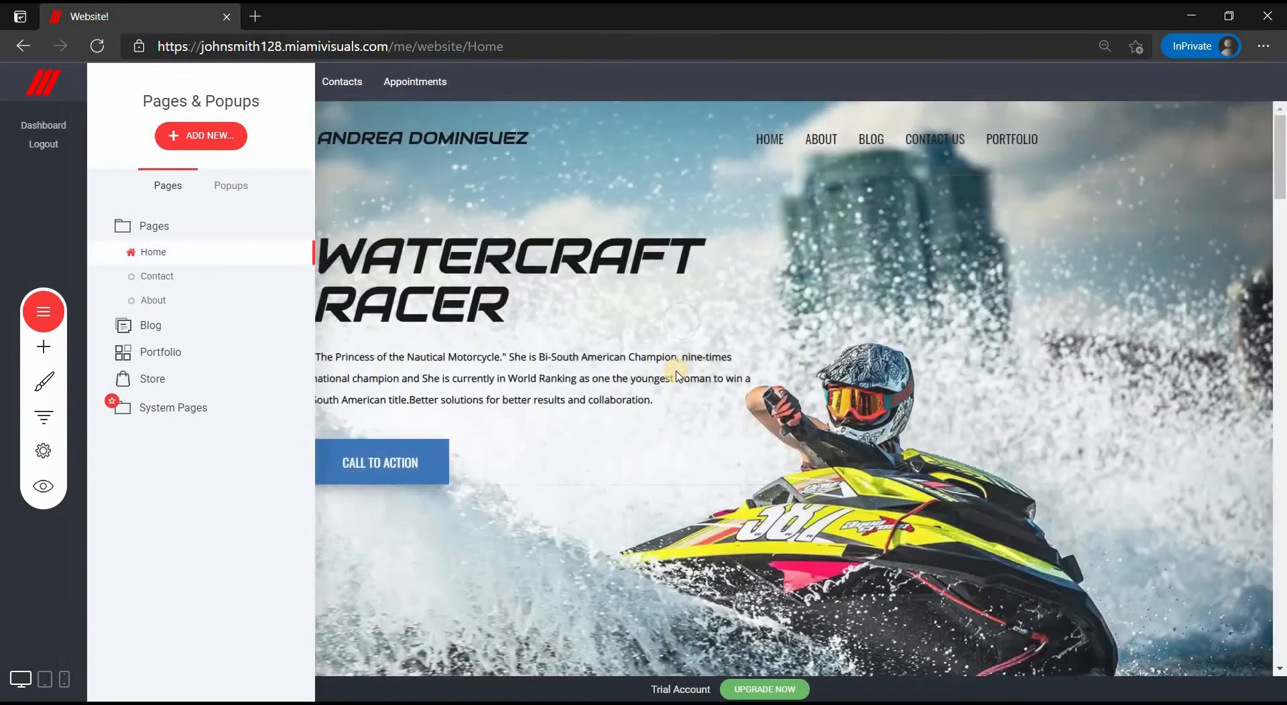
Step: Add an Image widget on the Home page between the "Simply, Clean & Elegant" heading and its paragraph
click(34, 355)
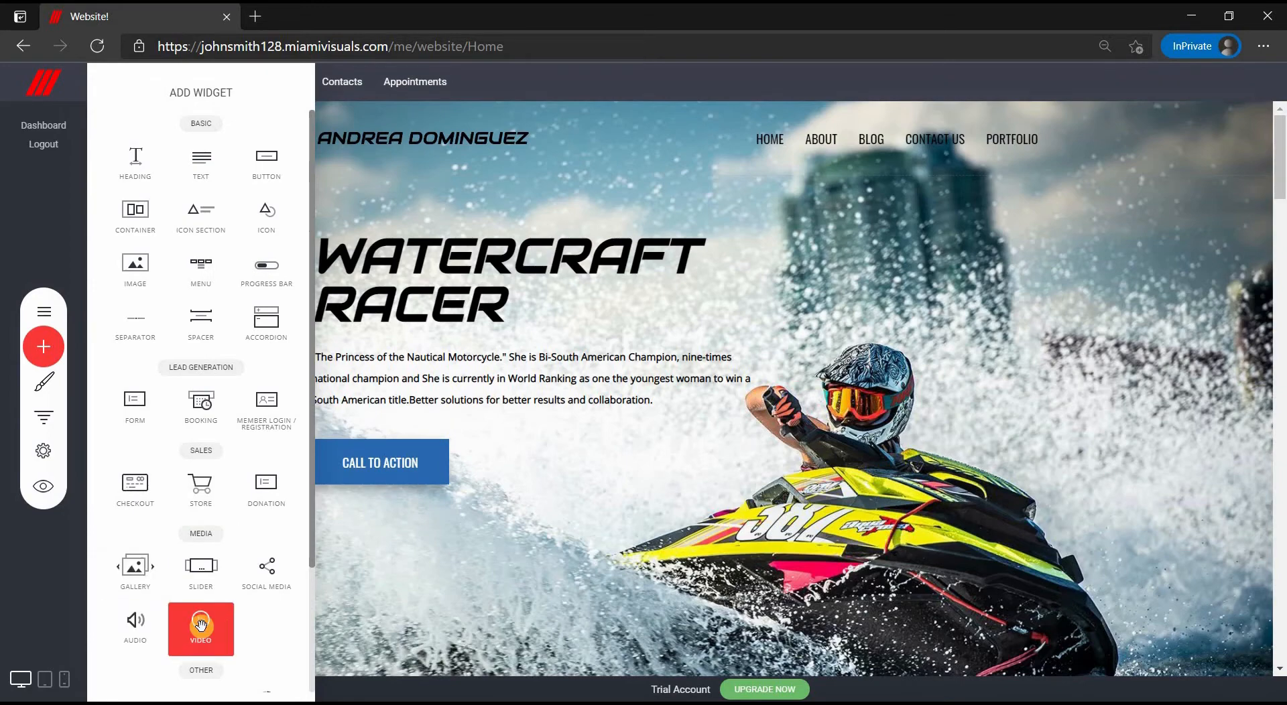
scroll(200, 624, down, 2)
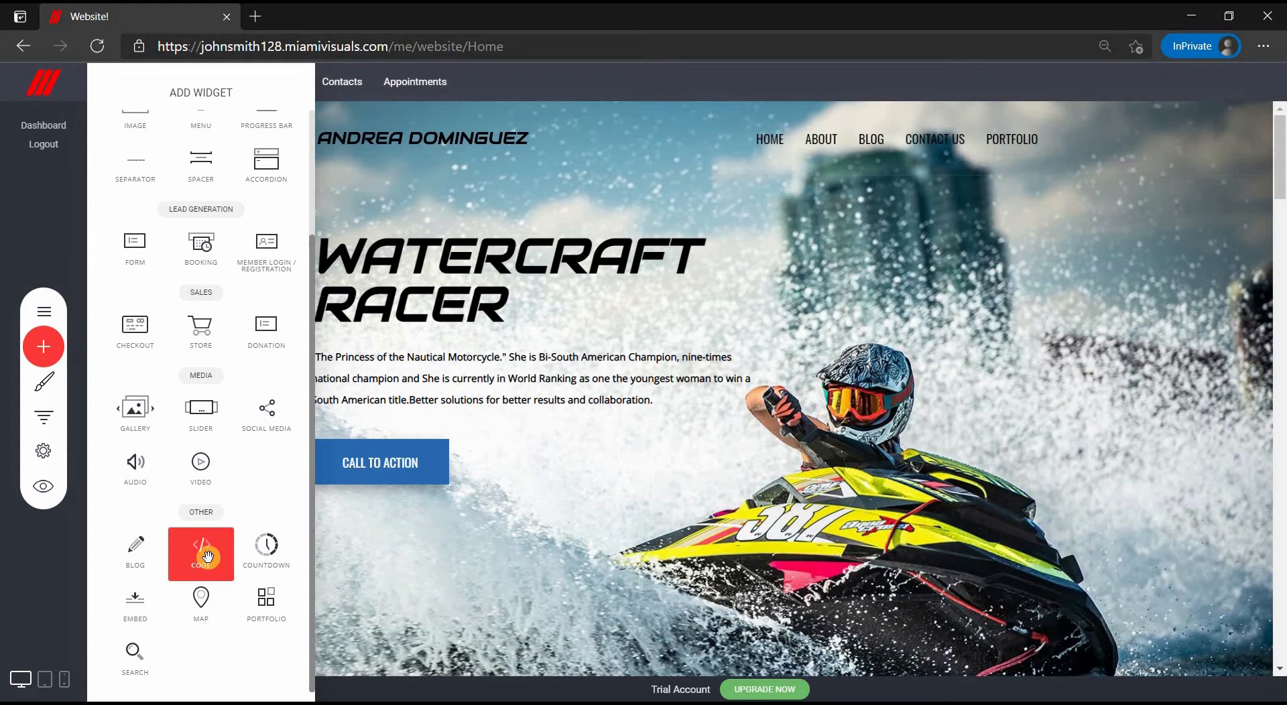
drag(207, 557, 630, 463)
scroll(627, 454, down, 5)
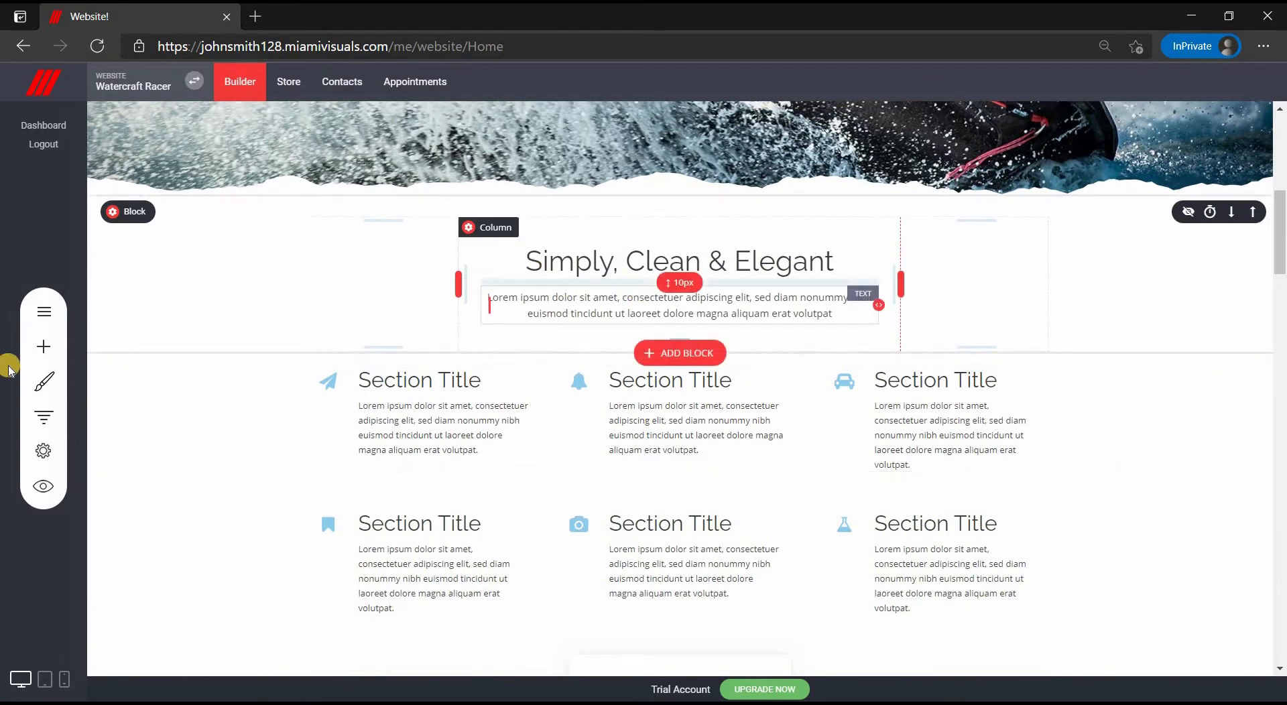
click(47, 347)
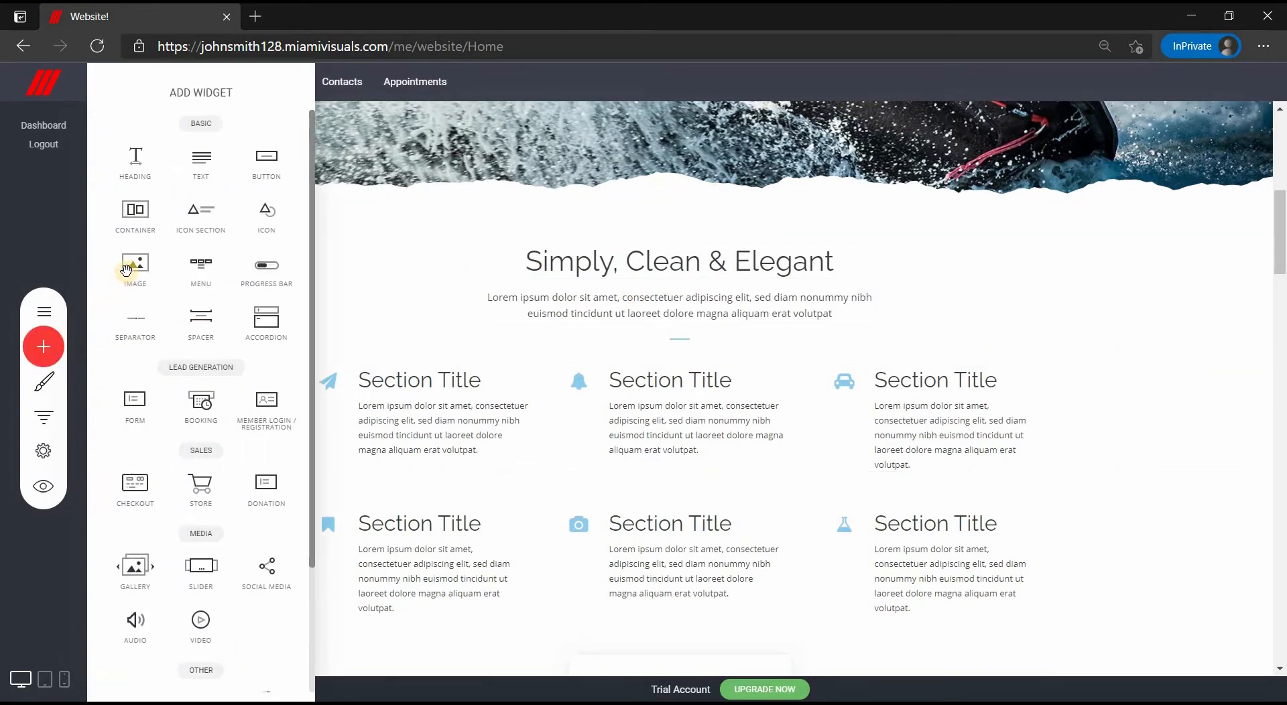
drag(125, 270, 636, 270)
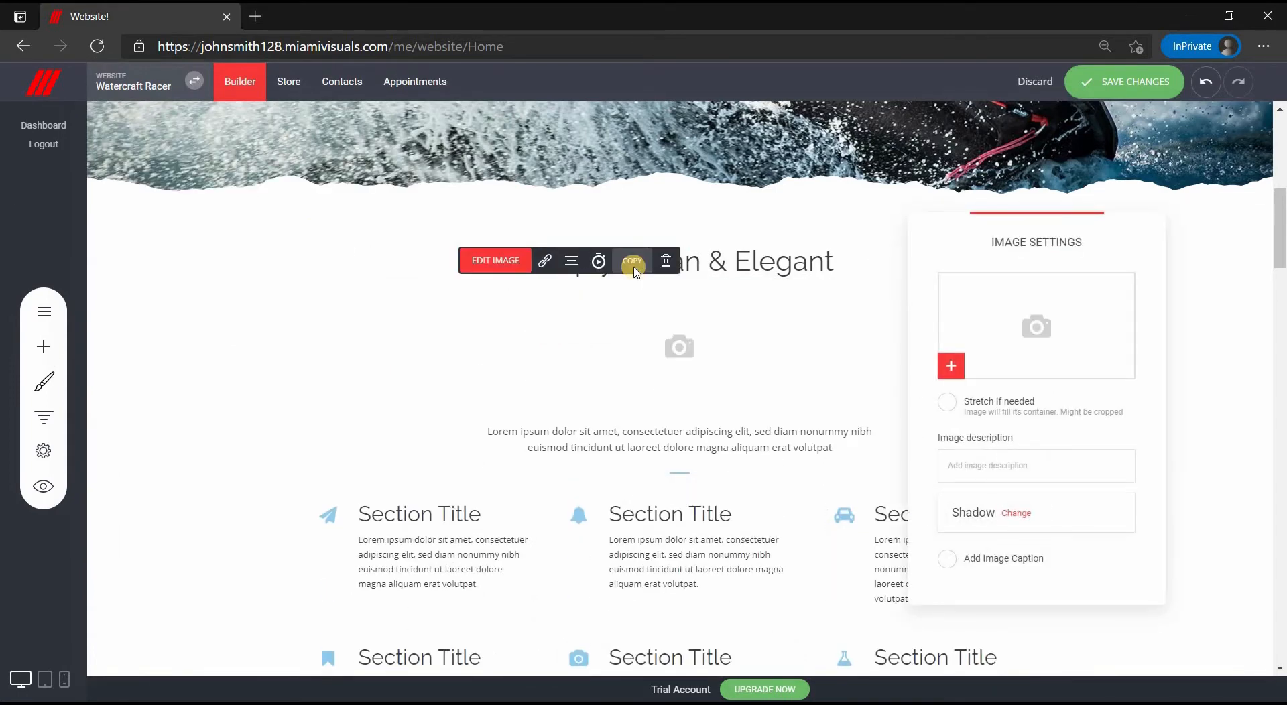
Step: Upload the photo of the jet ski rider before the city skyline from New Website Assets and use it in the image widget
click(953, 365)
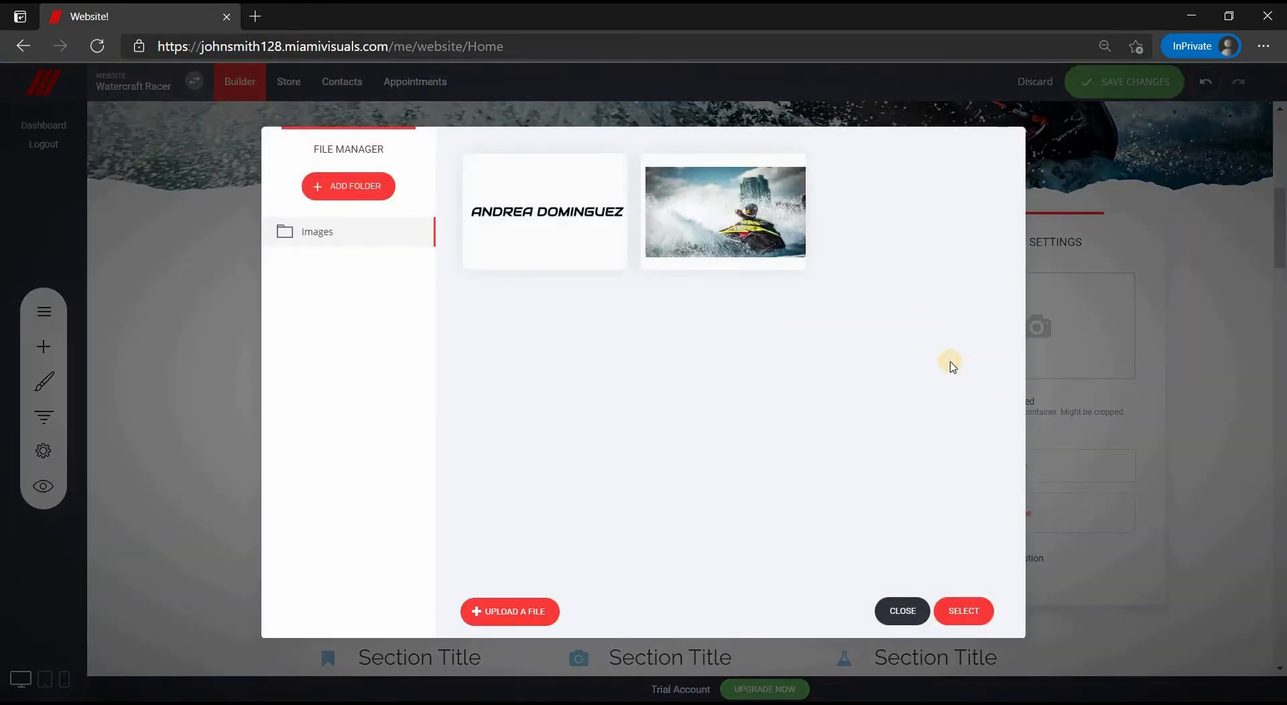
click(510, 617)
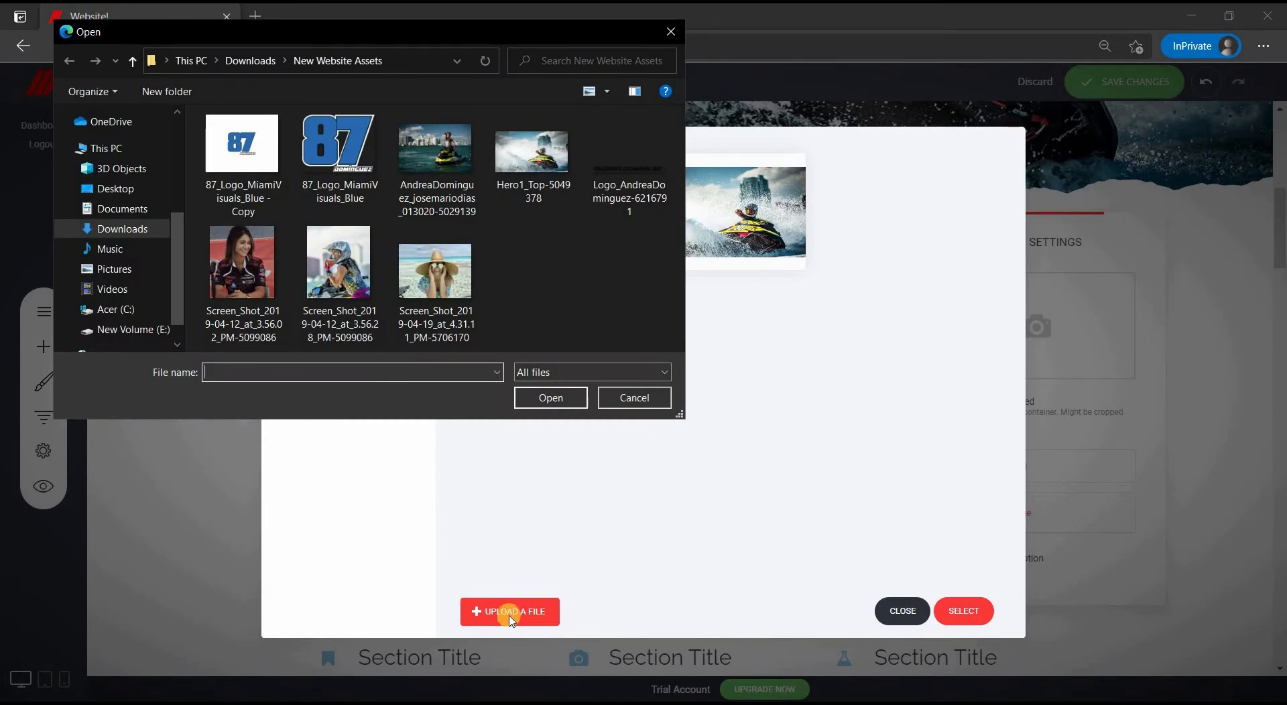
click(431, 182)
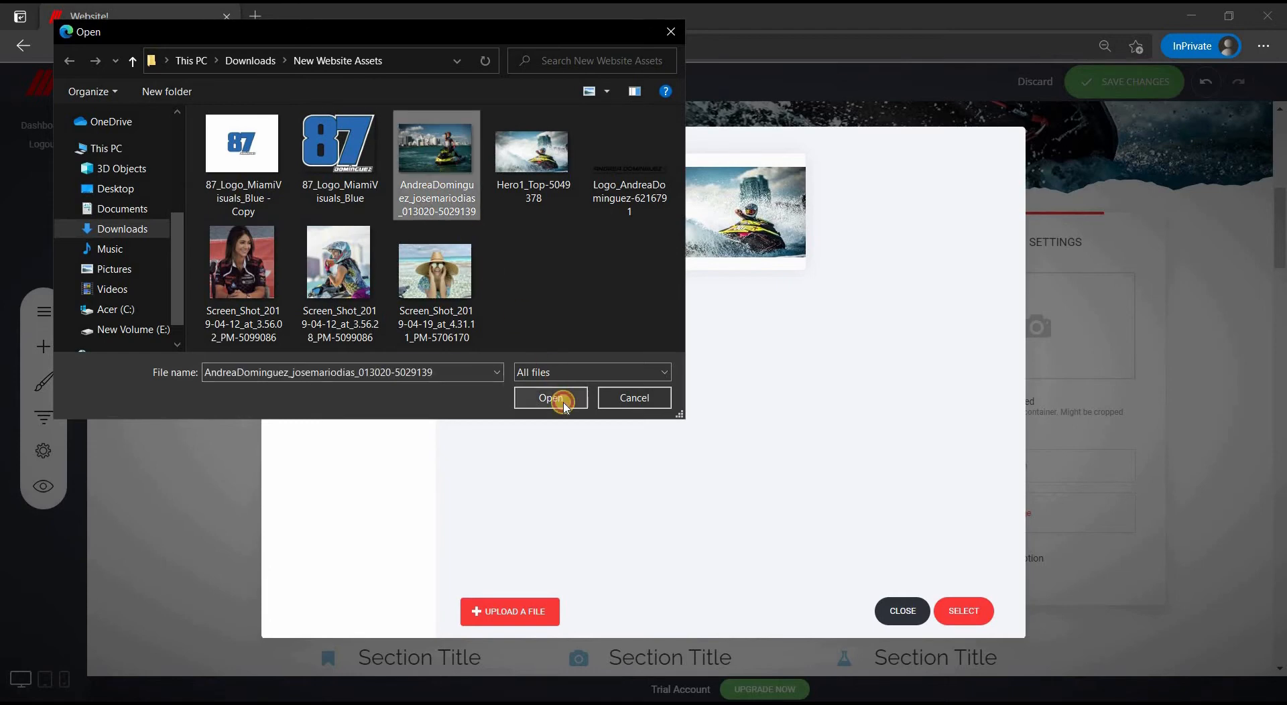
click(563, 402)
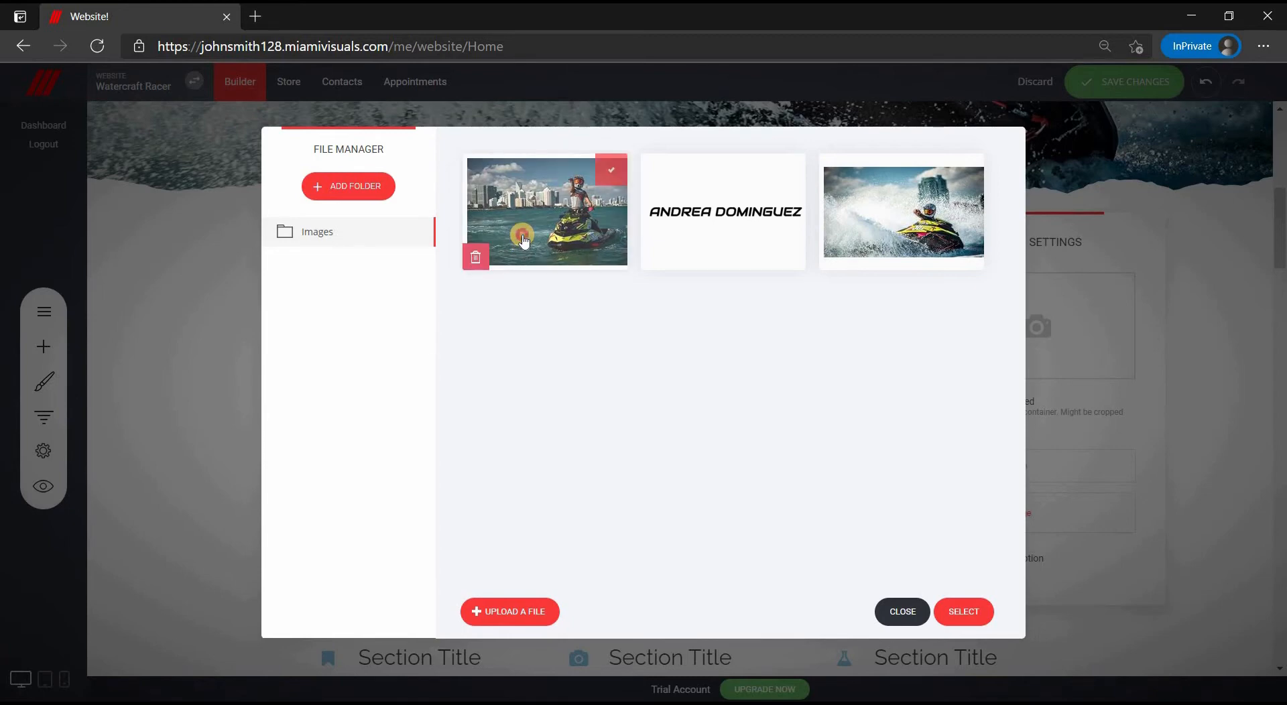
click(523, 240)
click(954, 611)
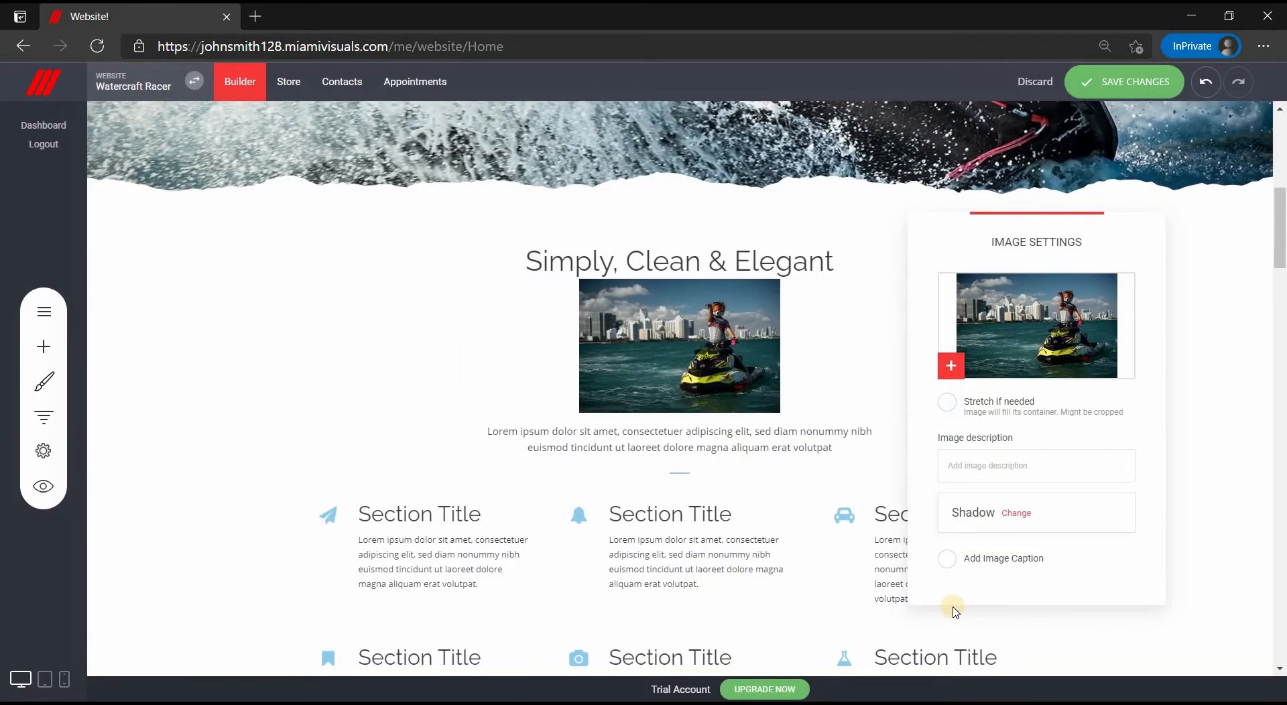
Step: Set the image to stretch across its container and increase its height to show the whole rider and jet ski
click(946, 410)
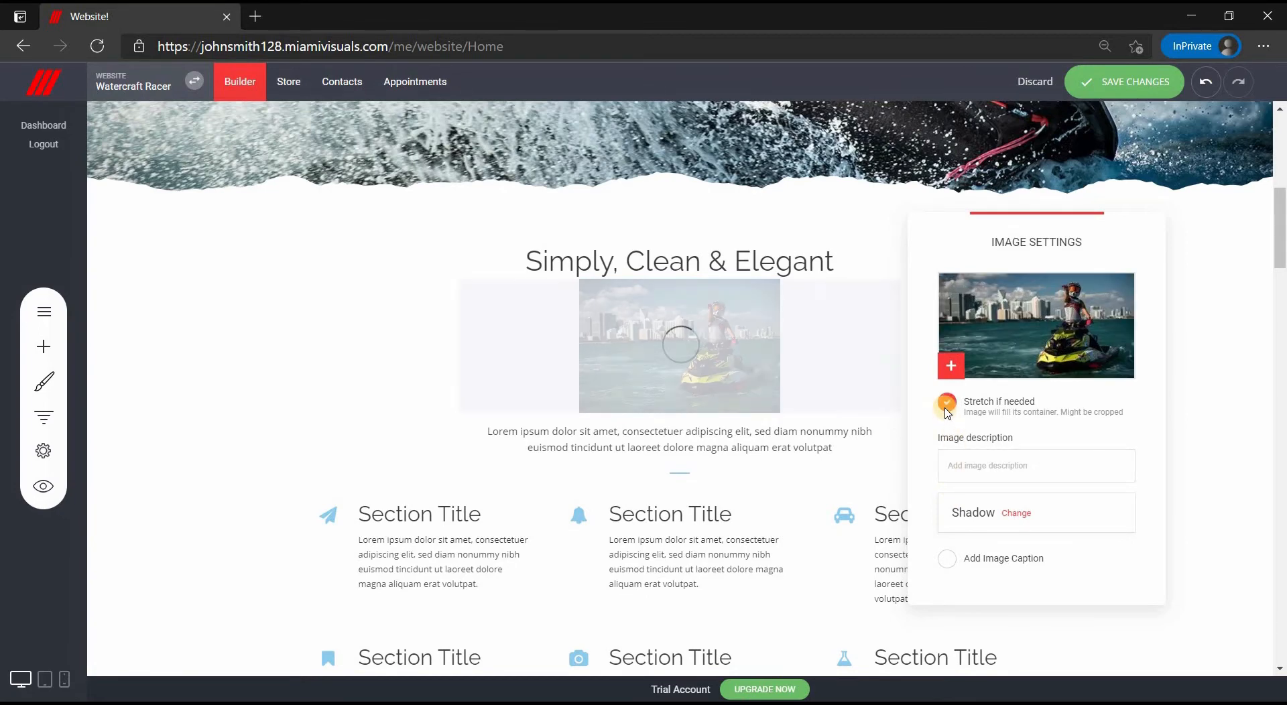
click(695, 398)
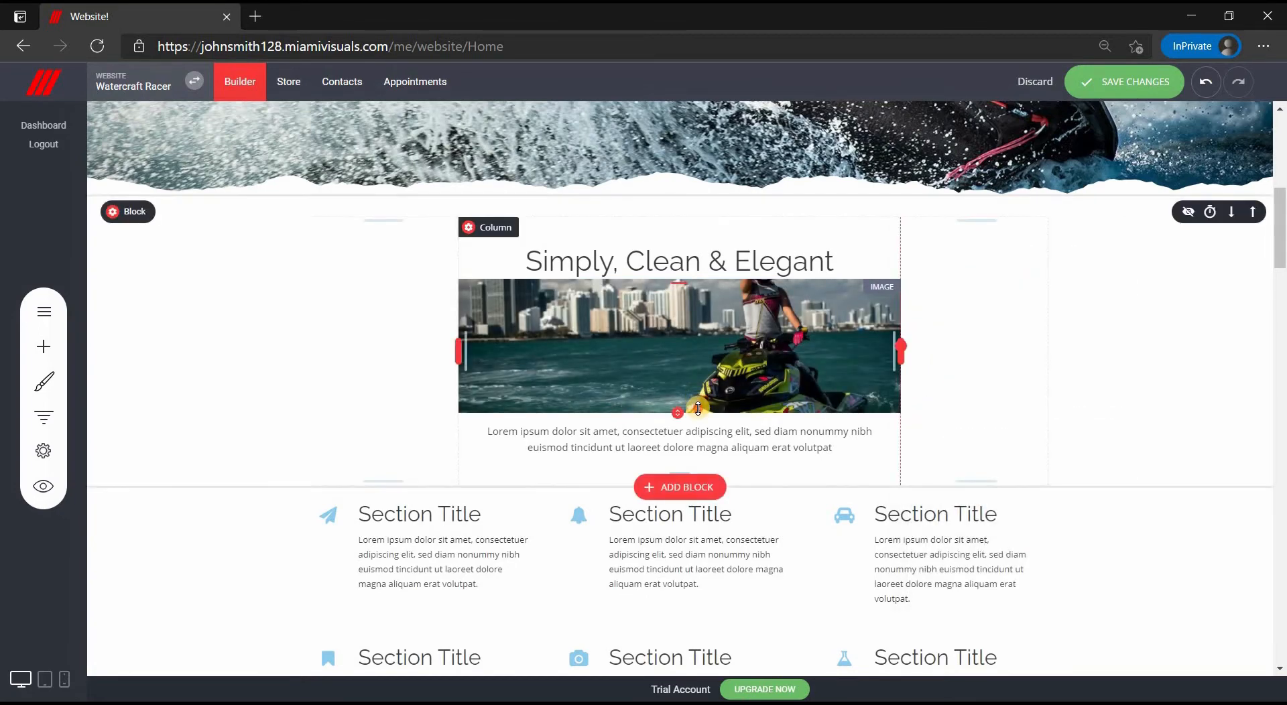
drag(697, 408, 715, 534)
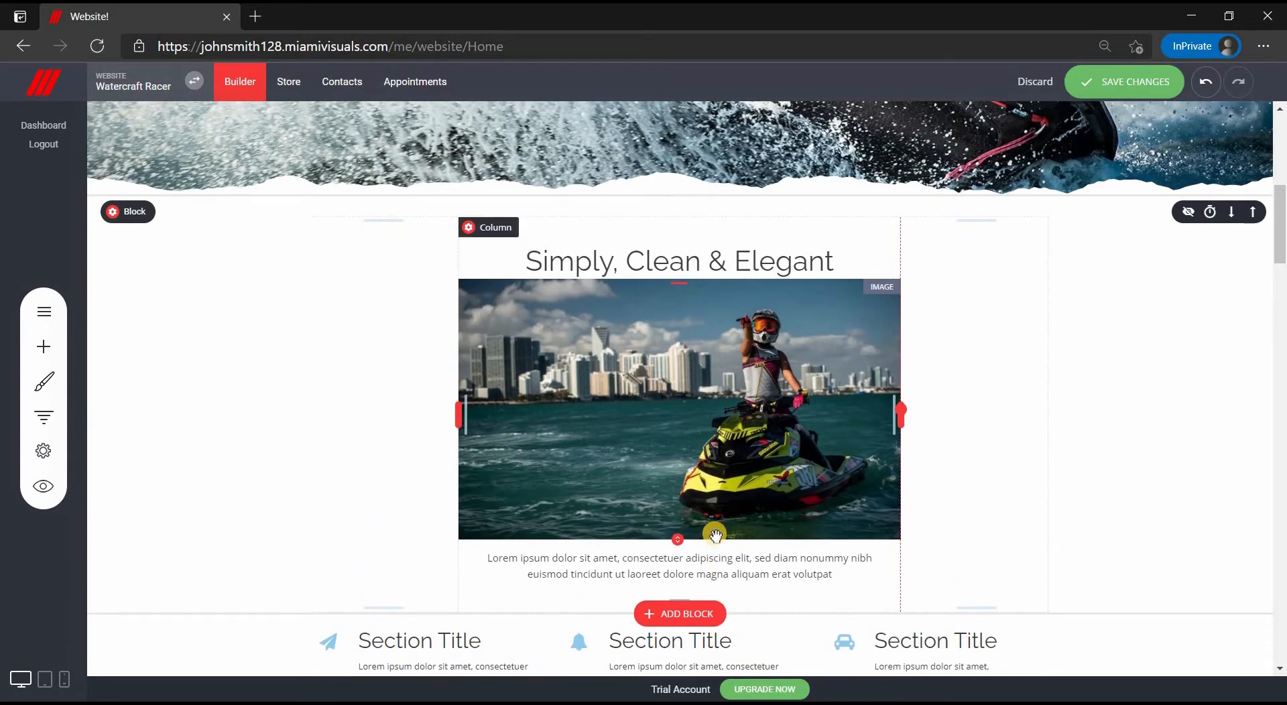
Step: Add a Spacer between the "Simply, Clean & Elegant" heading and the image, and shorten it to a small gap
click(43, 346)
drag(180, 324, 692, 290)
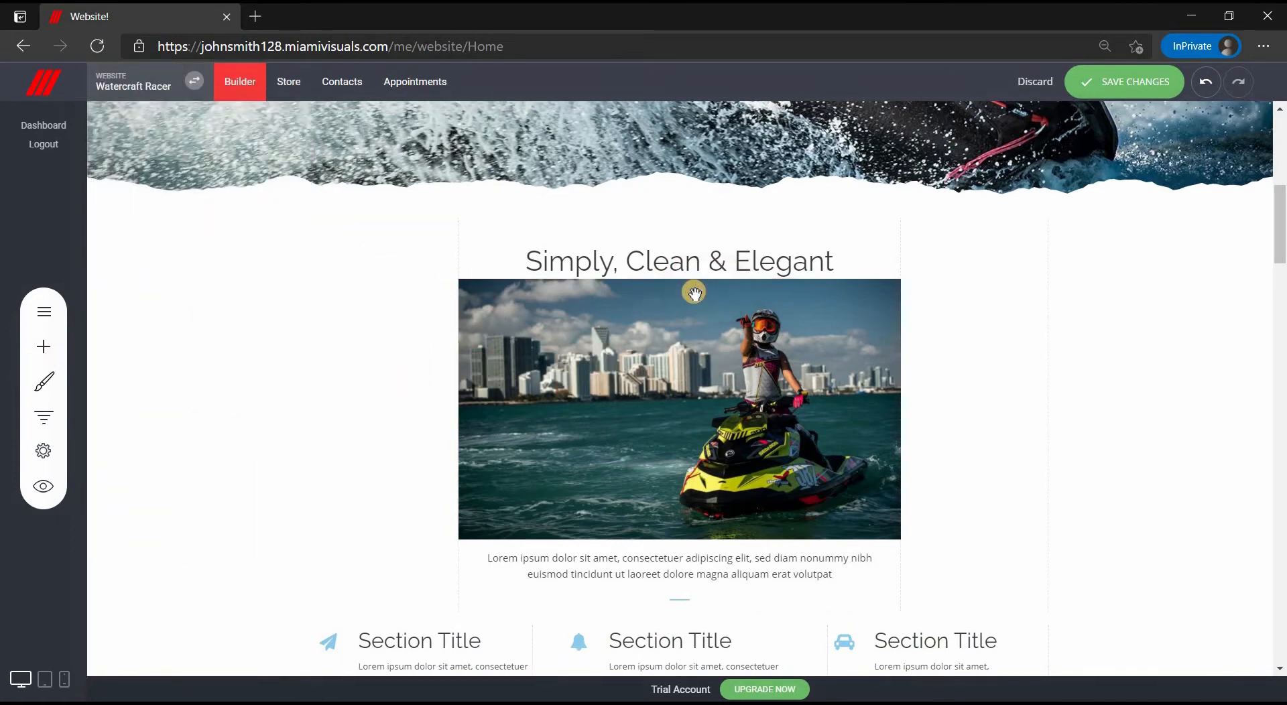
drag(685, 342, 692, 291)
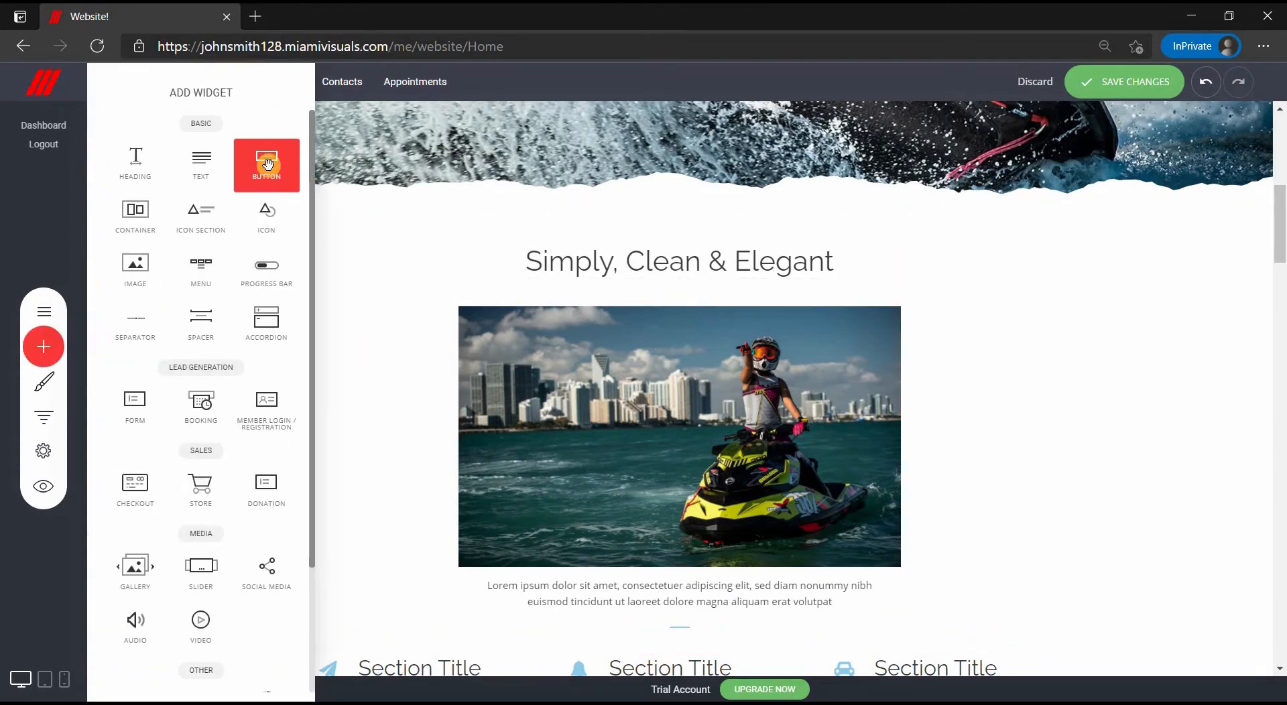
Step: Add a Button widget directly below the paragraph under the jet ski image
drag(271, 176, 683, 628)
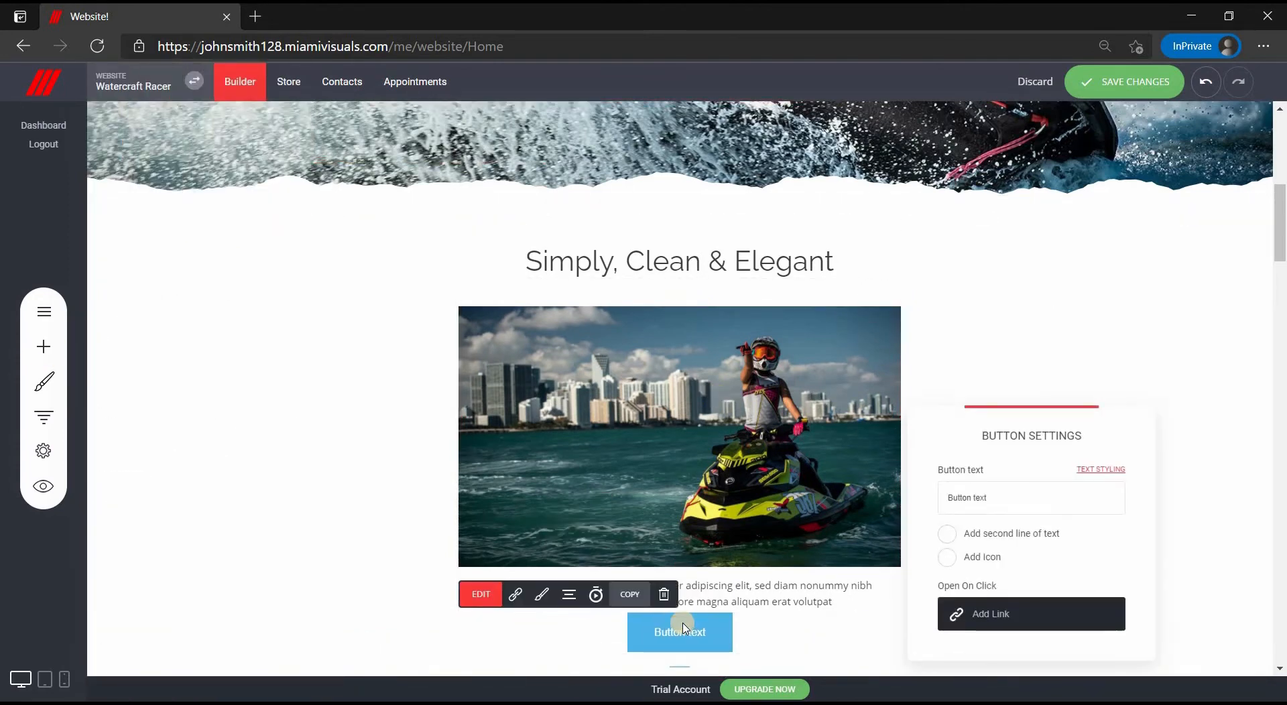
Step: Change the text of the new button below the jet ski image to "Learn More"
click(987, 499)
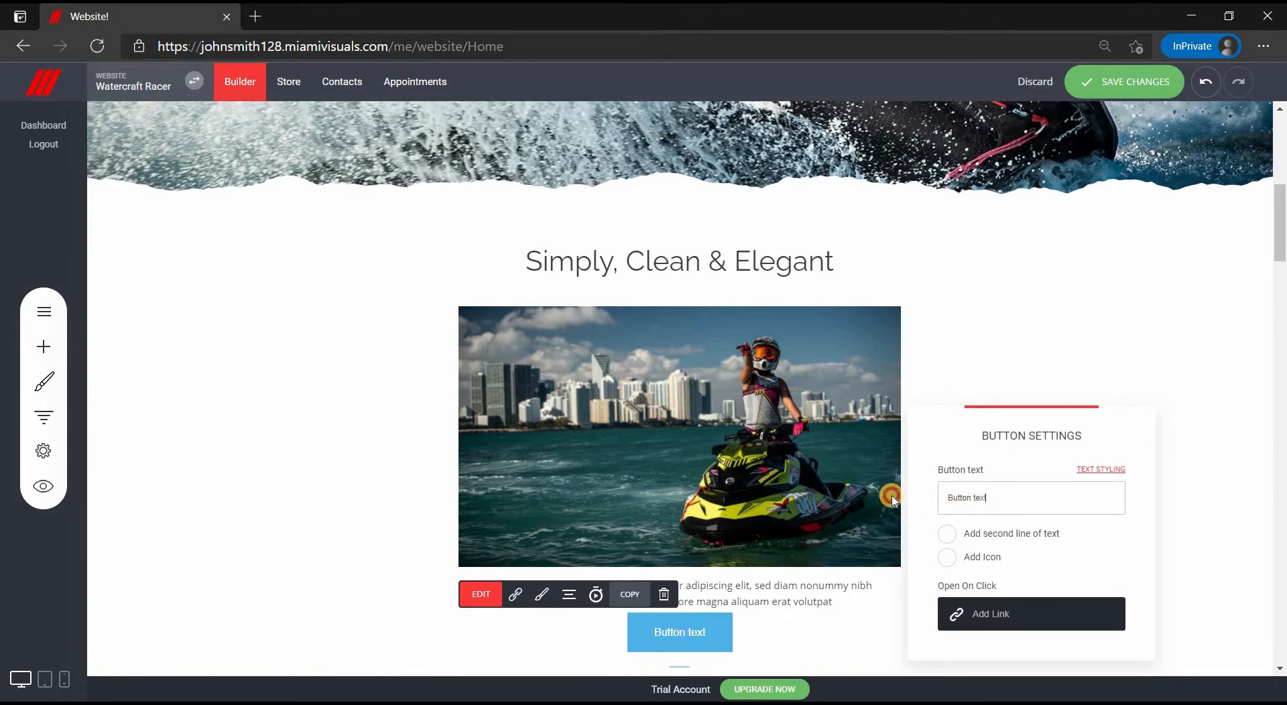
text(Learn More)
click(959, 559)
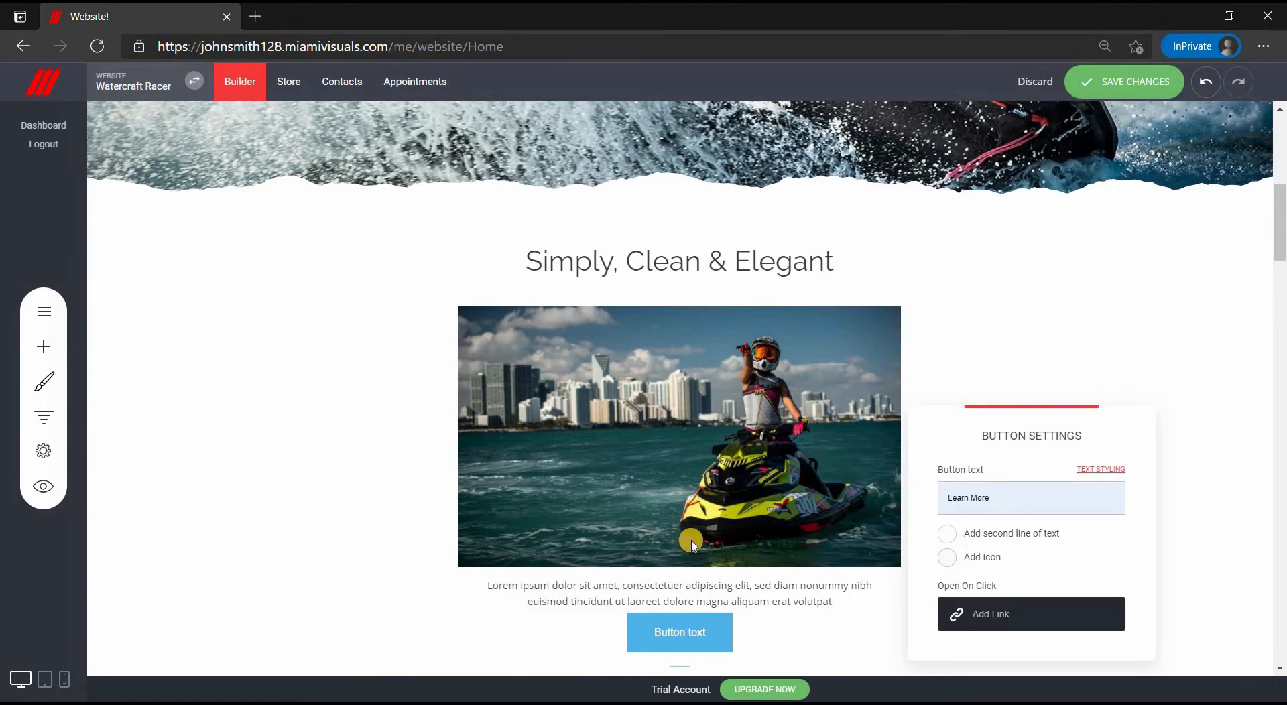
click(715, 518)
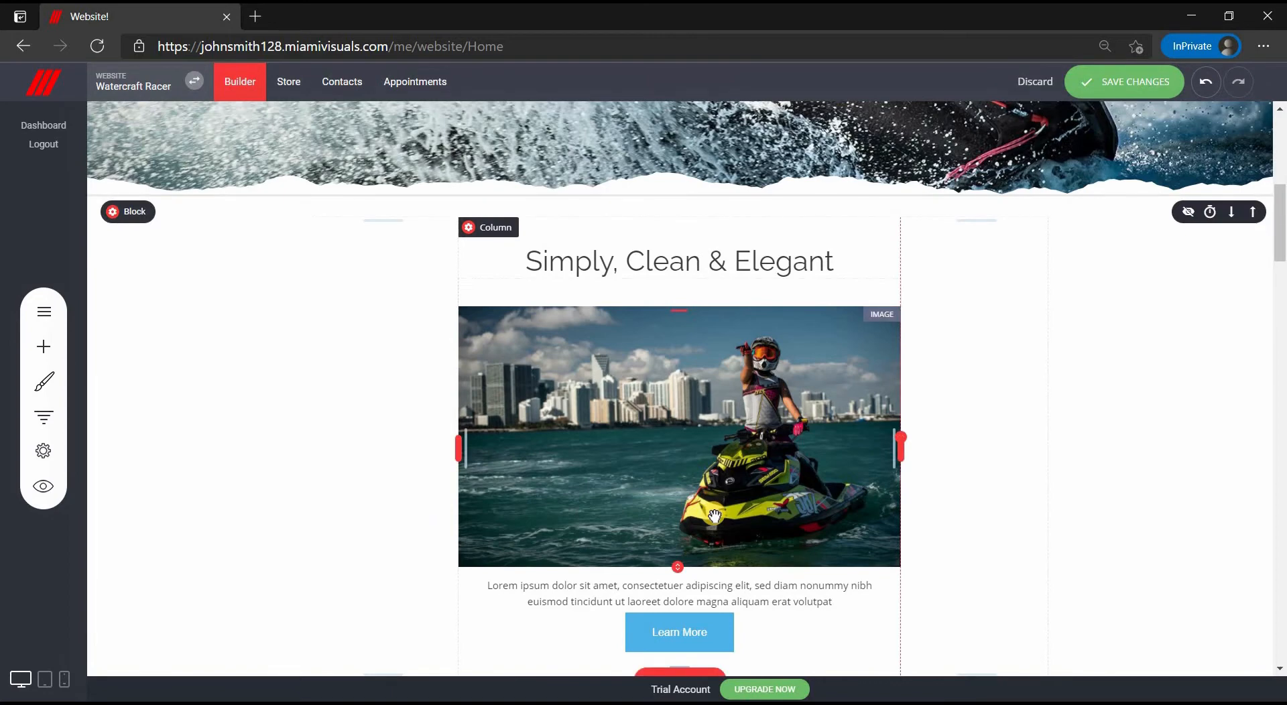
Step: Add a small gap between the paragraph and the Learn More button, and save the page changes
scroll(714, 513, down, 4)
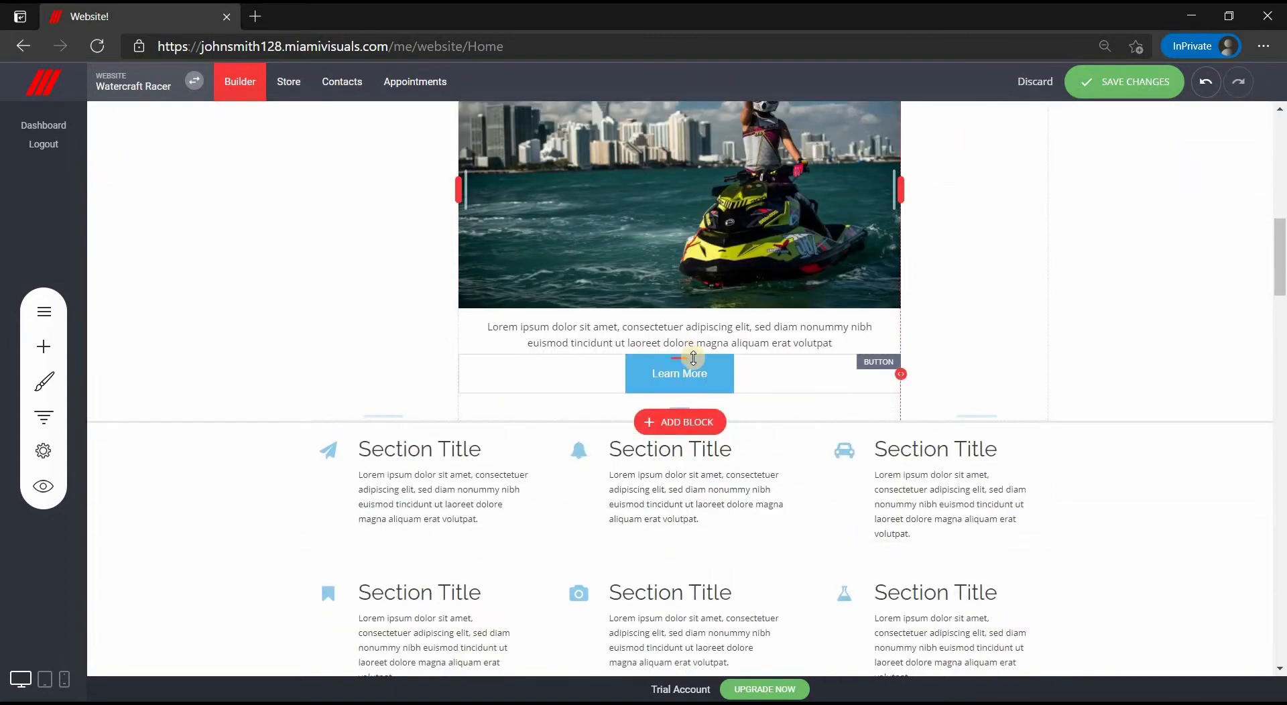
drag(695, 359, 707, 375)
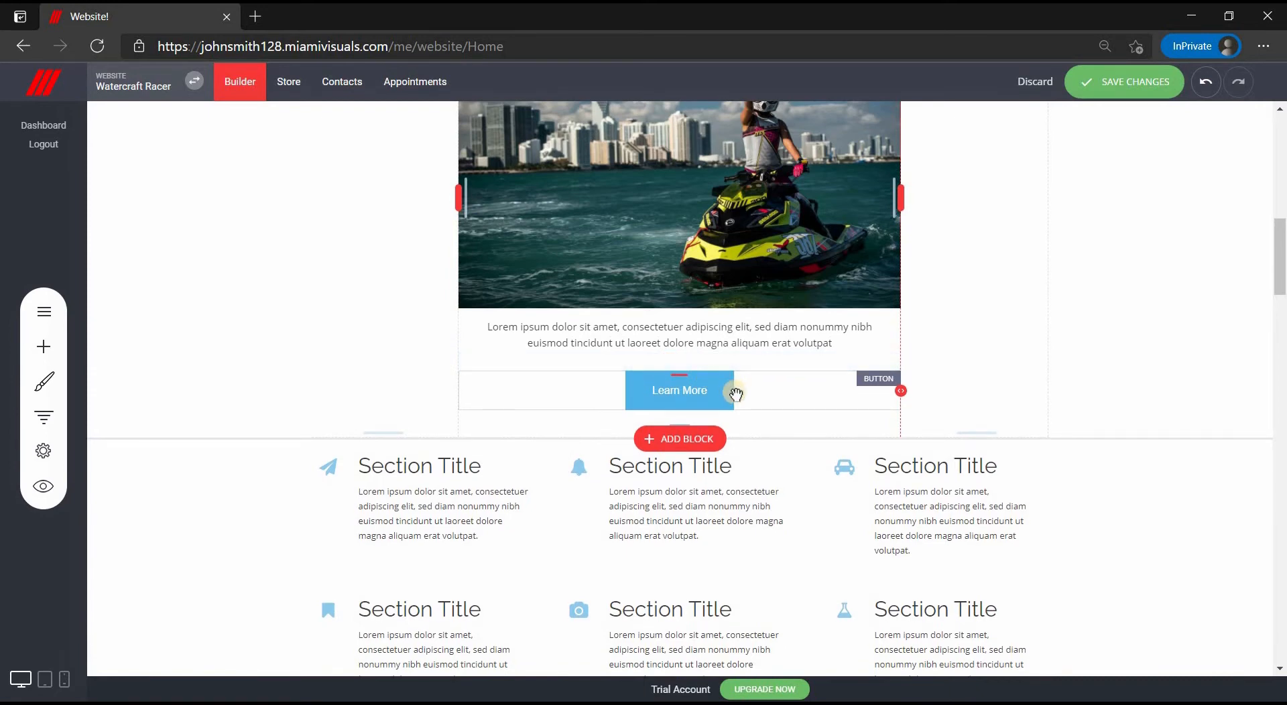
click(1124, 83)
Step: In the global text styling, set Heading 2 to the Audiowide font at 40px with slightly wider letter spacing
scroll(1070, 476, up, 3)
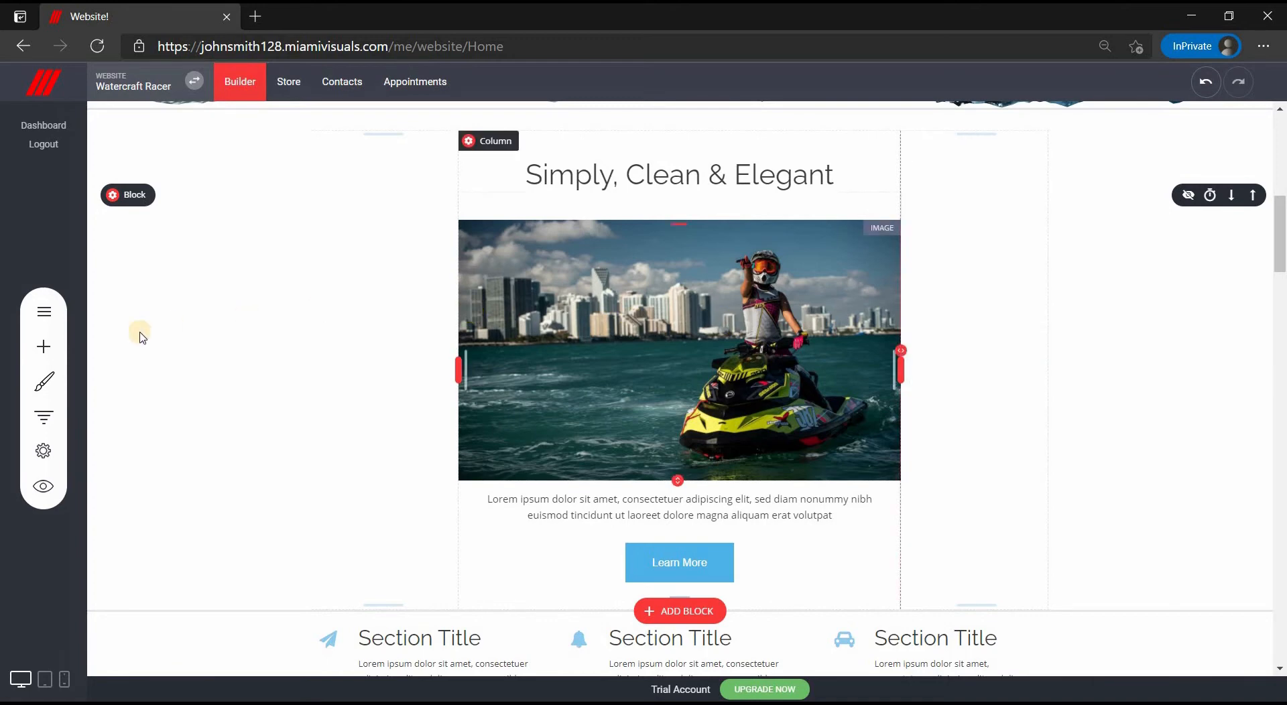
click(44, 381)
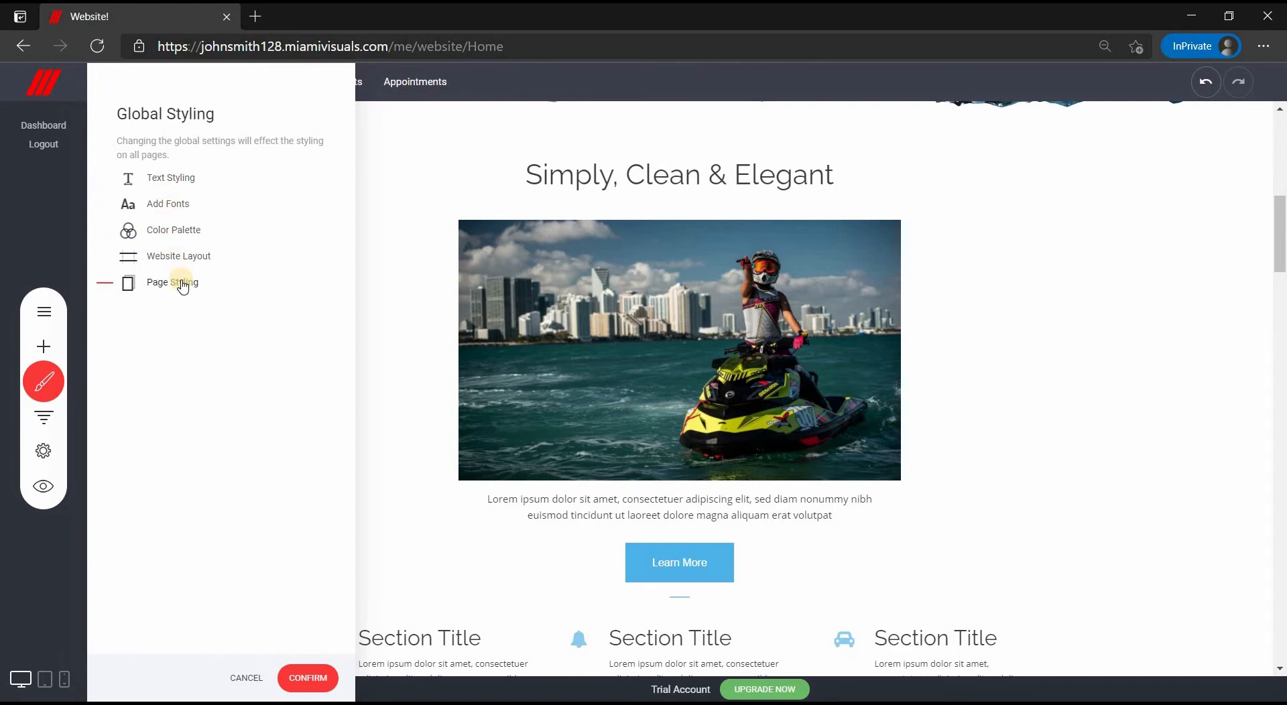
click(188, 178)
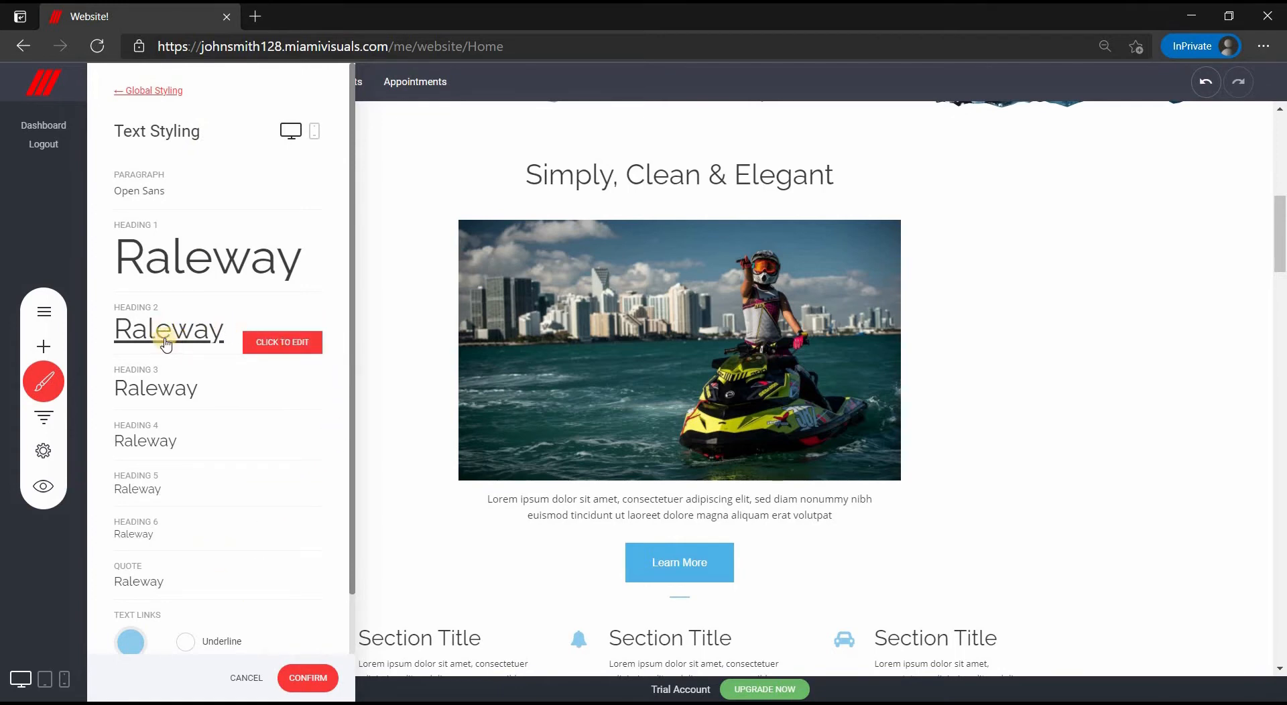
click(266, 348)
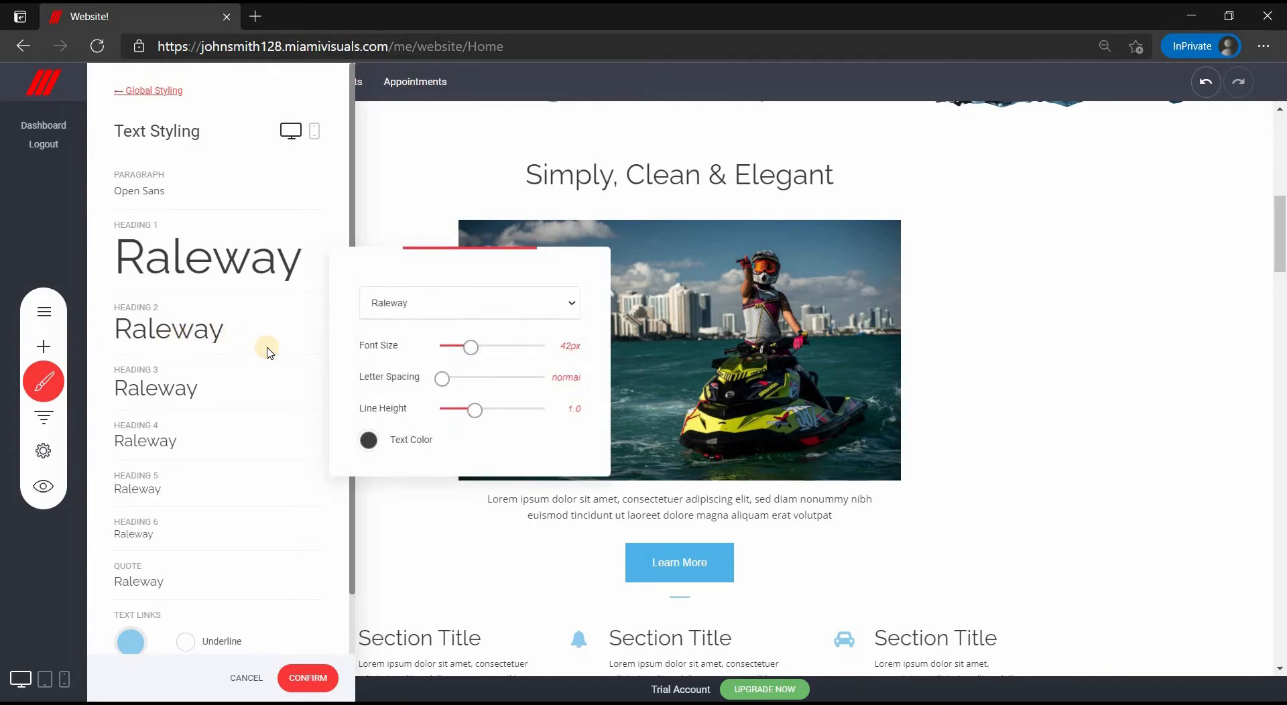
click(409, 305)
click(411, 349)
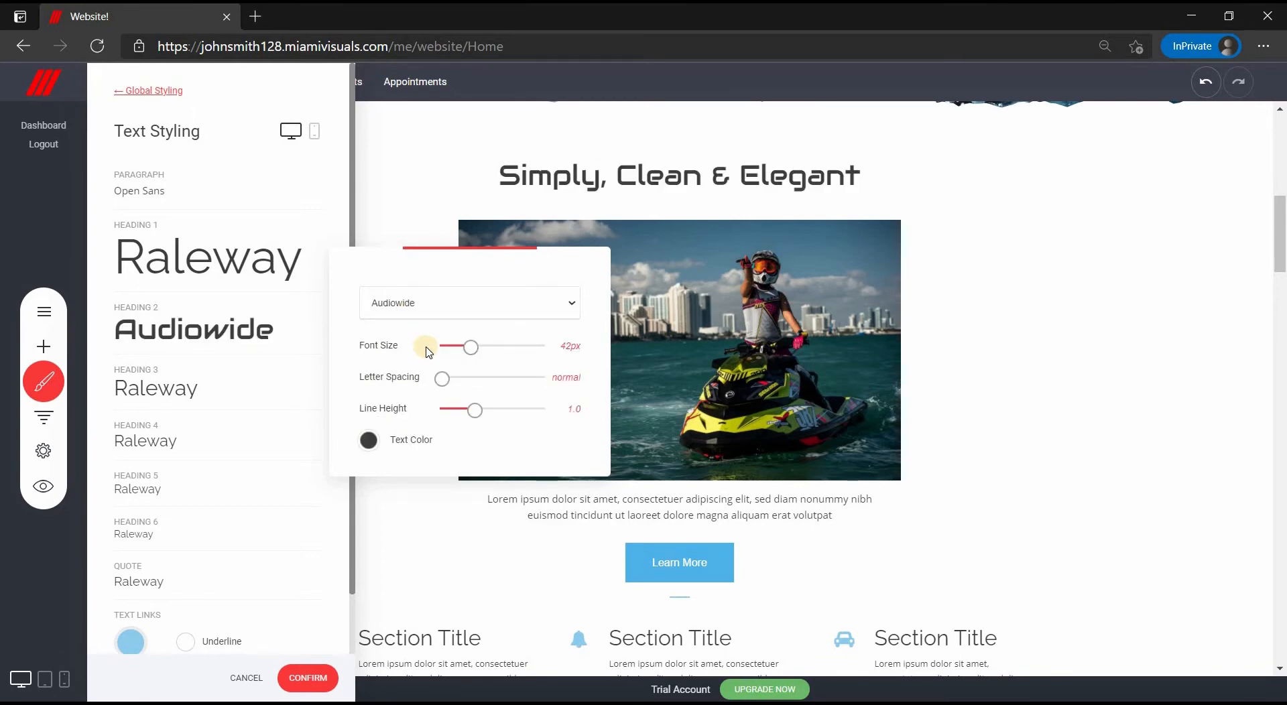
drag(471, 347, 468, 347)
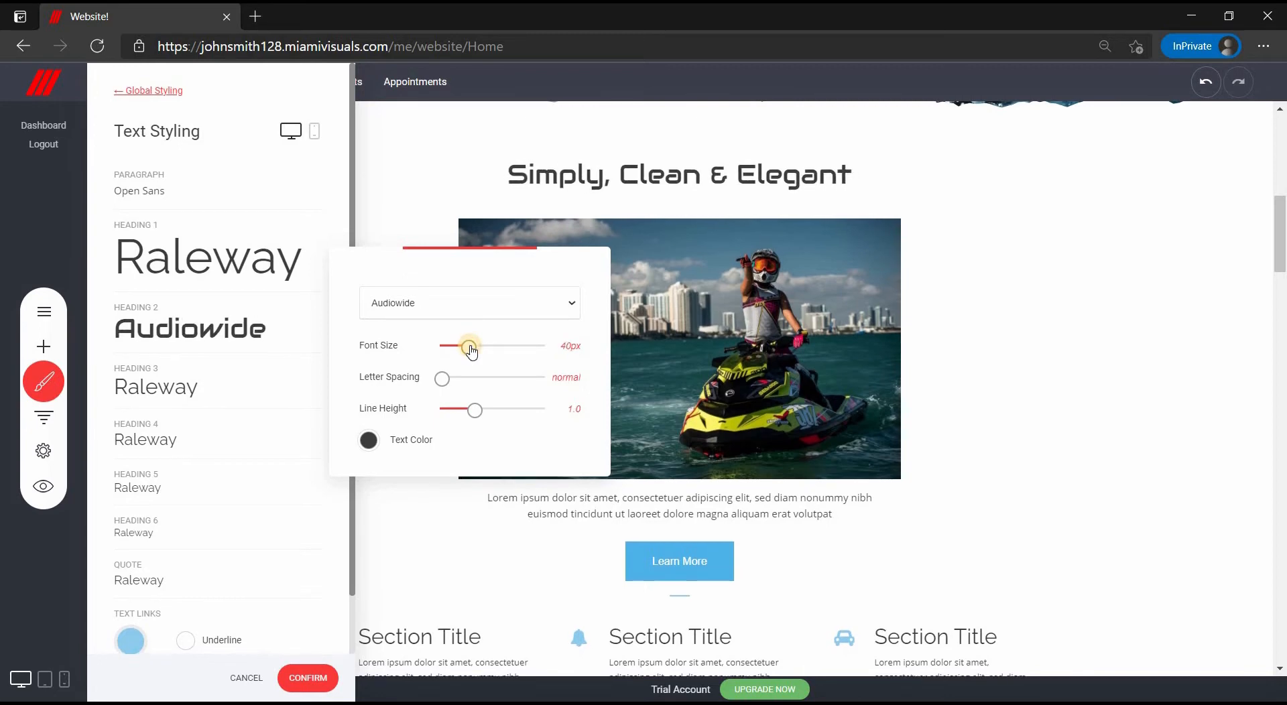
drag(443, 379, 451, 382)
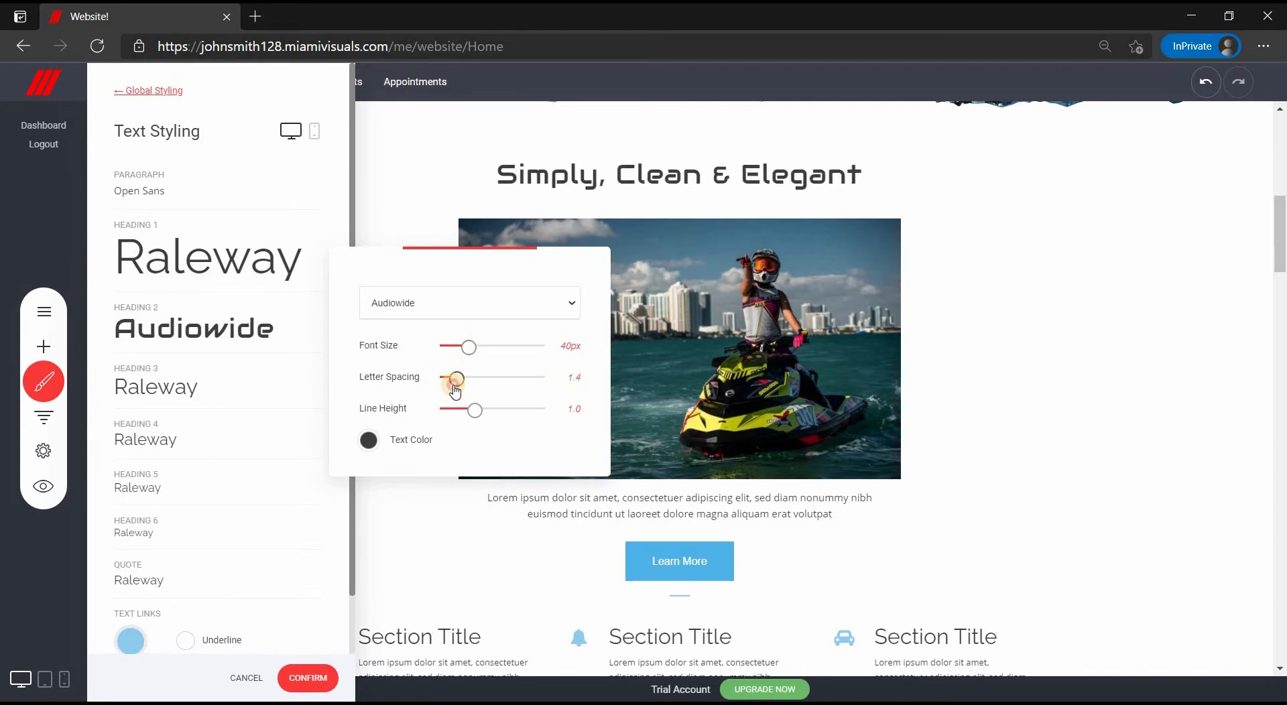
Step: Set the Heading 2 text color to the blue 2969B0 and confirm the global text styling
click(369, 440)
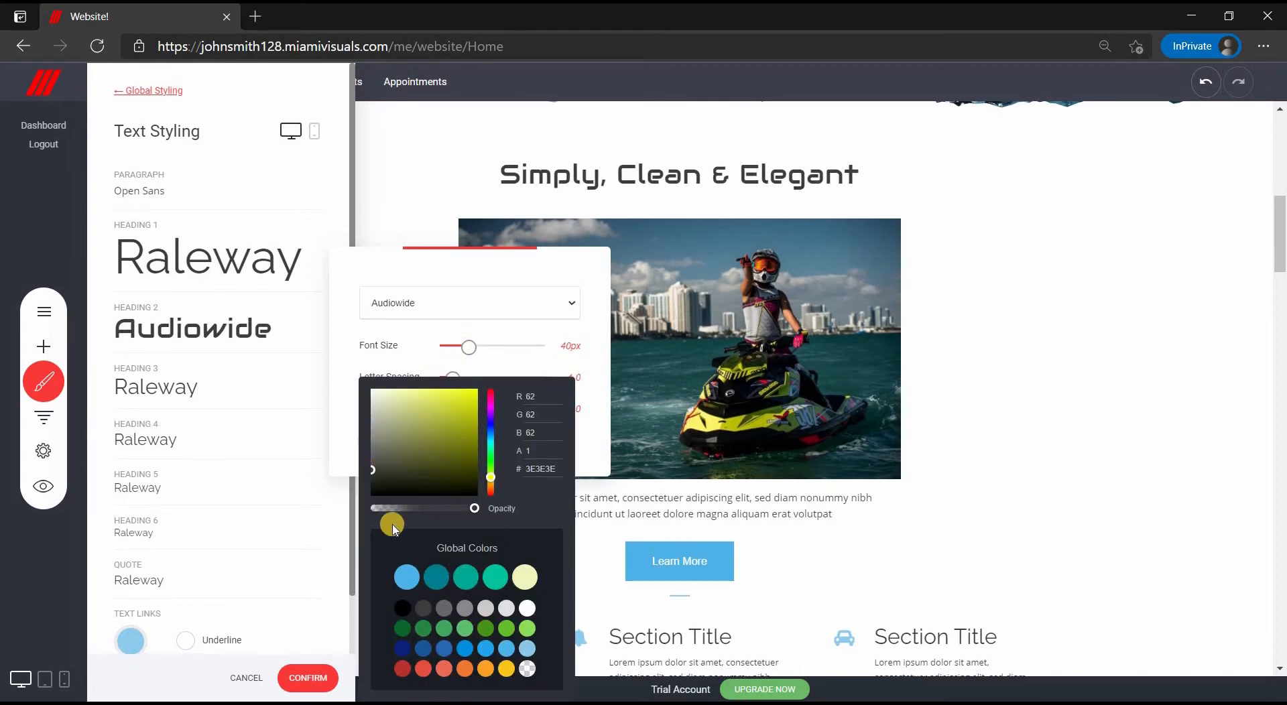
click(442, 650)
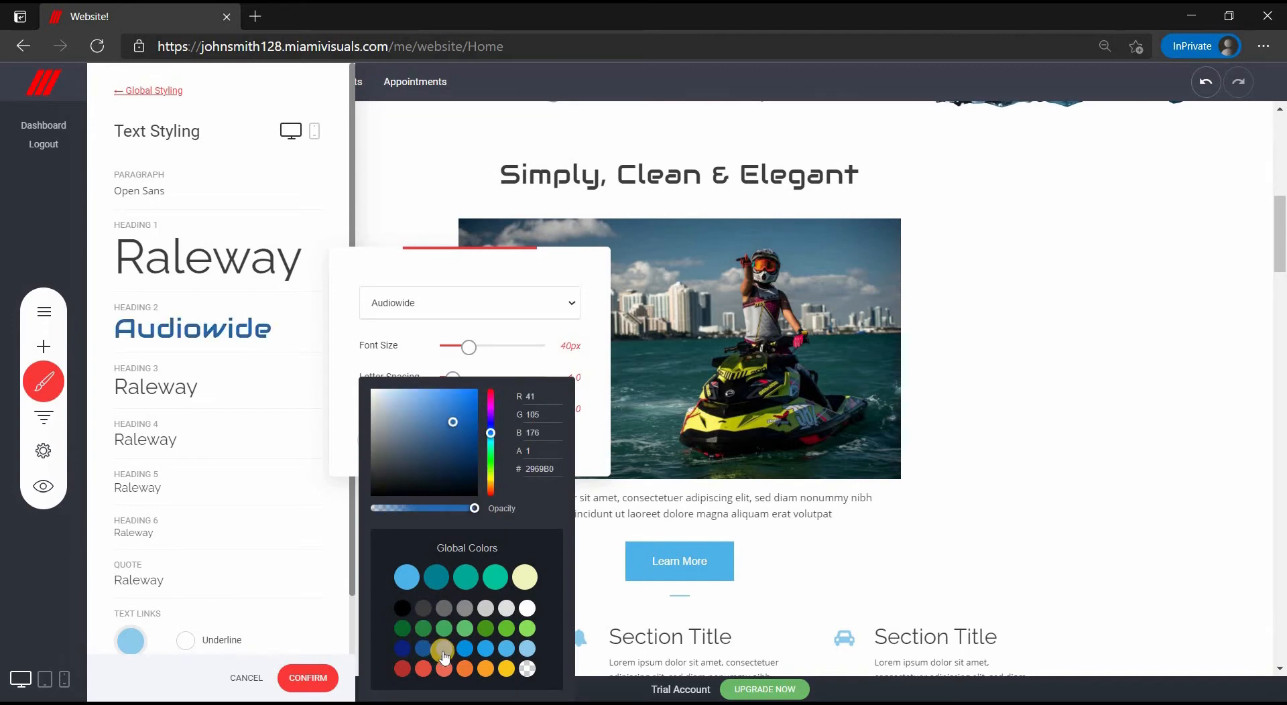
click(710, 513)
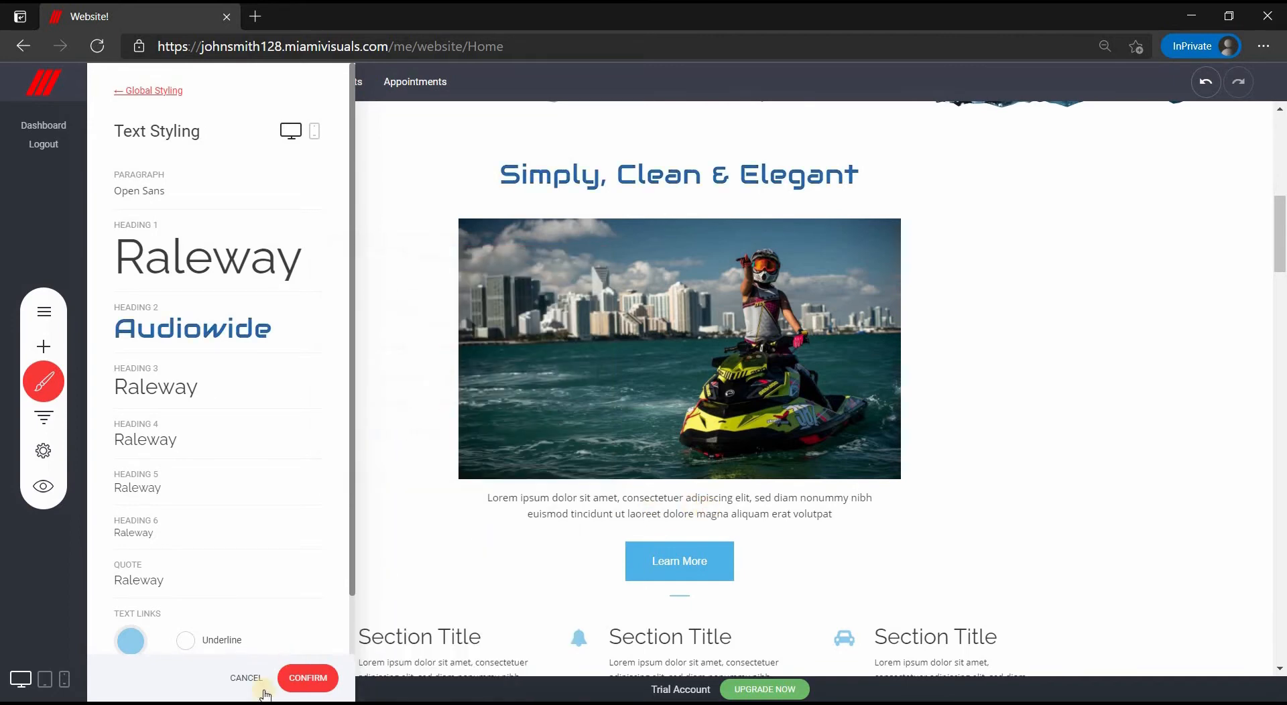
click(305, 680)
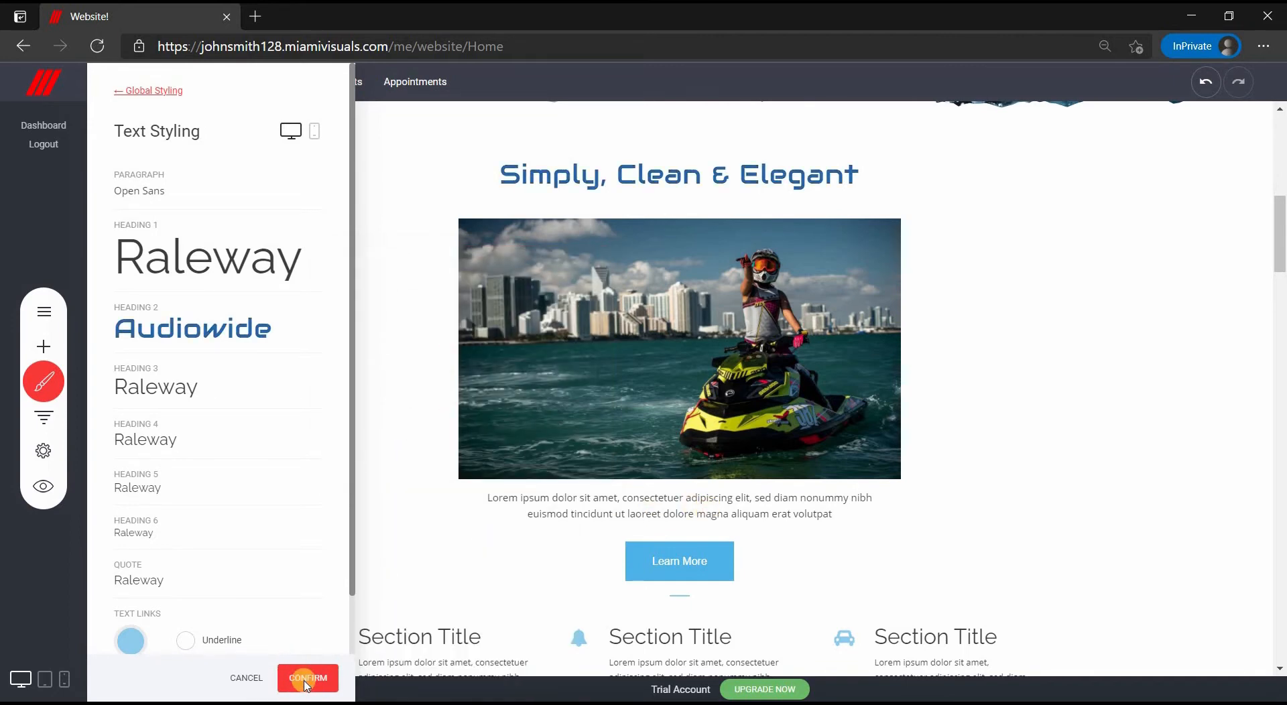
Step: Add the Google font Lobster to the website's fonts and confirm the selection
click(45, 383)
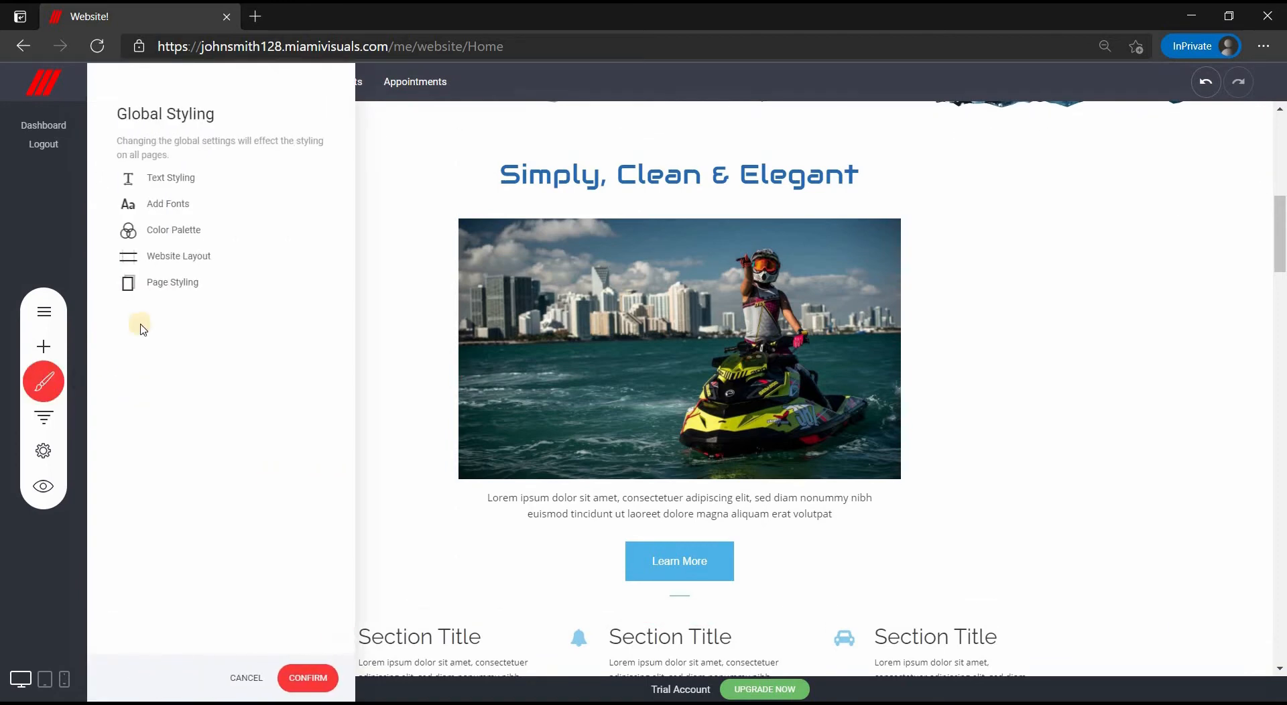
click(177, 204)
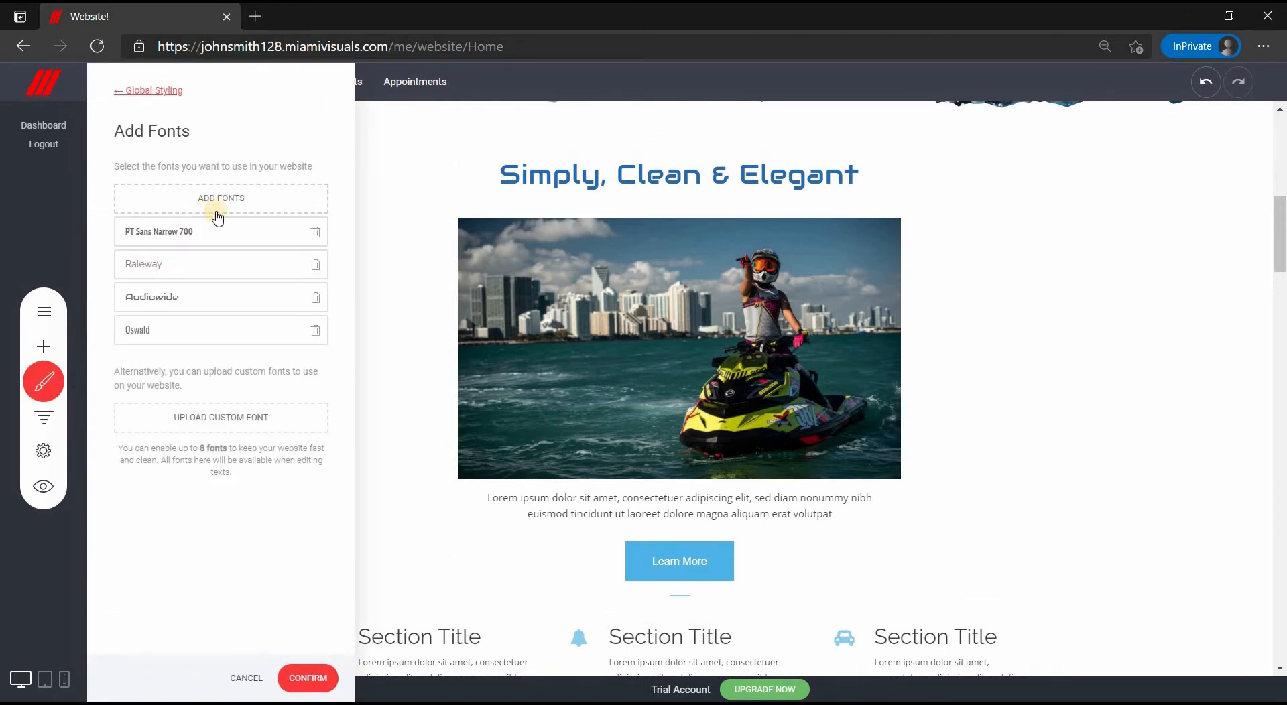
click(223, 201)
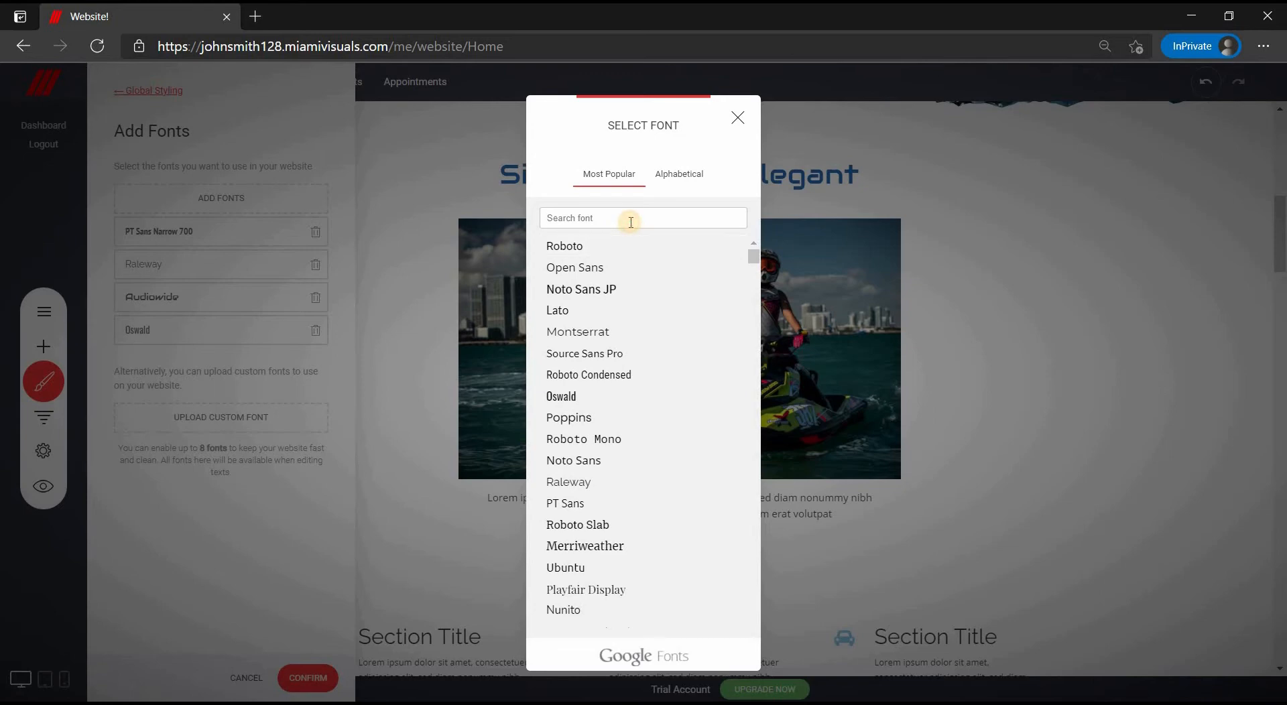
text(ter)
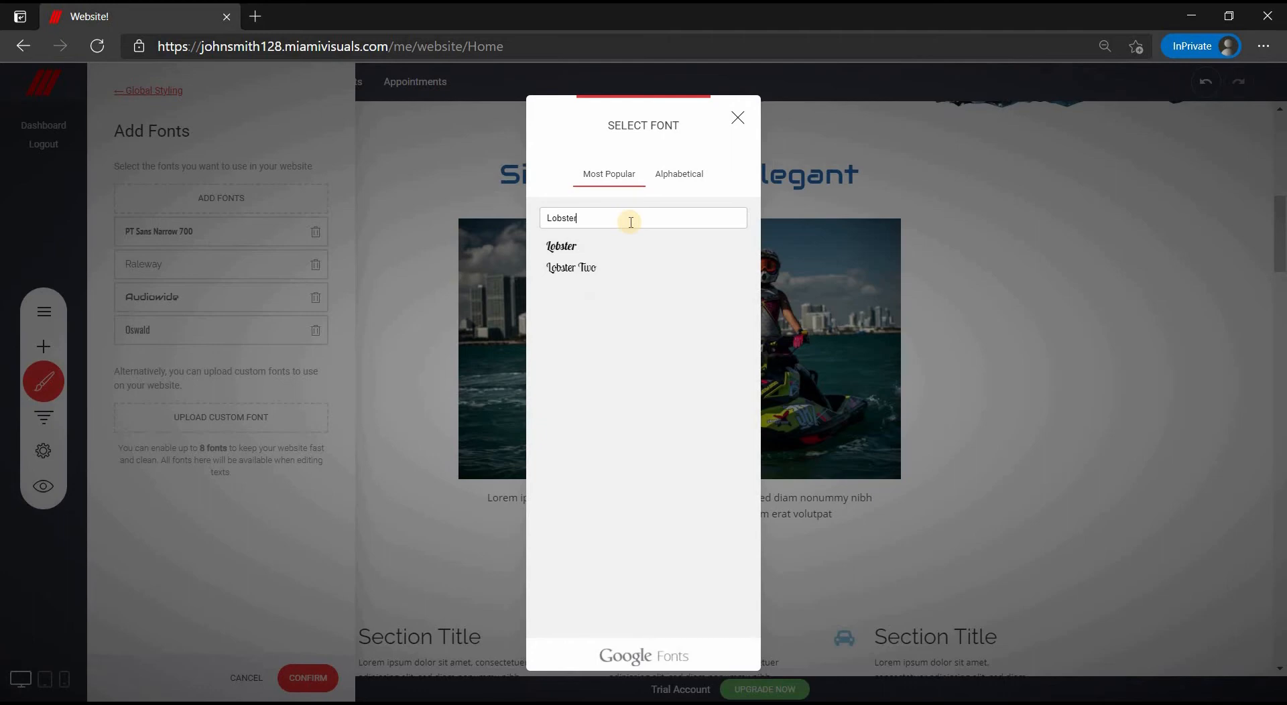
click(632, 243)
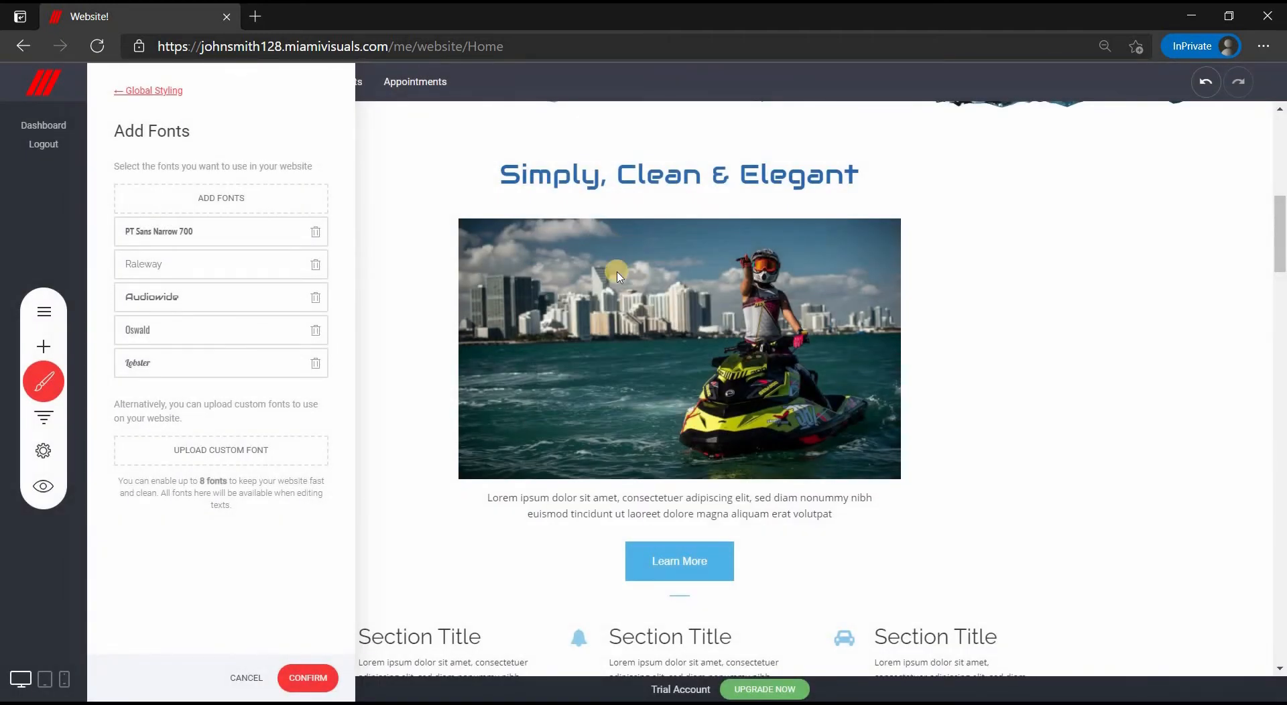
click(303, 689)
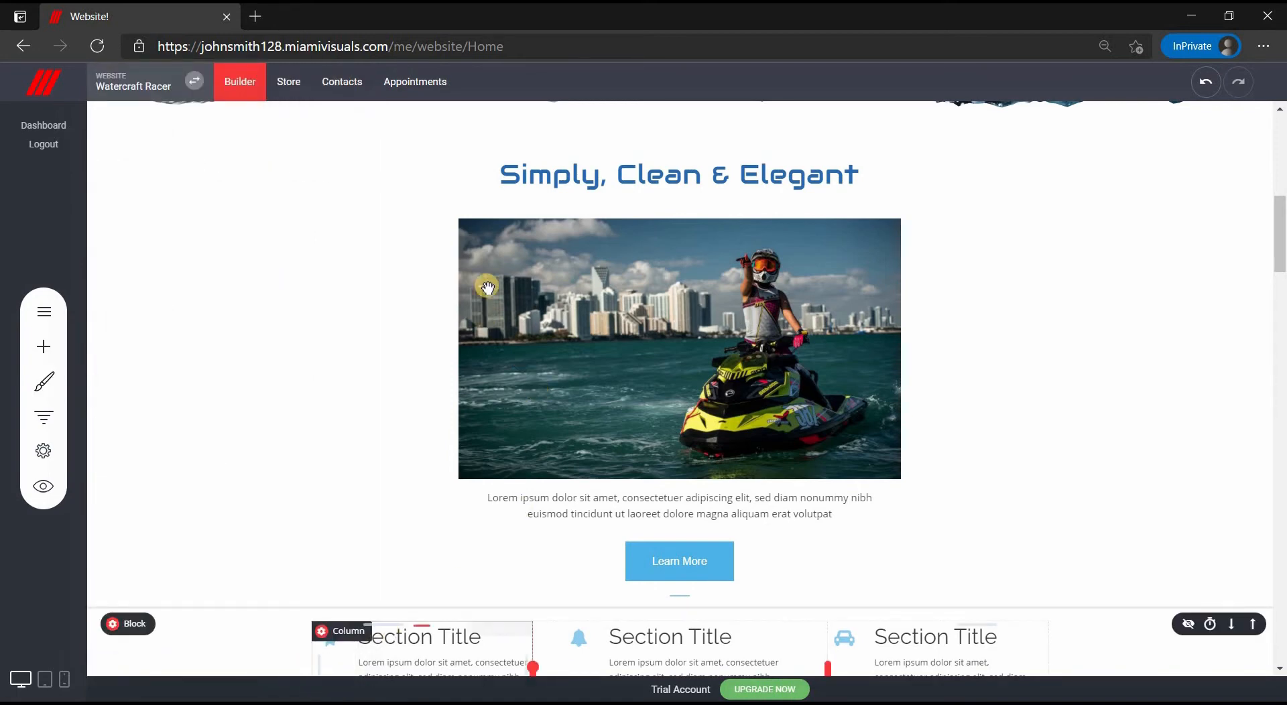
Step: Apply the Lobster font to the entire "Simply, Clean & Elegant" heading and save the changes
click(594, 180)
drag(503, 175, 859, 175)
click(602, 153)
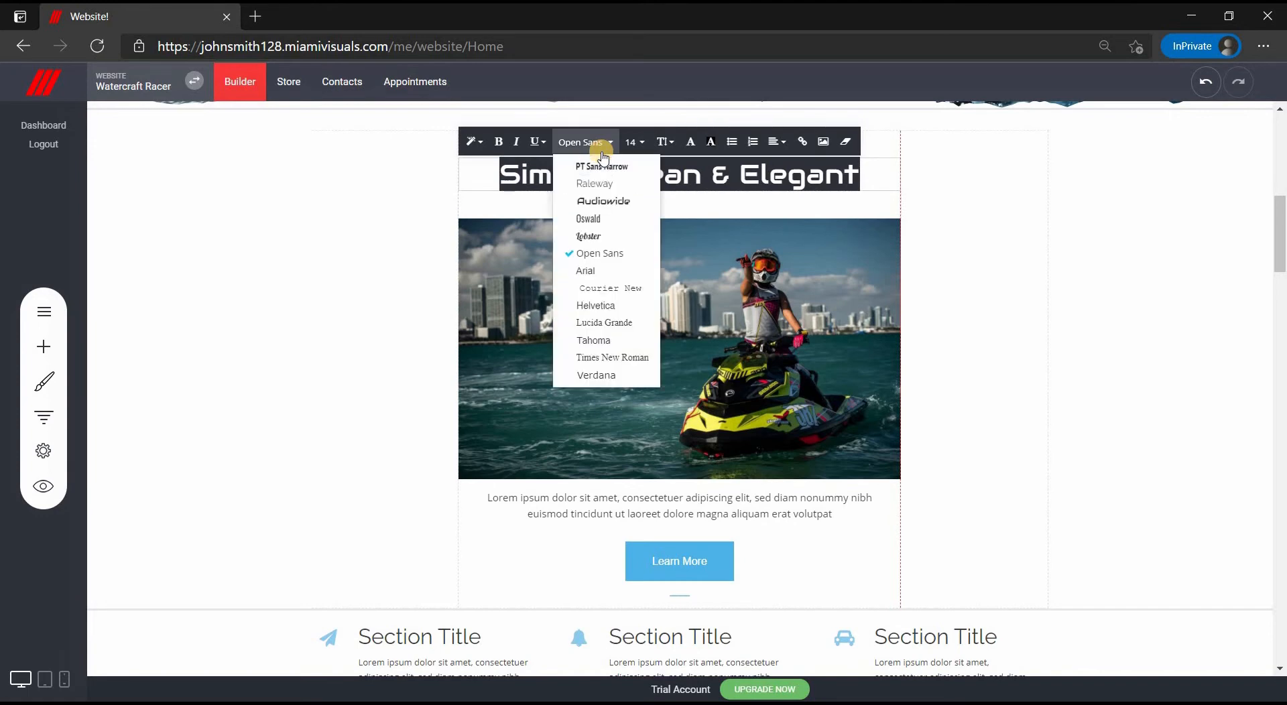
click(599, 235)
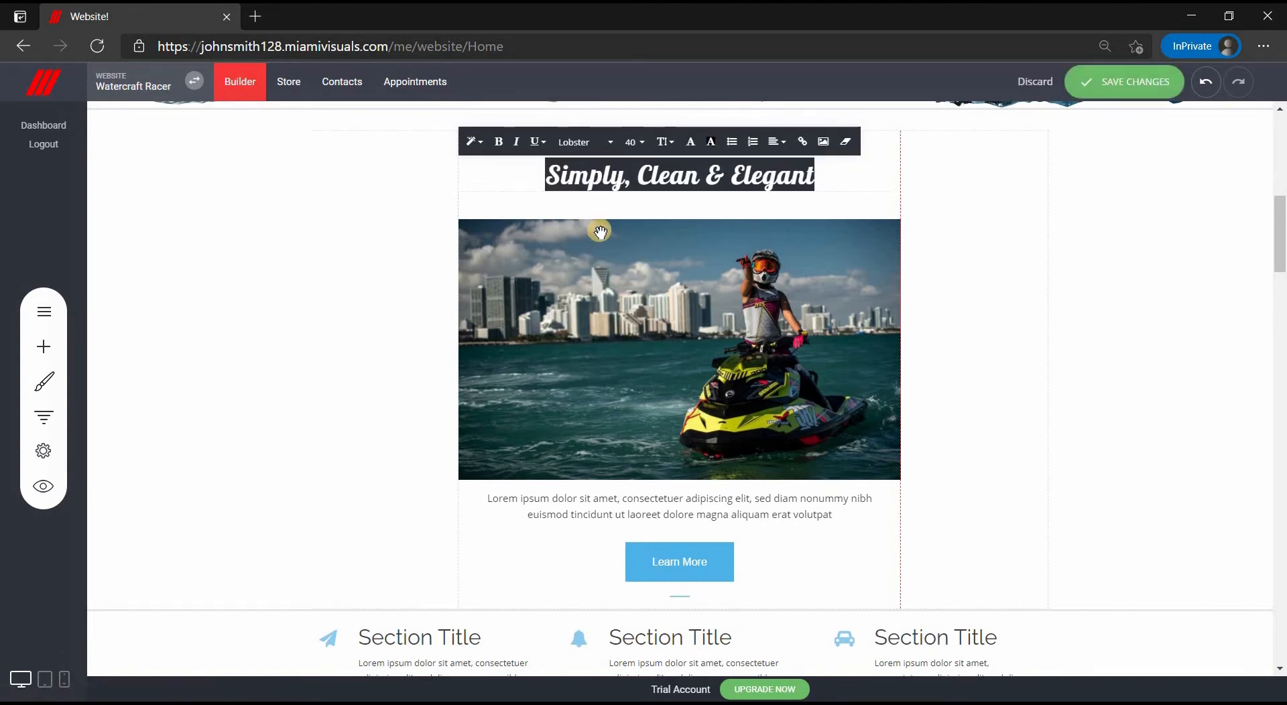
click(1082, 343)
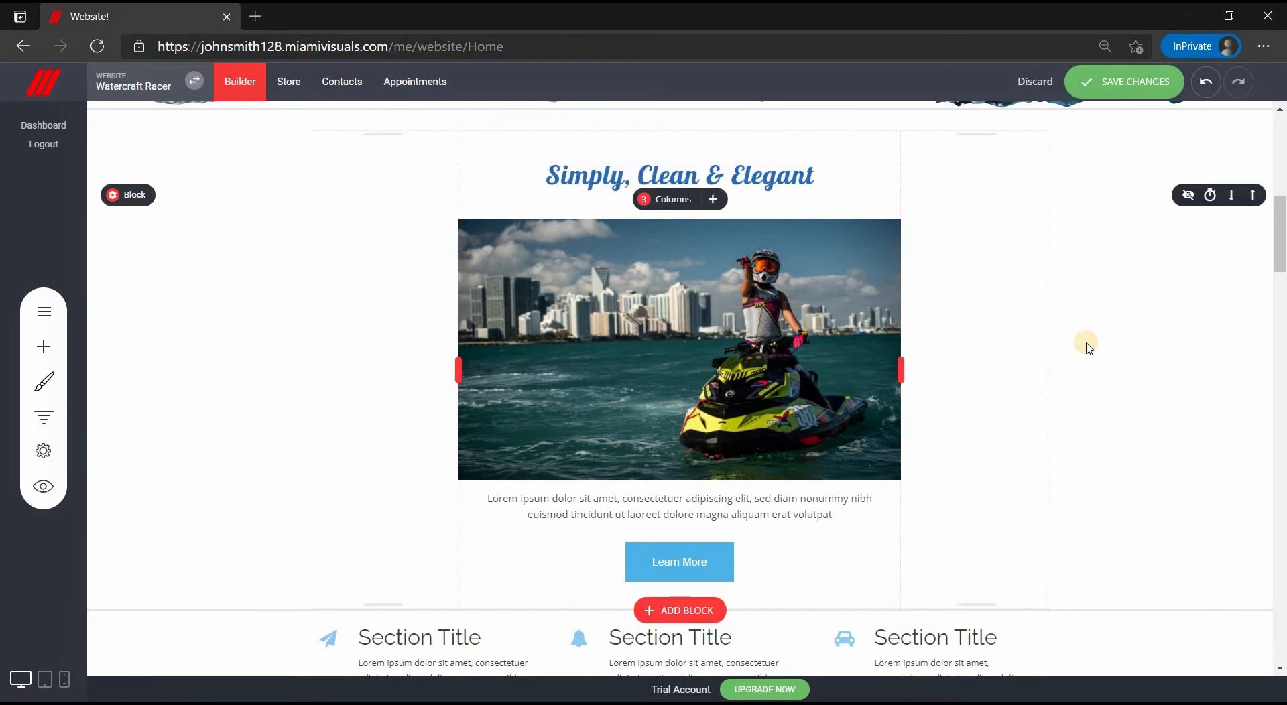
click(1103, 81)
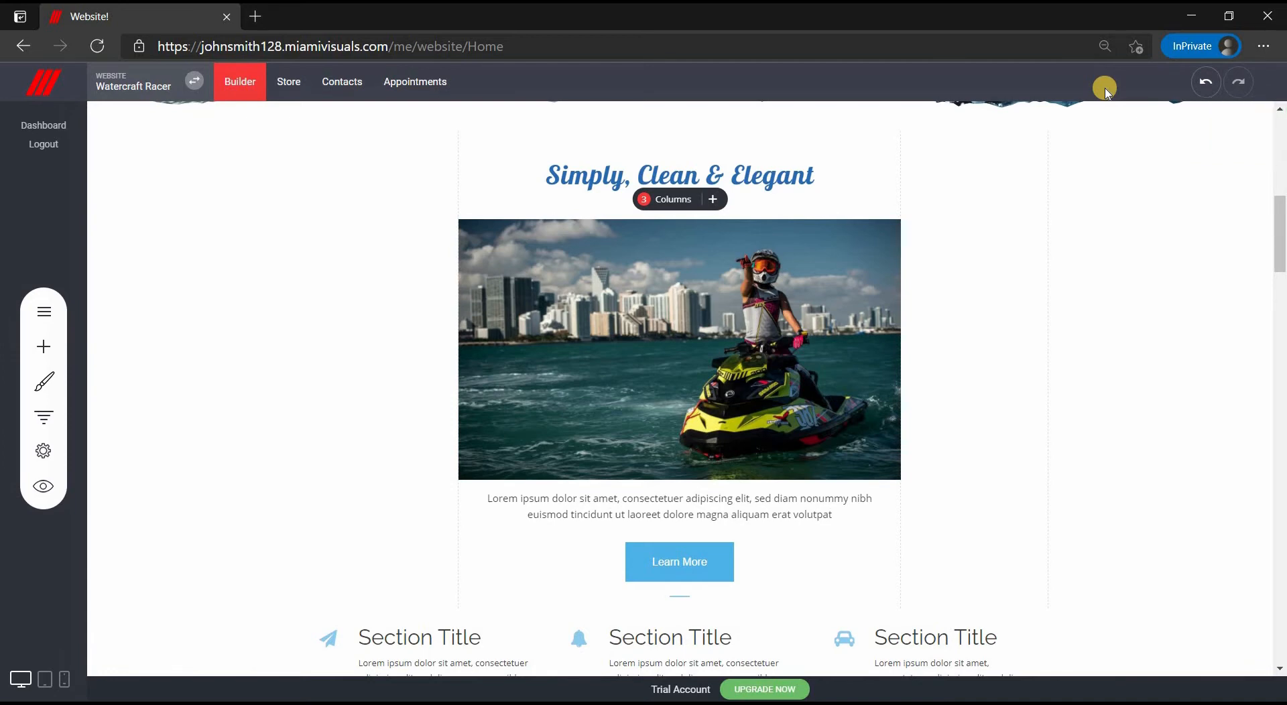
Step: Change the primary color in the global color palette to the blue 2969B0 and confirm it
click(41, 381)
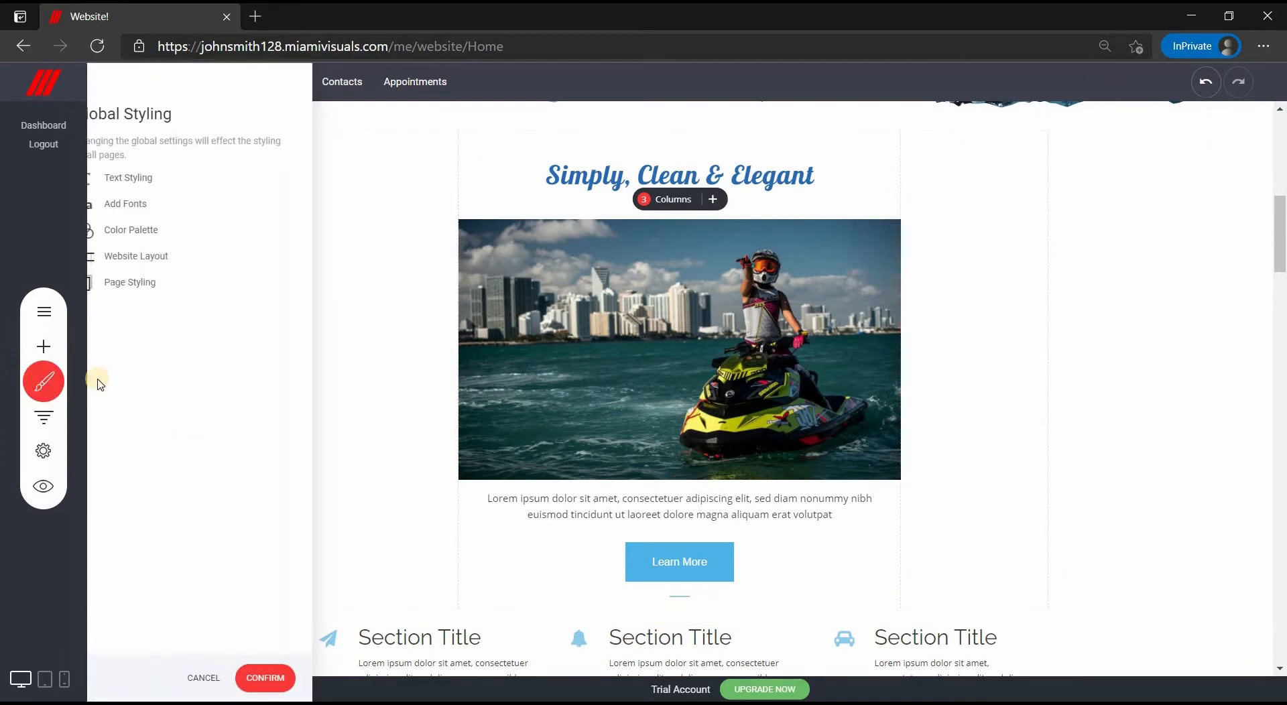
click(181, 224)
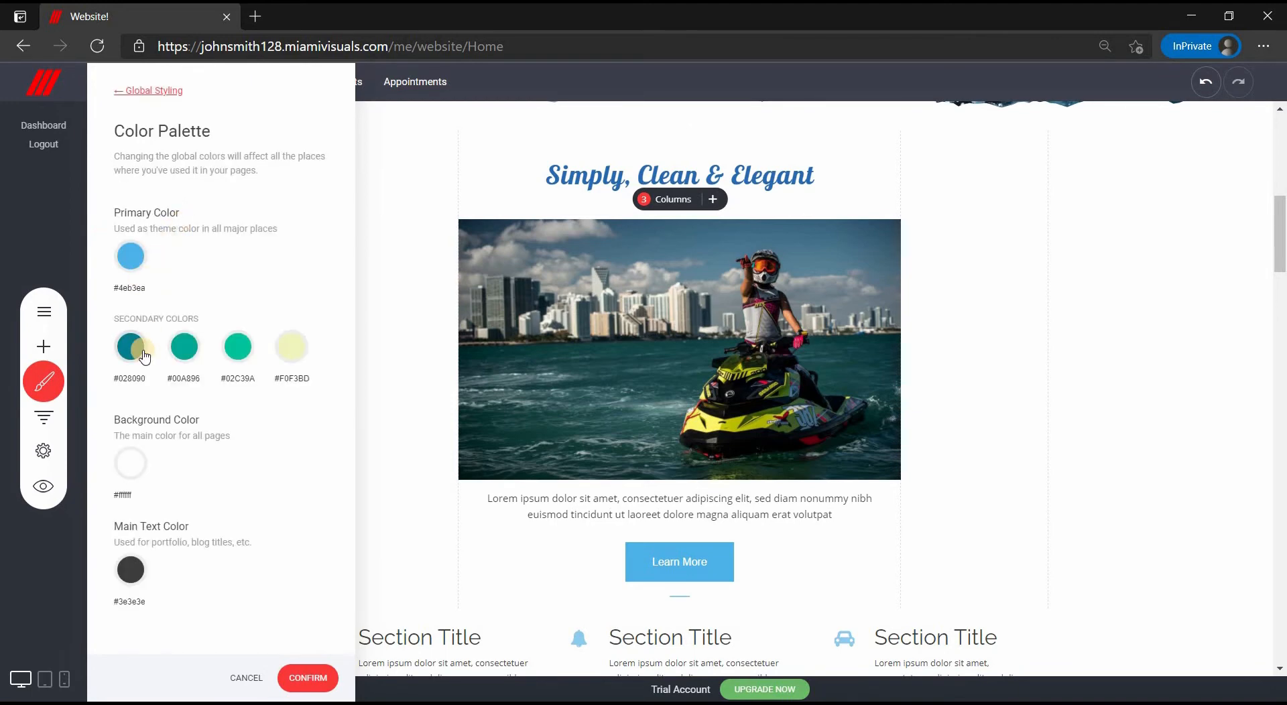
click(132, 256)
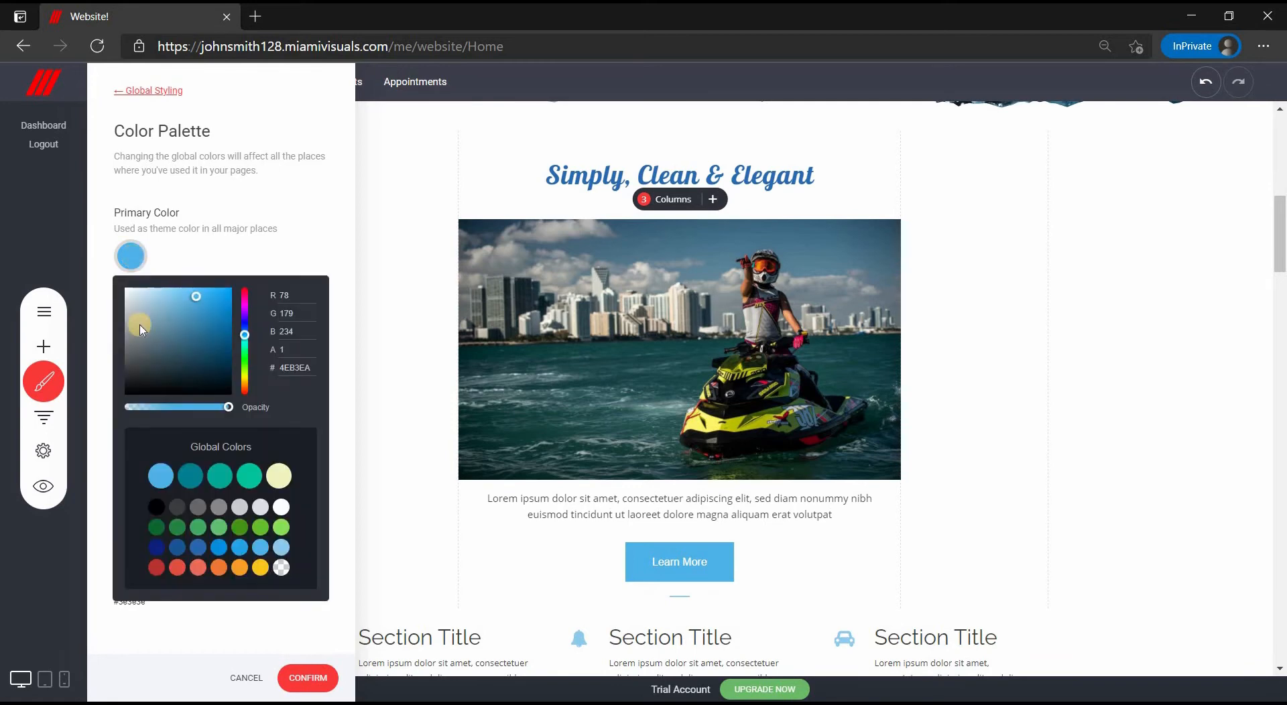
click(197, 551)
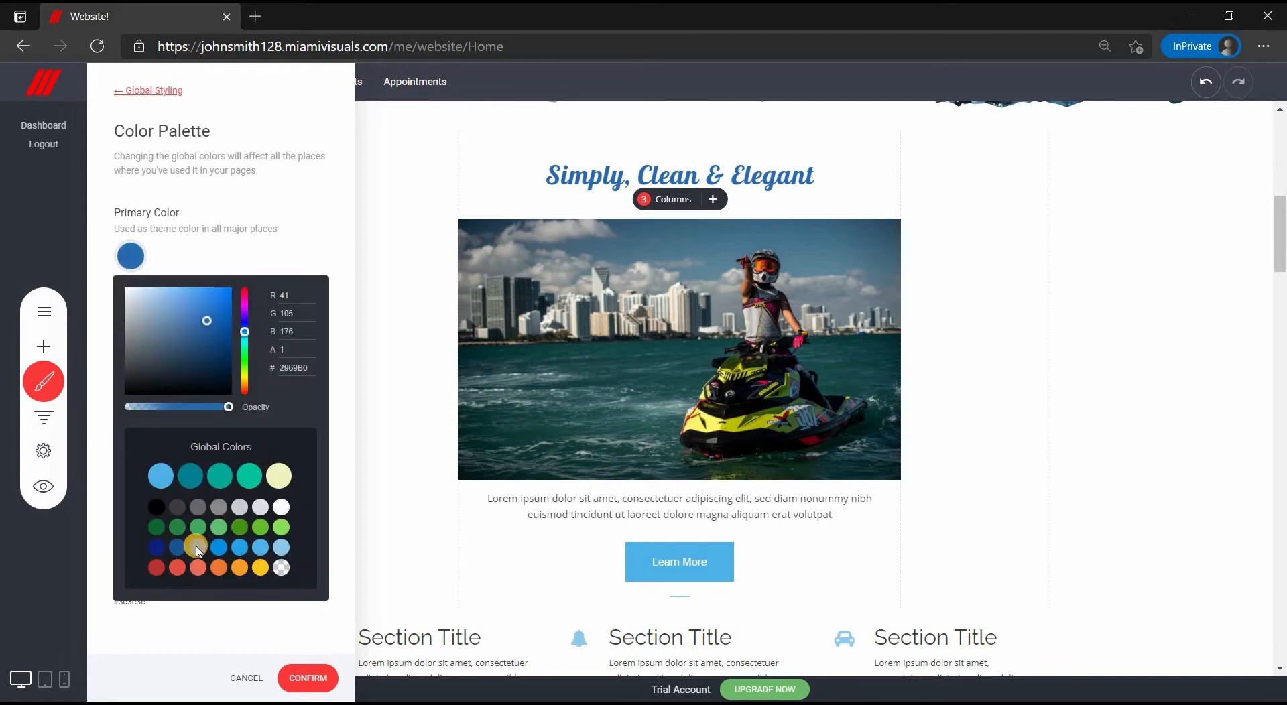
click(337, 626)
click(316, 683)
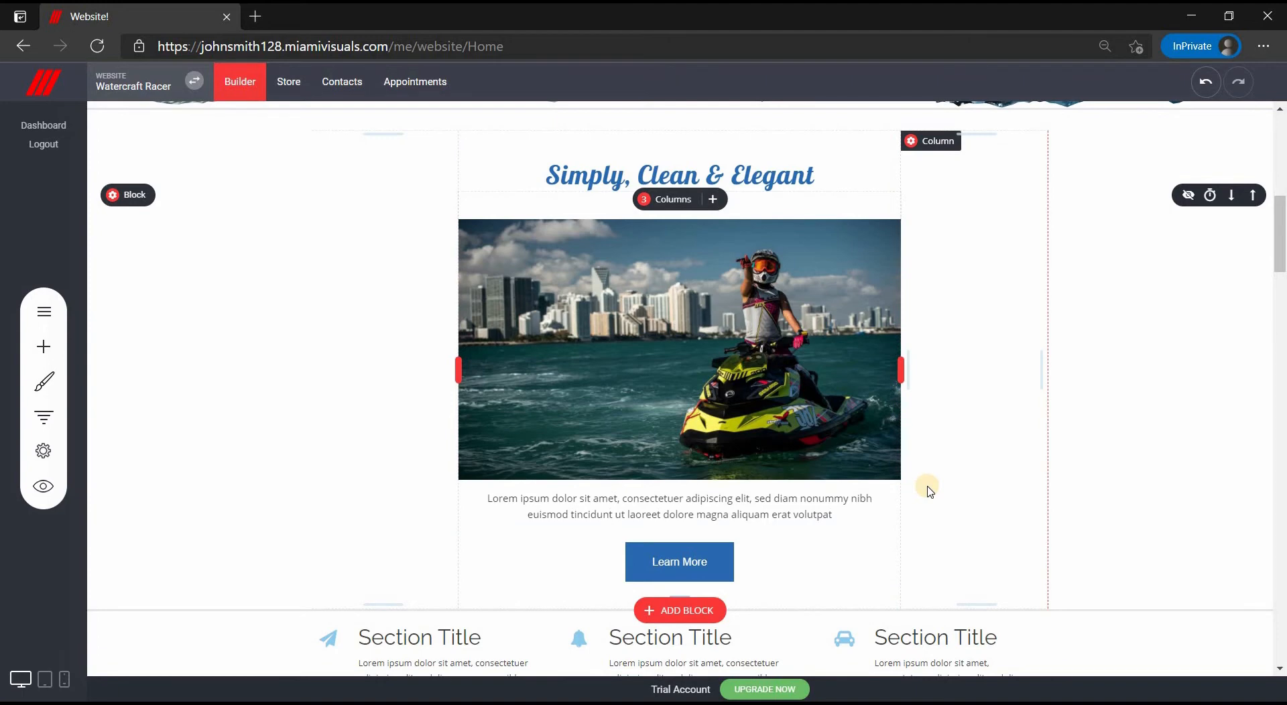
Step: Set the grid width in the global website layout to 1300px and confirm it
click(51, 385)
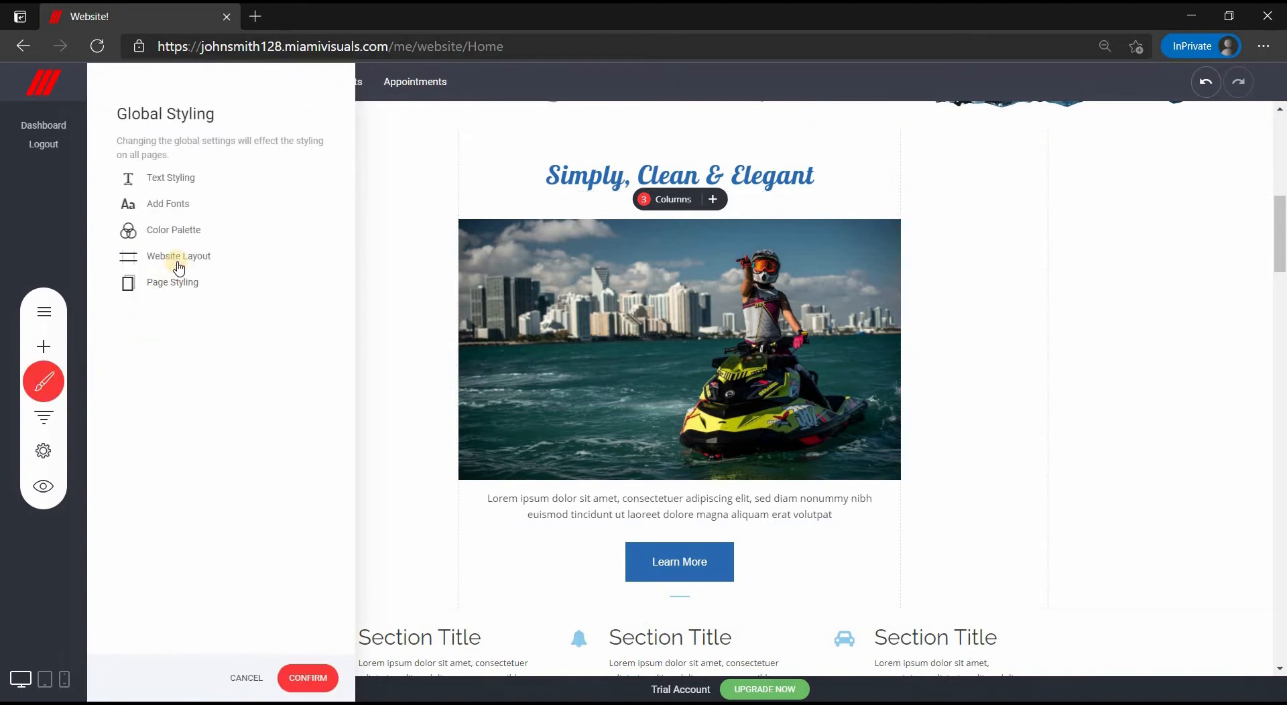
click(179, 257)
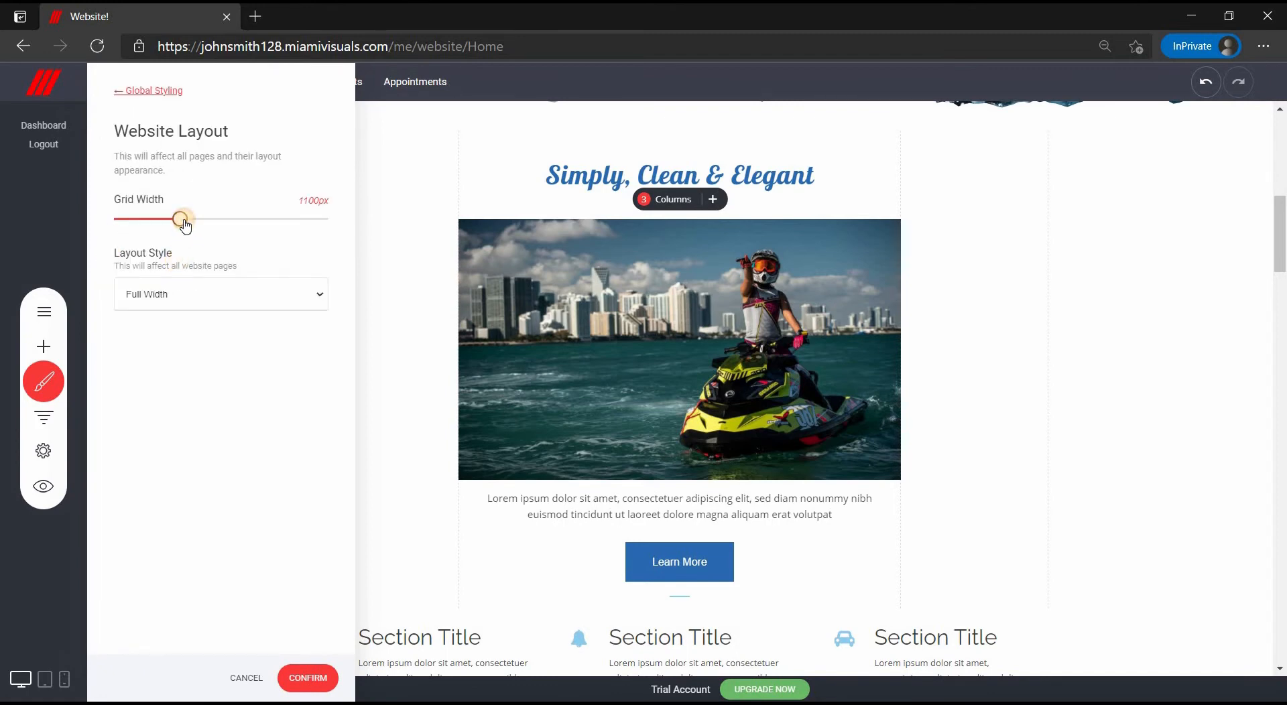
drag(184, 226, 225, 225)
click(318, 681)
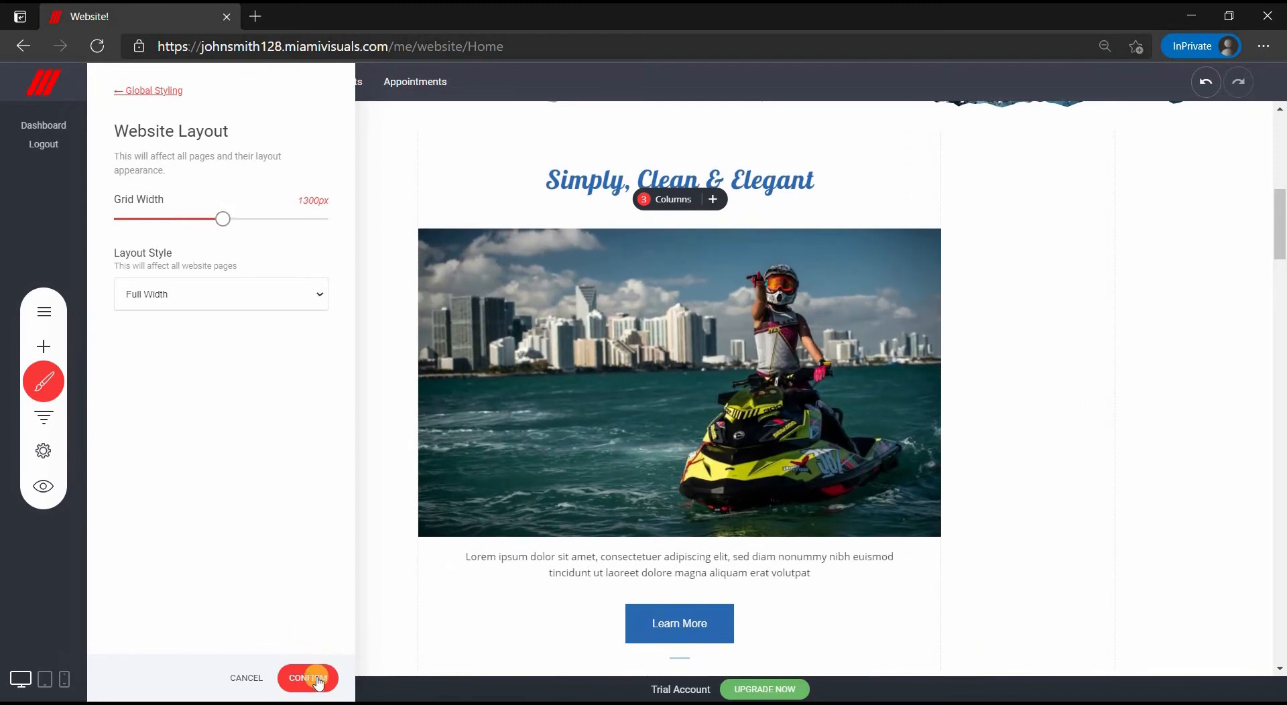
Step: Review the background image, image repeat and background color options in the Home page's styling and confirm them
click(39, 387)
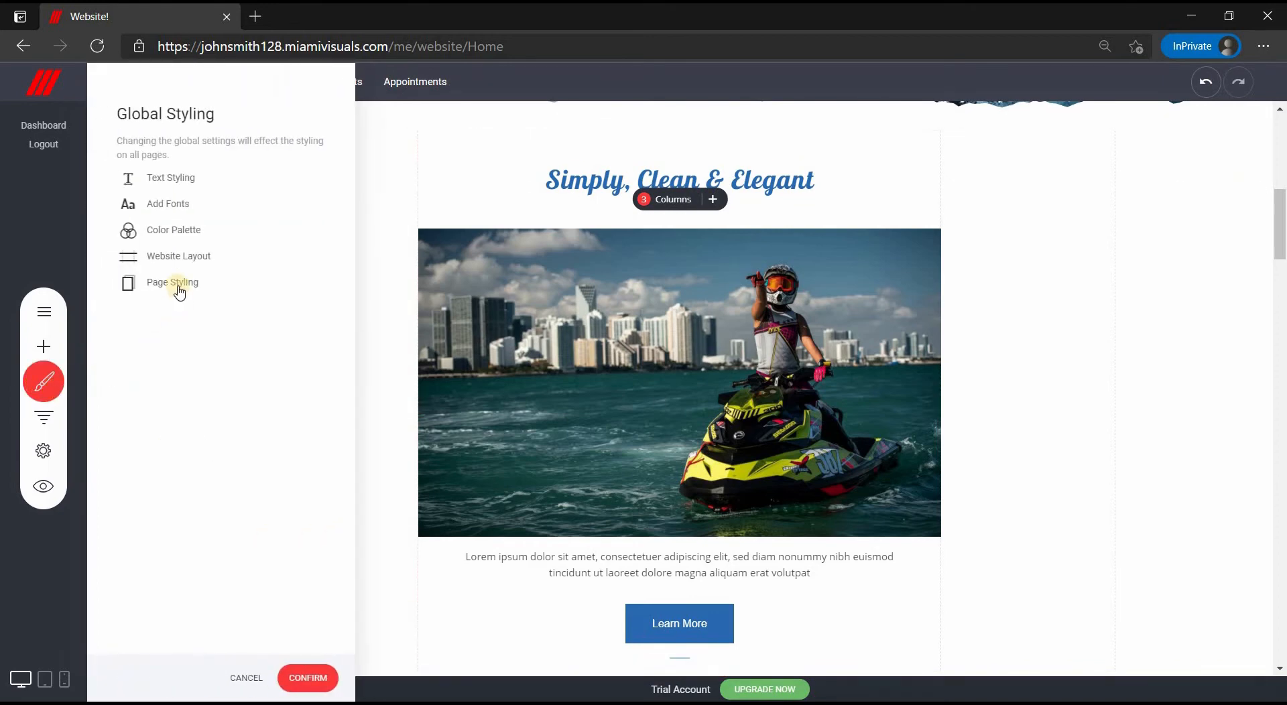
click(179, 290)
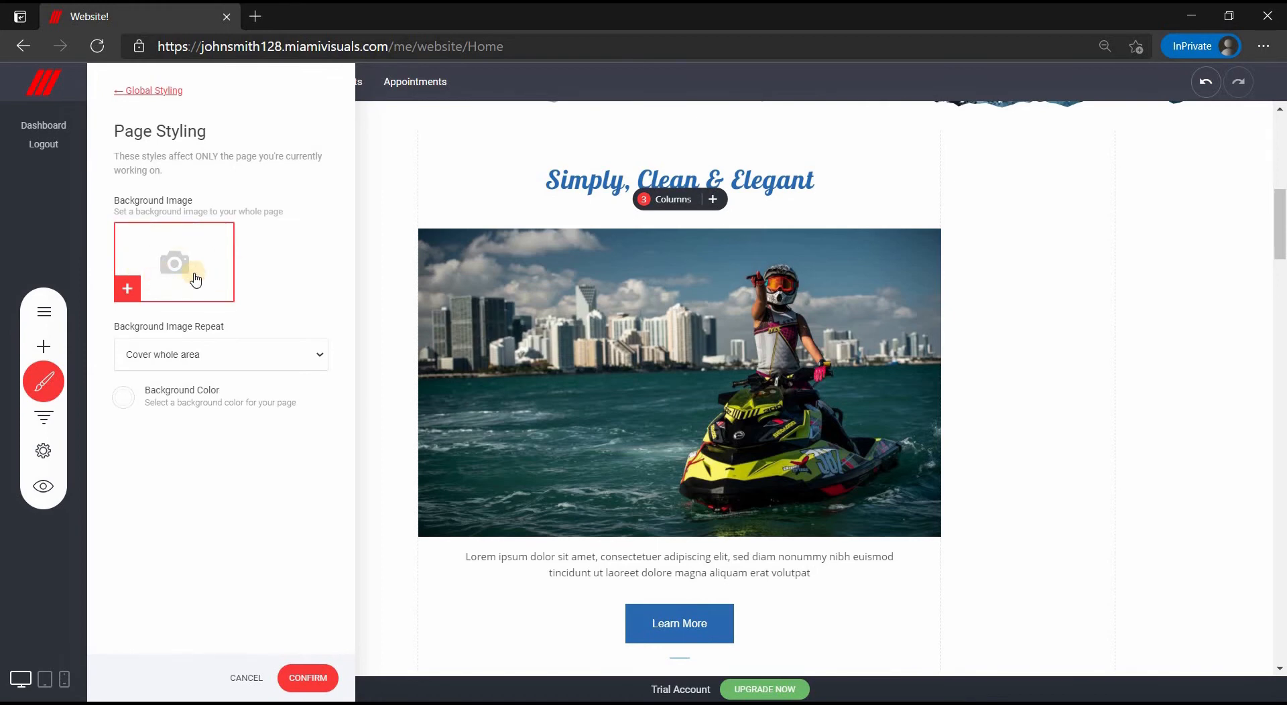
click(123, 400)
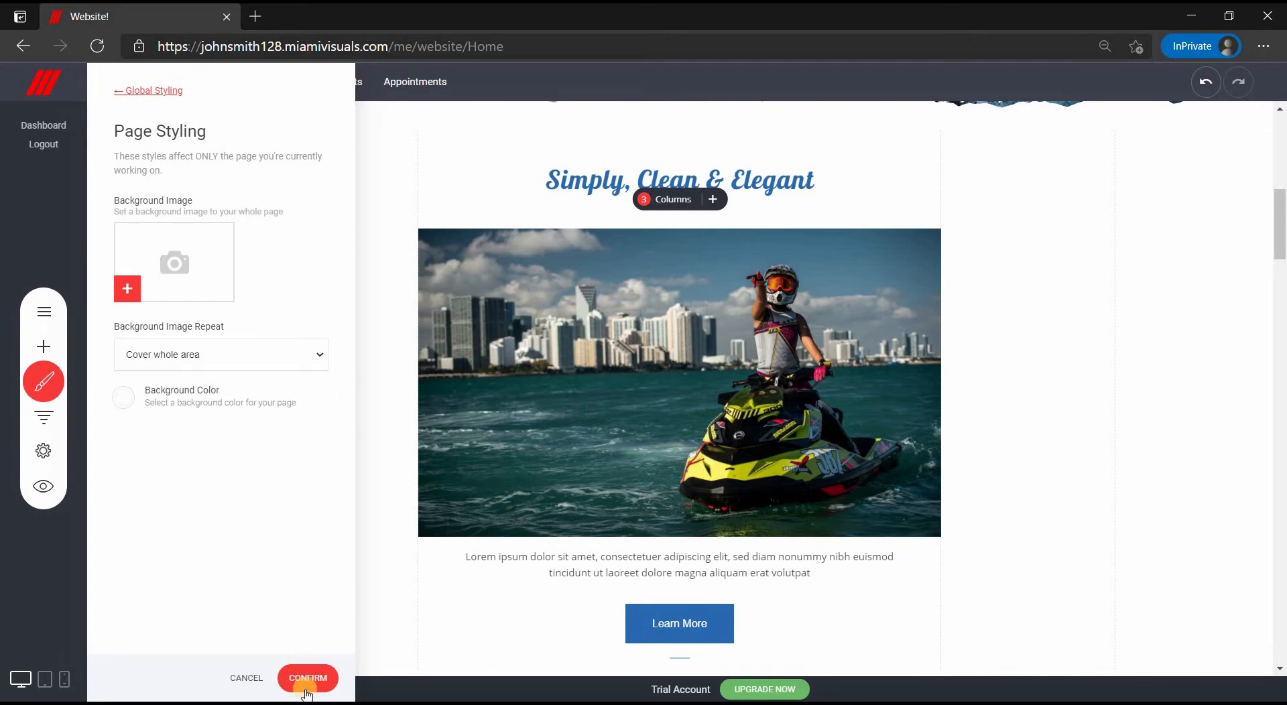
click(301, 678)
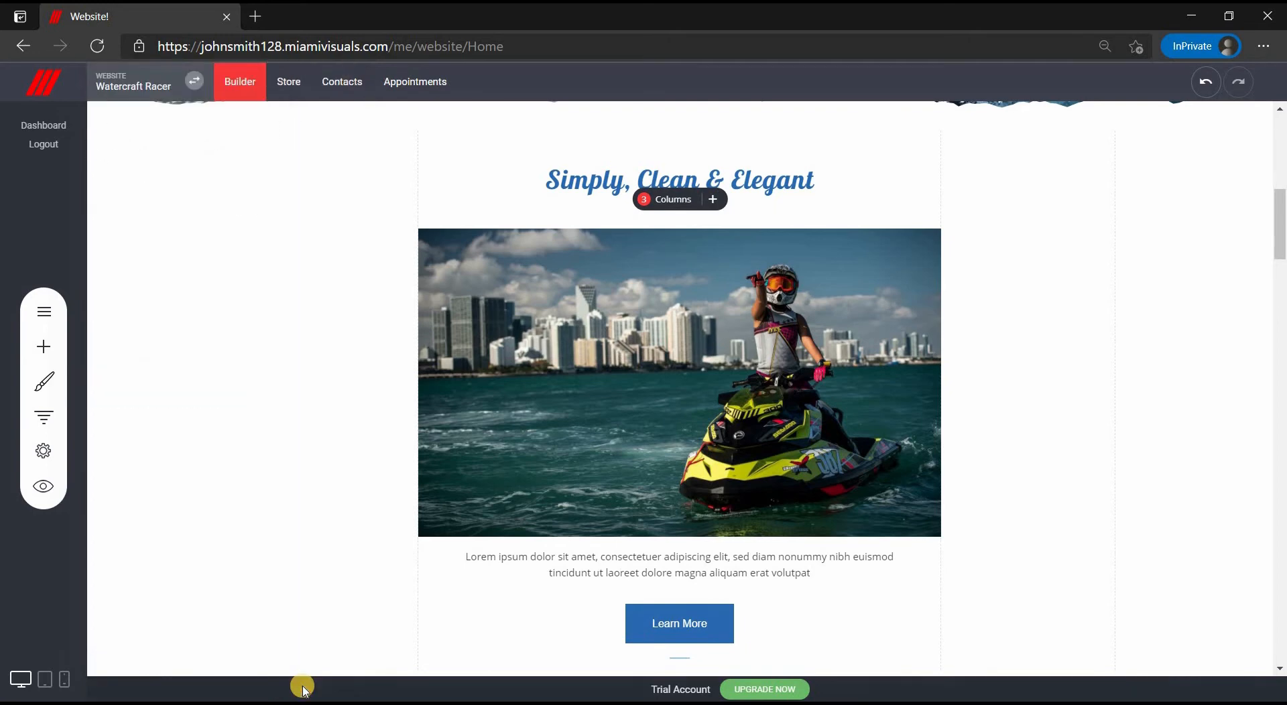
Step: Preview the Furniture funnel template's landing page in mobile view, then close the preview and the template gallery
click(44, 419)
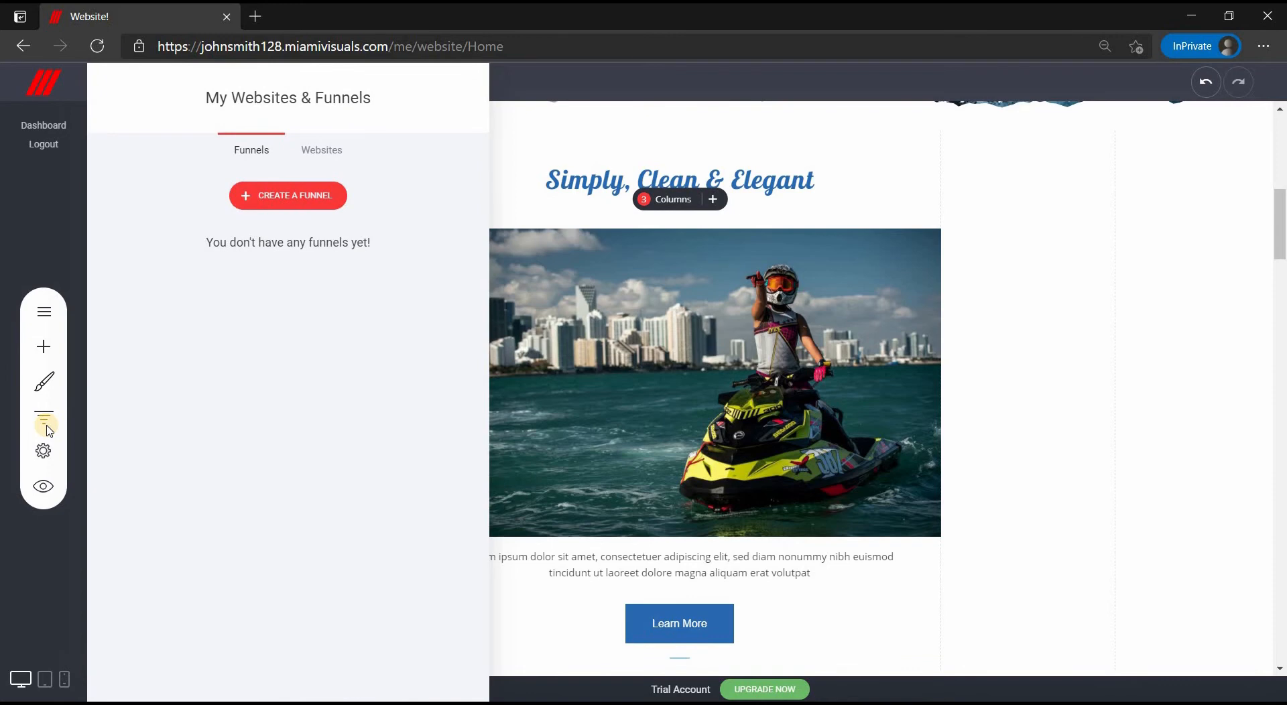
click(266, 203)
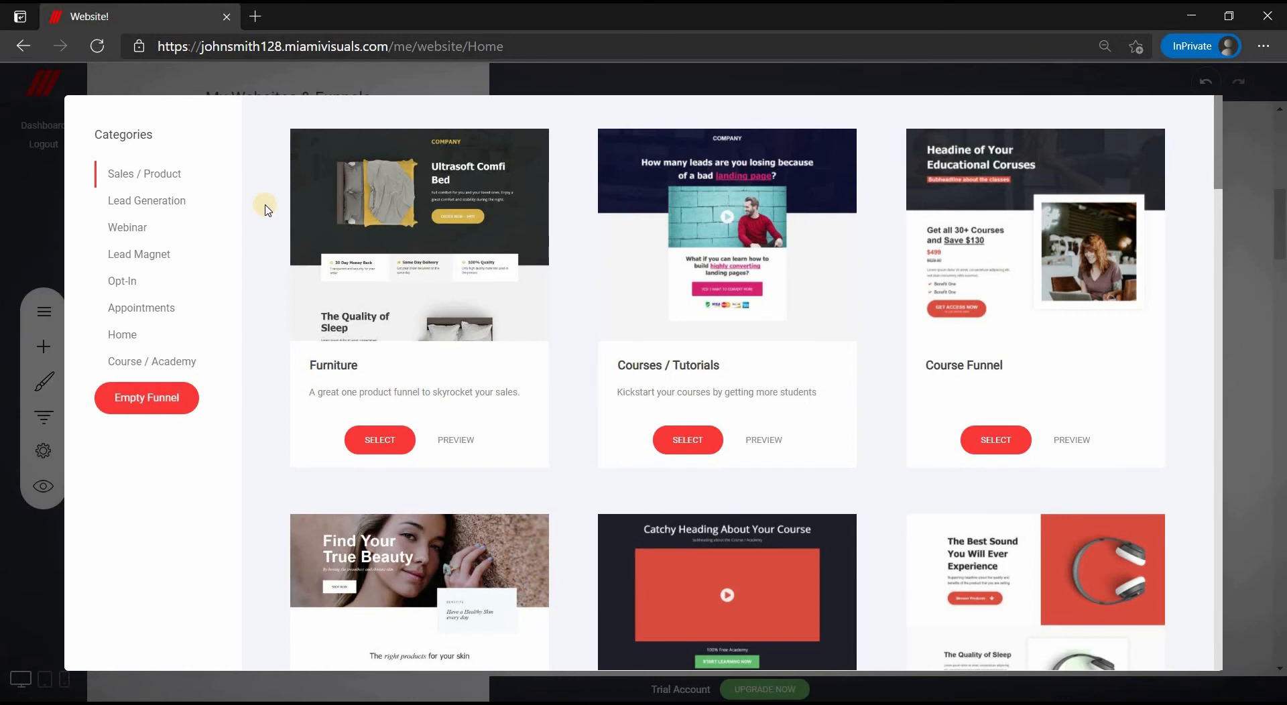
click(445, 441)
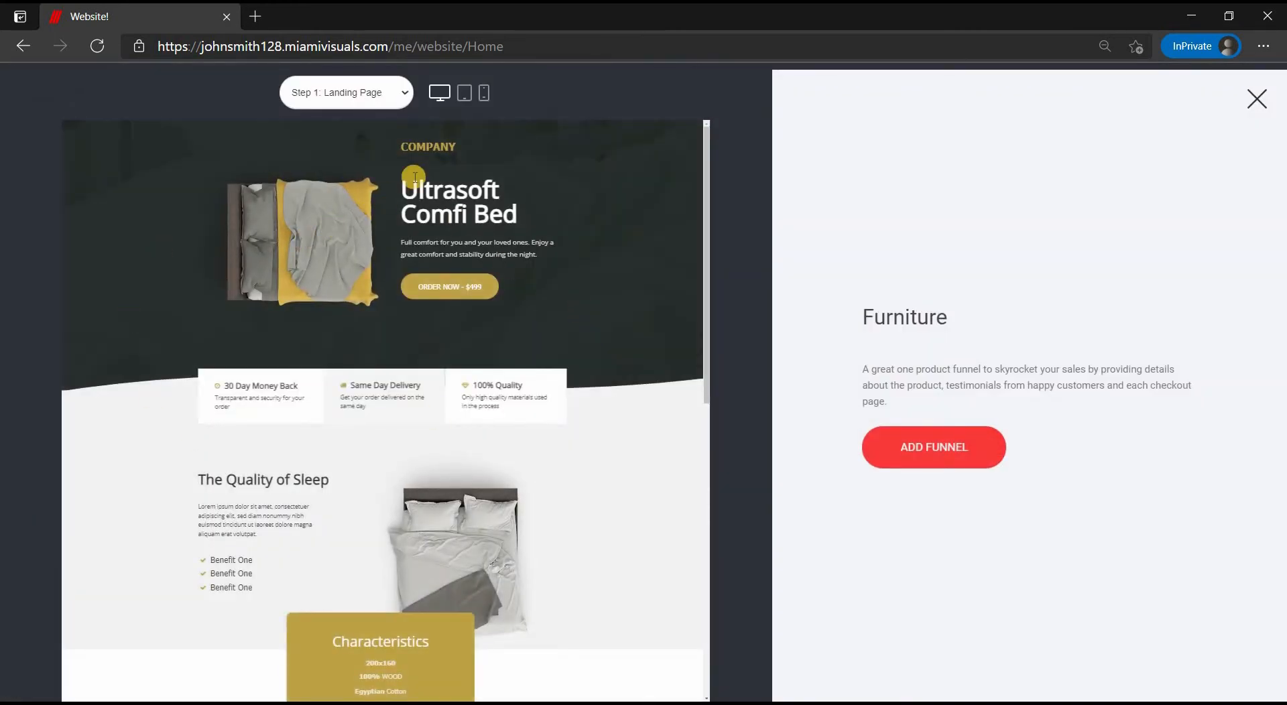
click(485, 102)
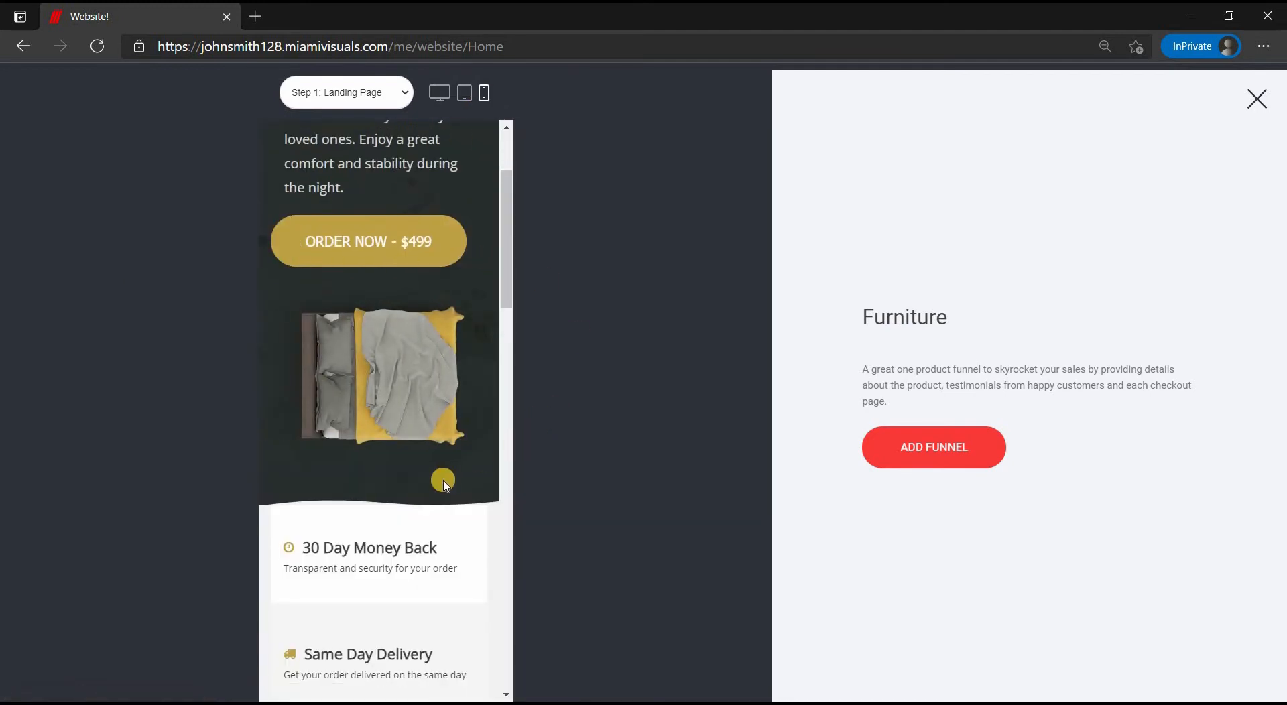
scroll(444, 484, up, 2)
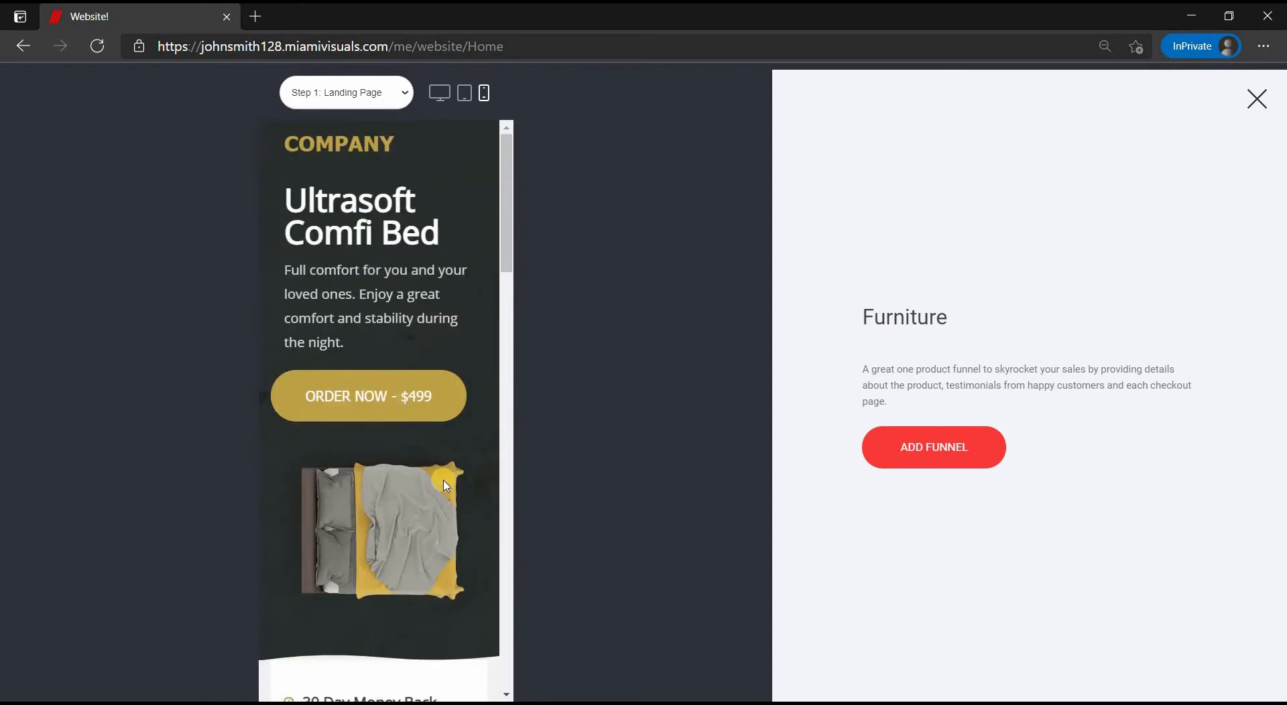
click(1256, 99)
click(1255, 127)
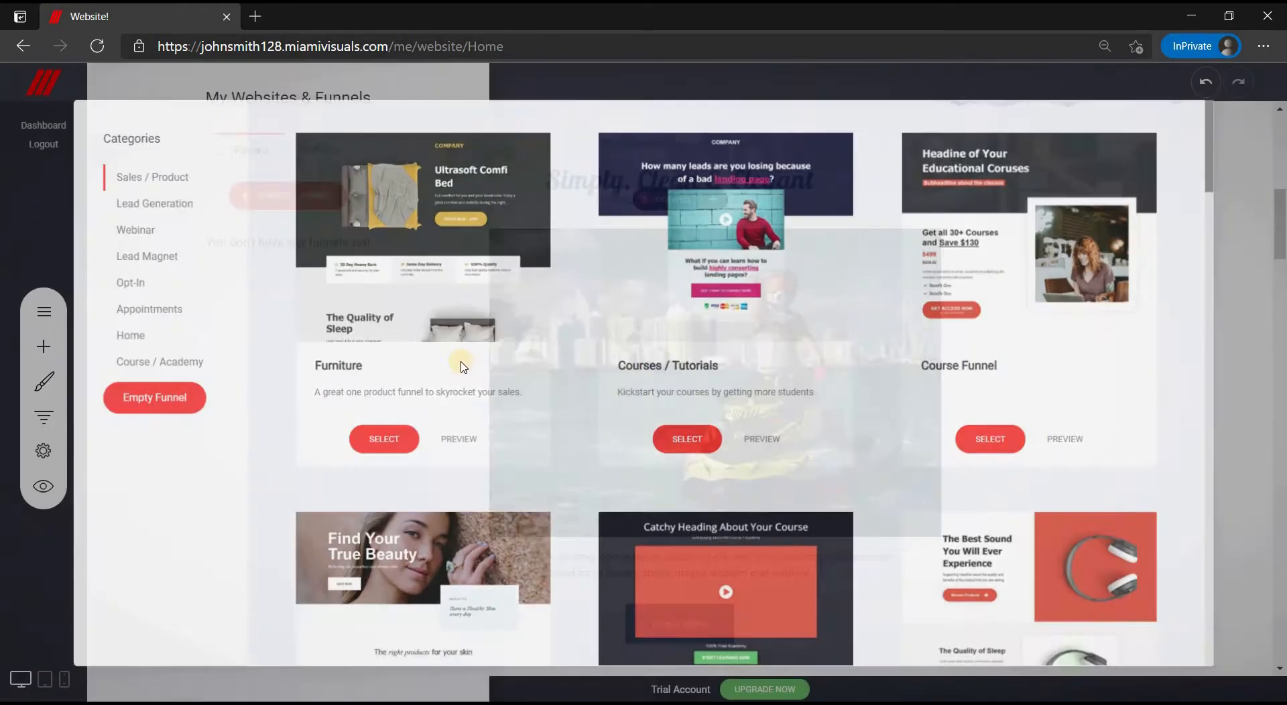
Step: Upload 87_Logo_MiamiVisuals_Blue in the general website settings and set it as the favicon
click(42, 450)
click(42, 450)
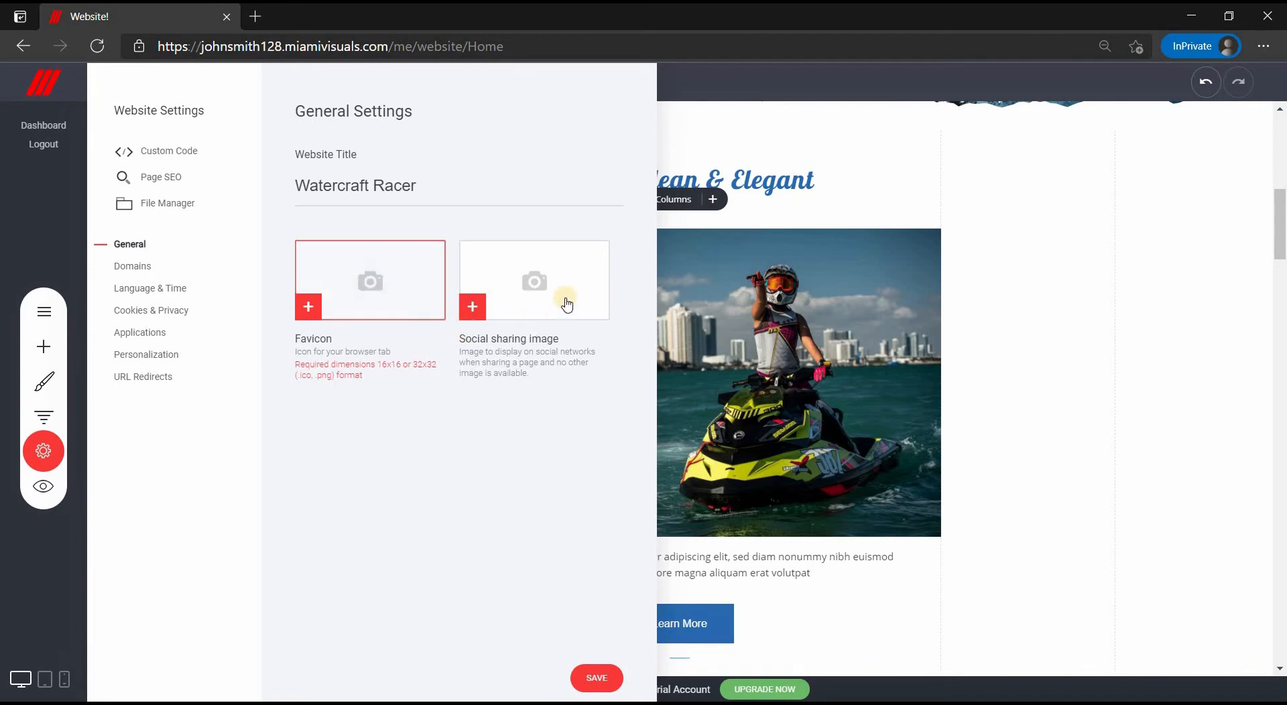
click(323, 312)
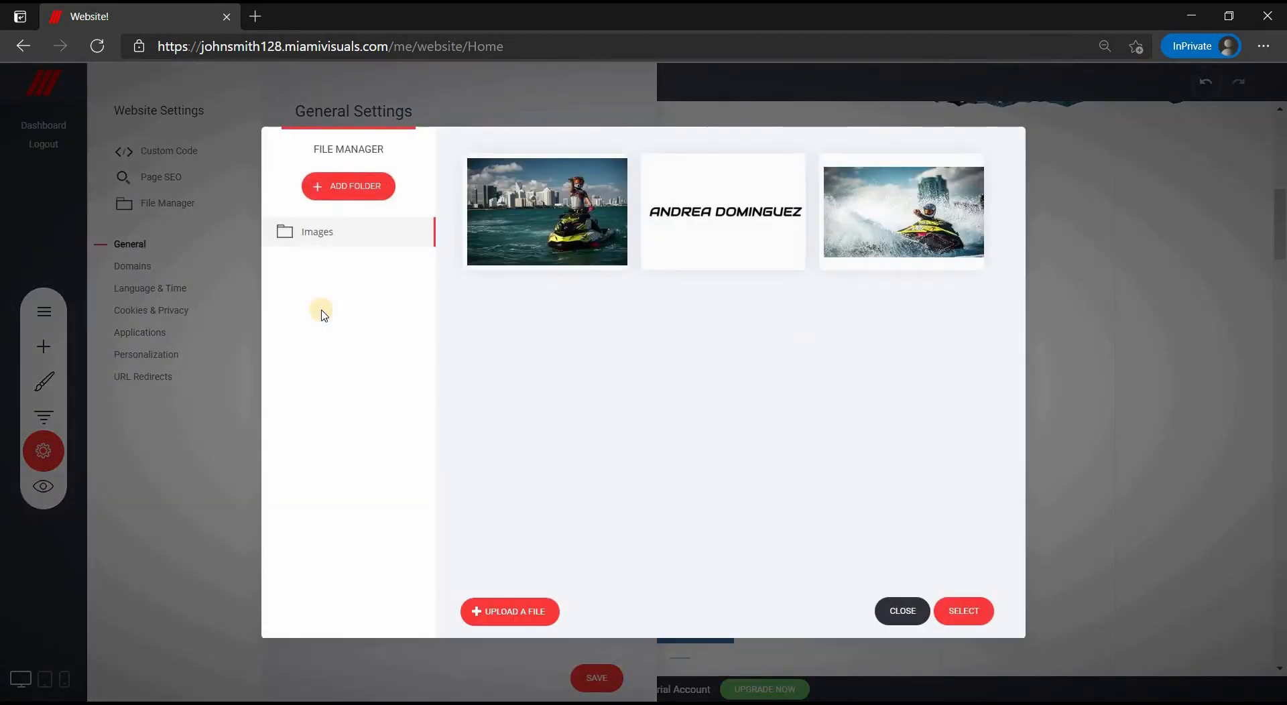
click(501, 611)
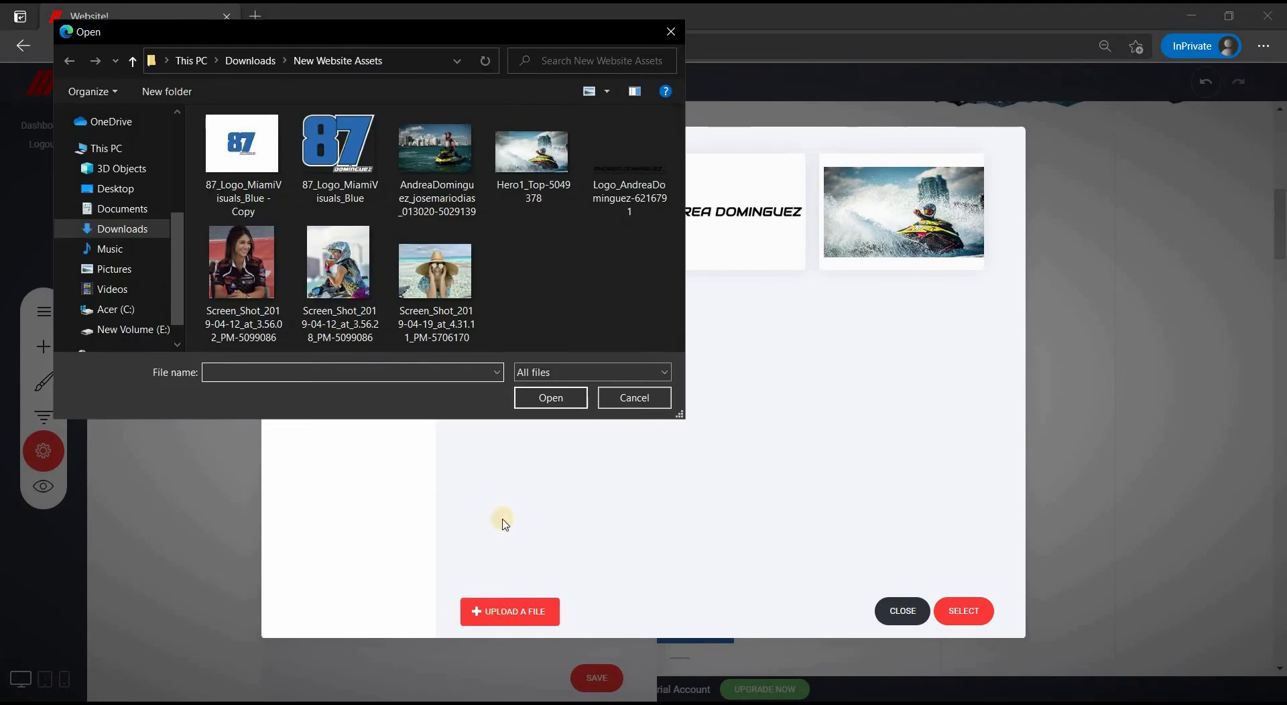
click(340, 144)
click(546, 397)
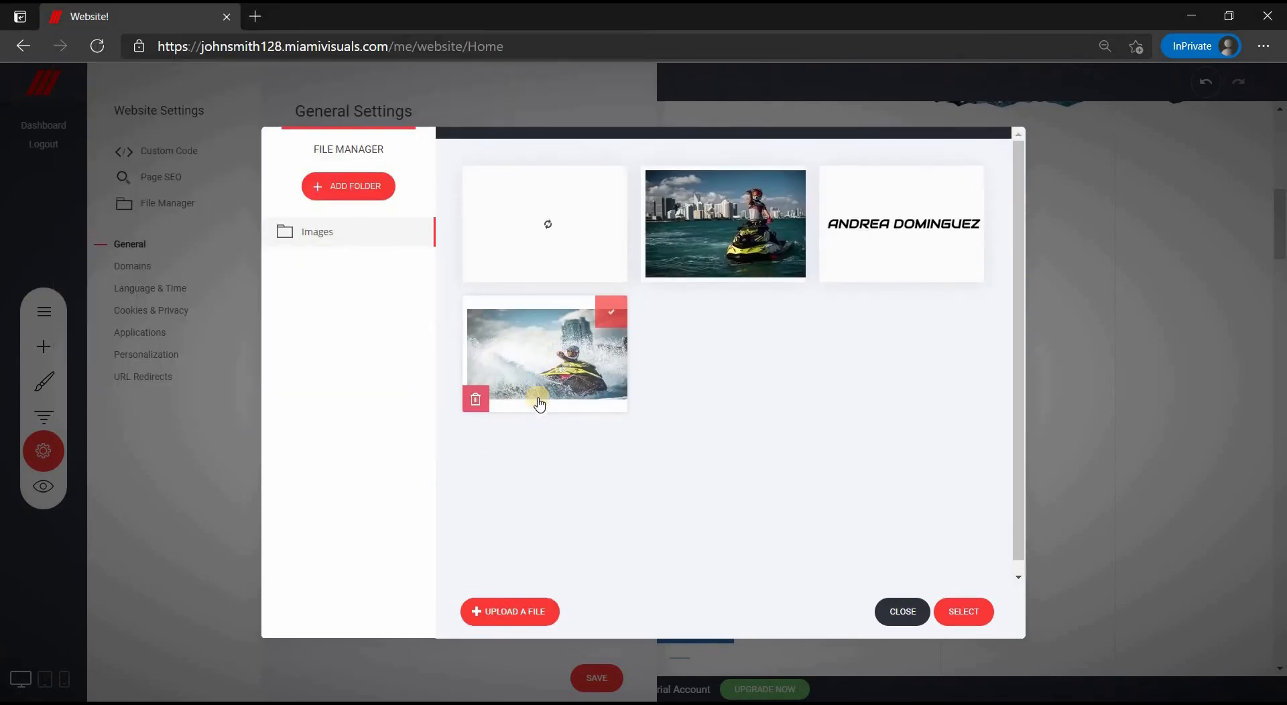
click(546, 232)
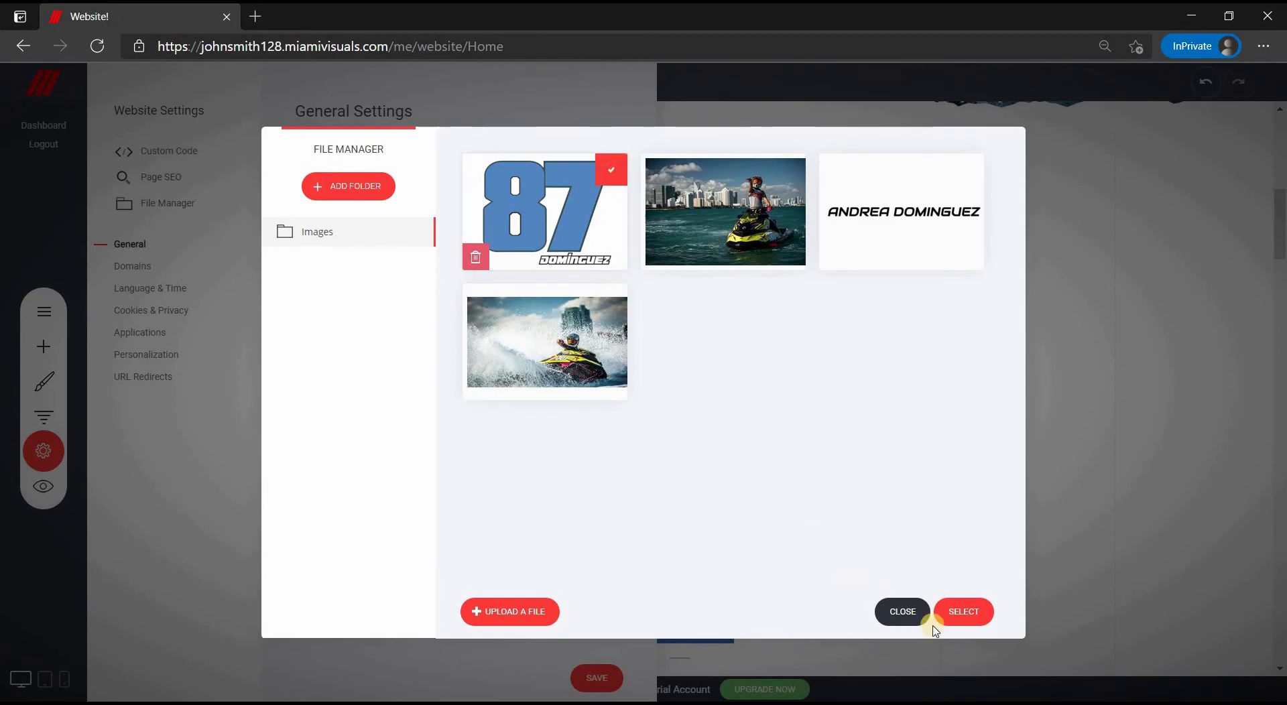
click(983, 610)
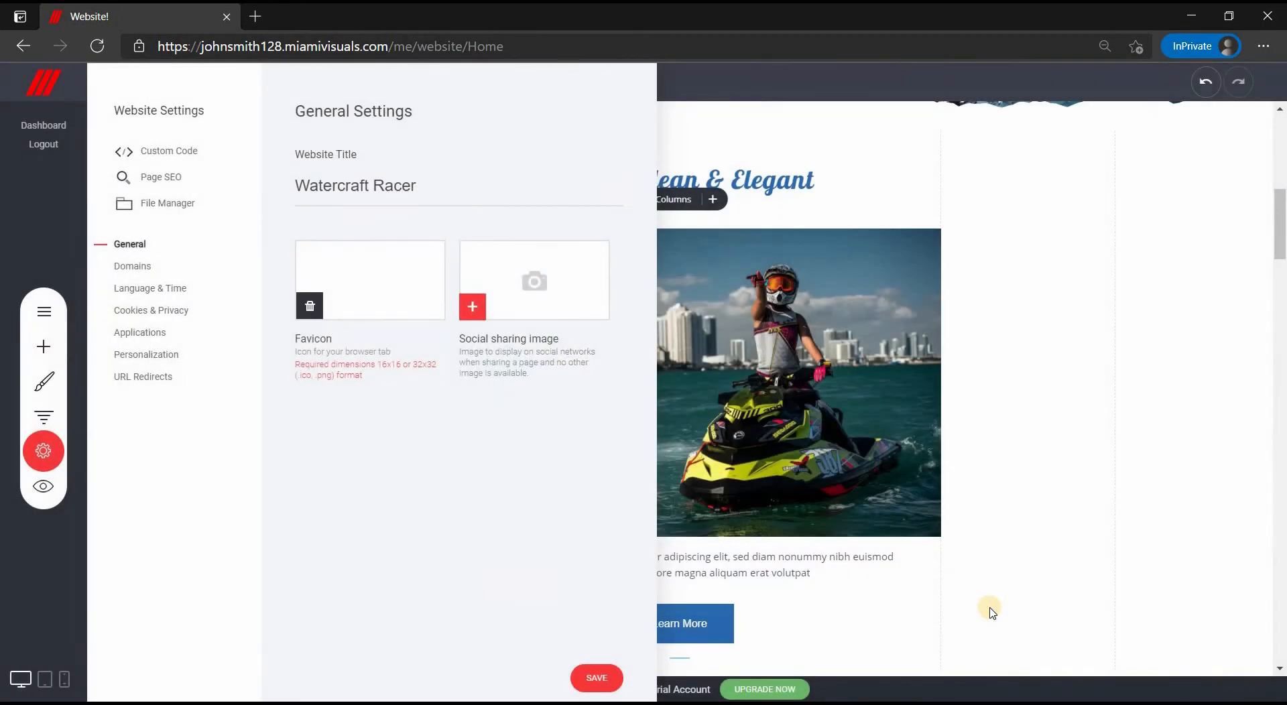
Step: Upload 87_Logo_MiamiVisuals_Blue - Copy, set it as the social sharing image and save the general settings
click(540, 322)
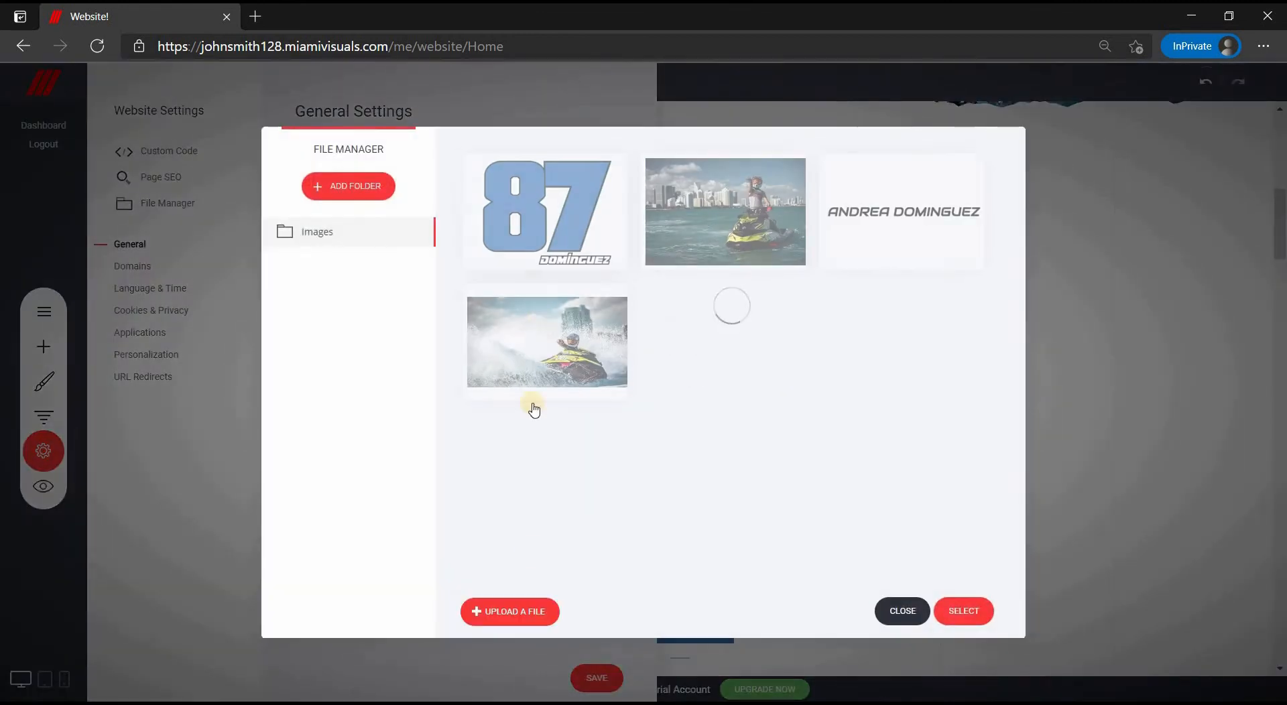
click(533, 612)
click(273, 158)
click(536, 397)
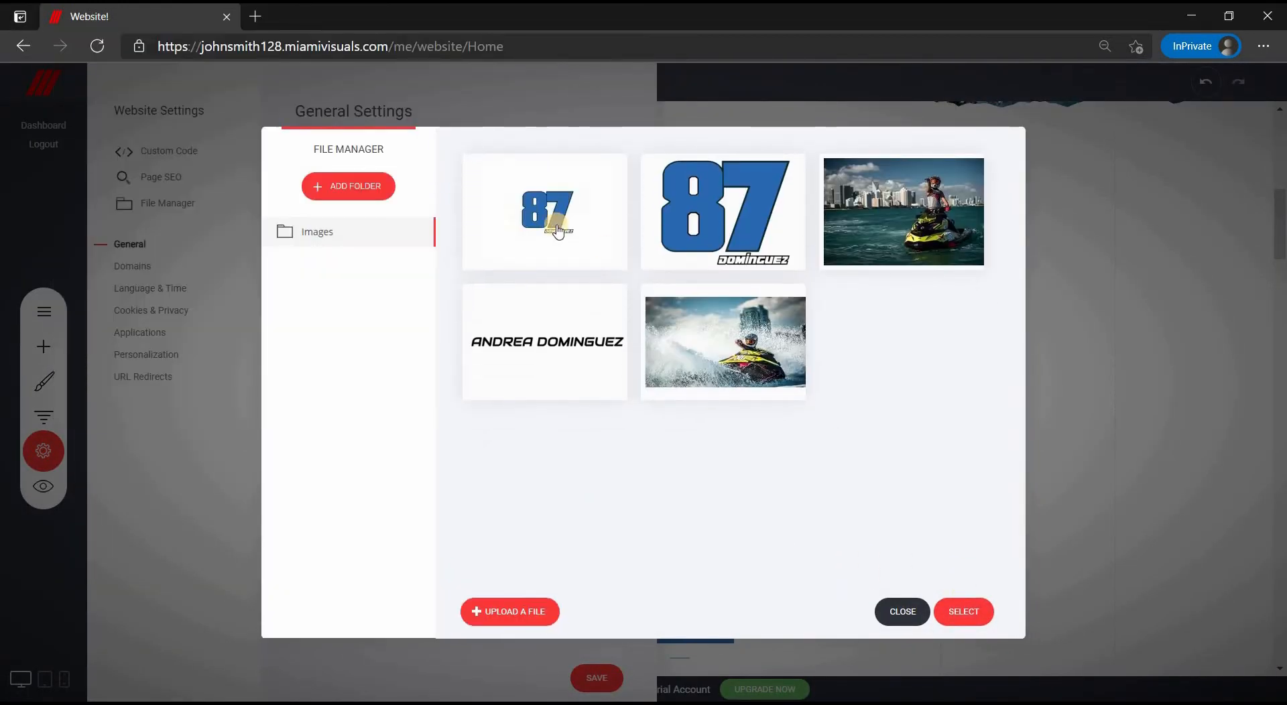
click(964, 609)
click(596, 678)
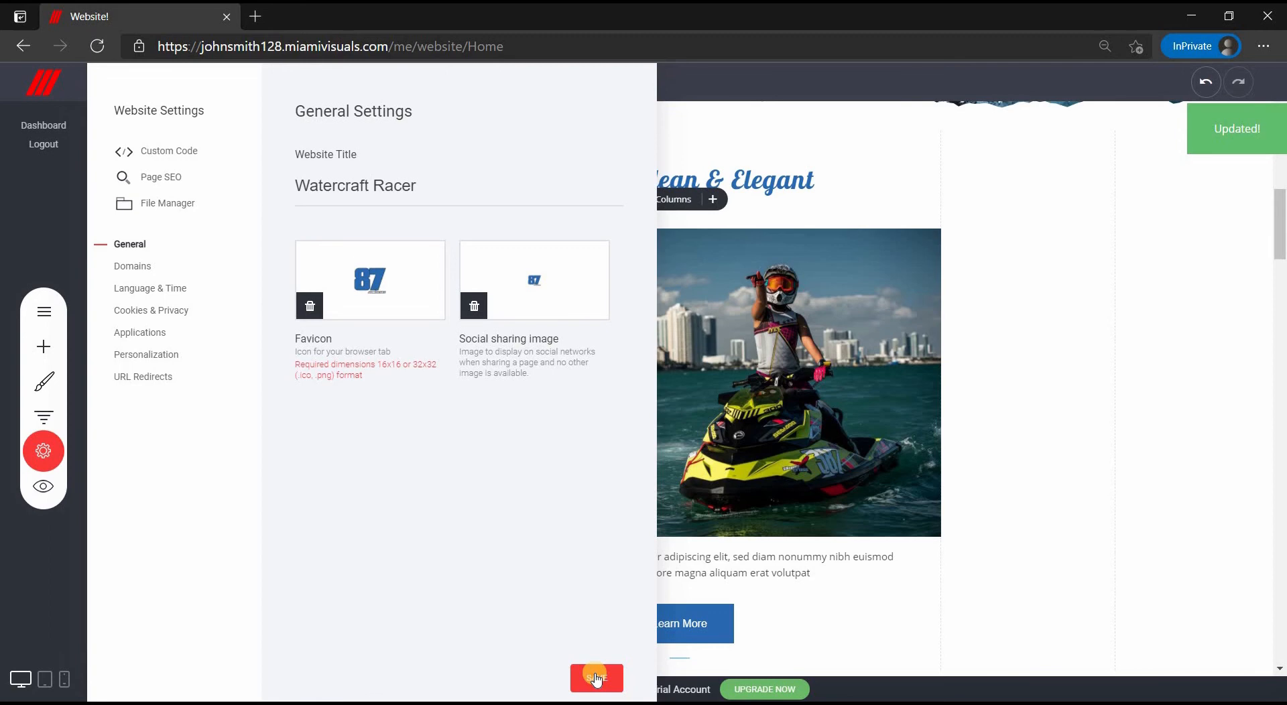
Step: View the global custom head markup and close the code editor
click(194, 164)
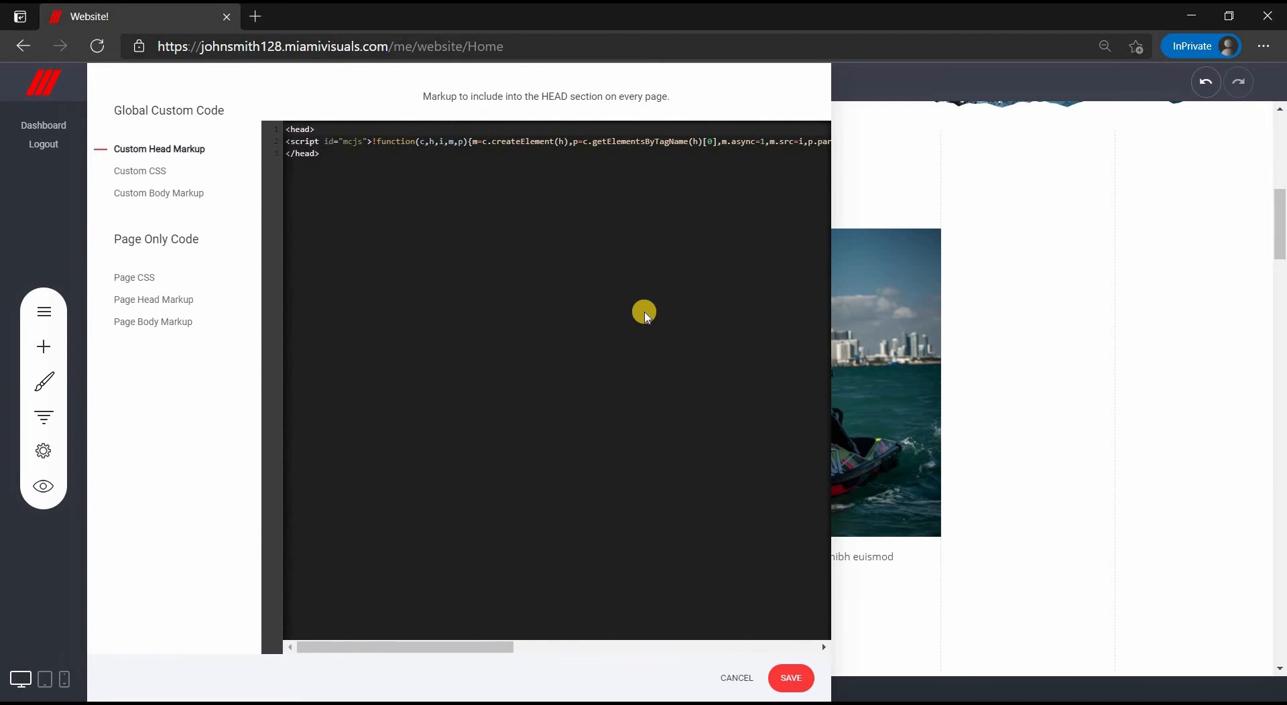
click(1096, 359)
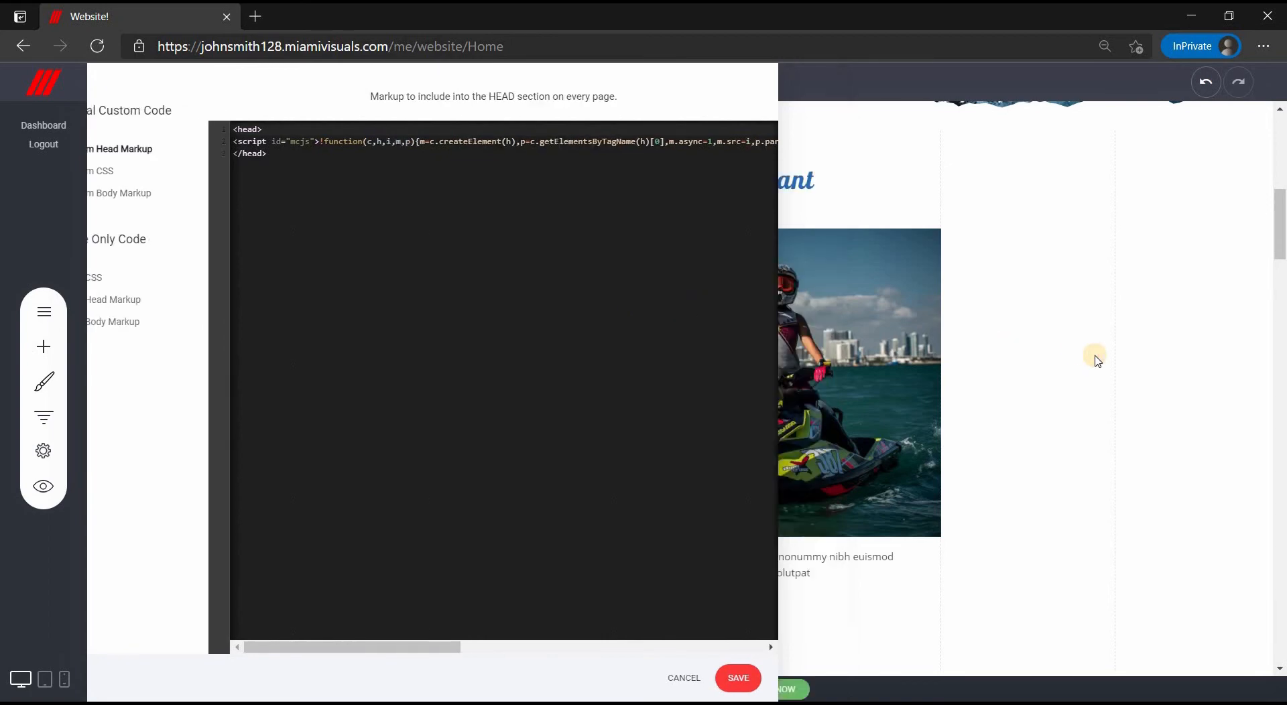
Step: Set the Home page's SEO title to "Watercraft Racer" and enter a meta description starting with "Watercraft Racer -"
click(43, 450)
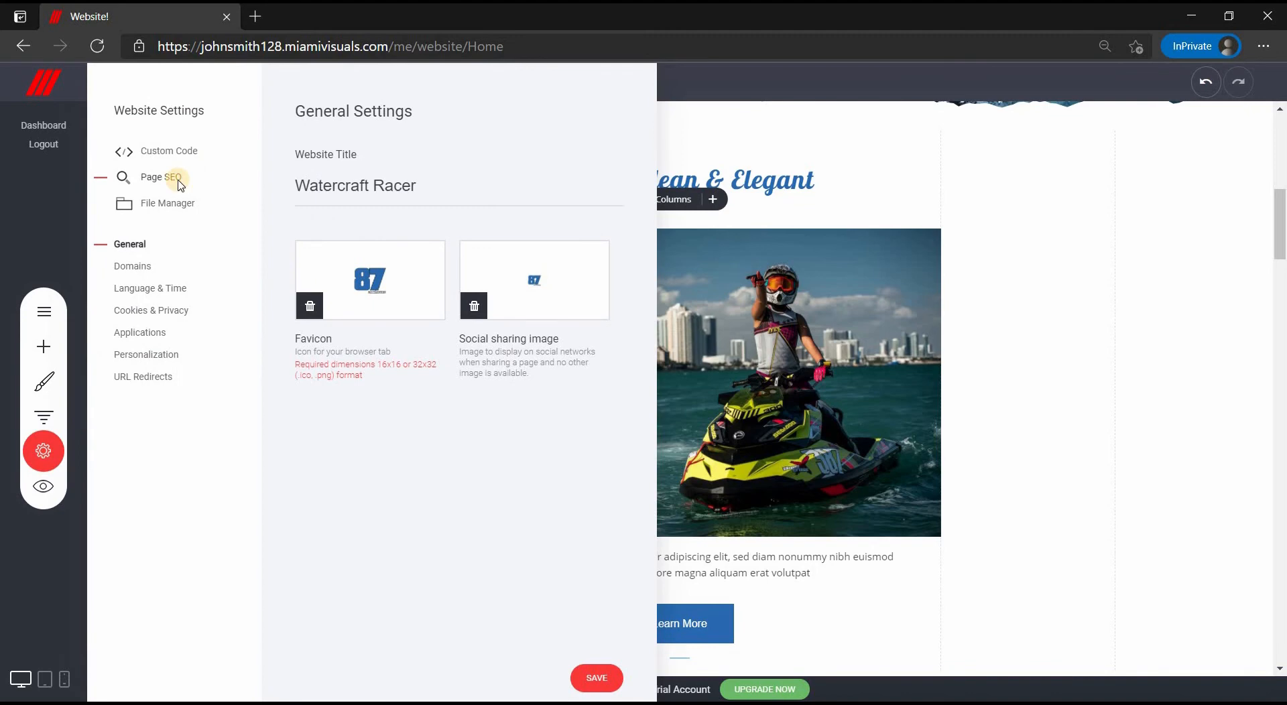
click(178, 181)
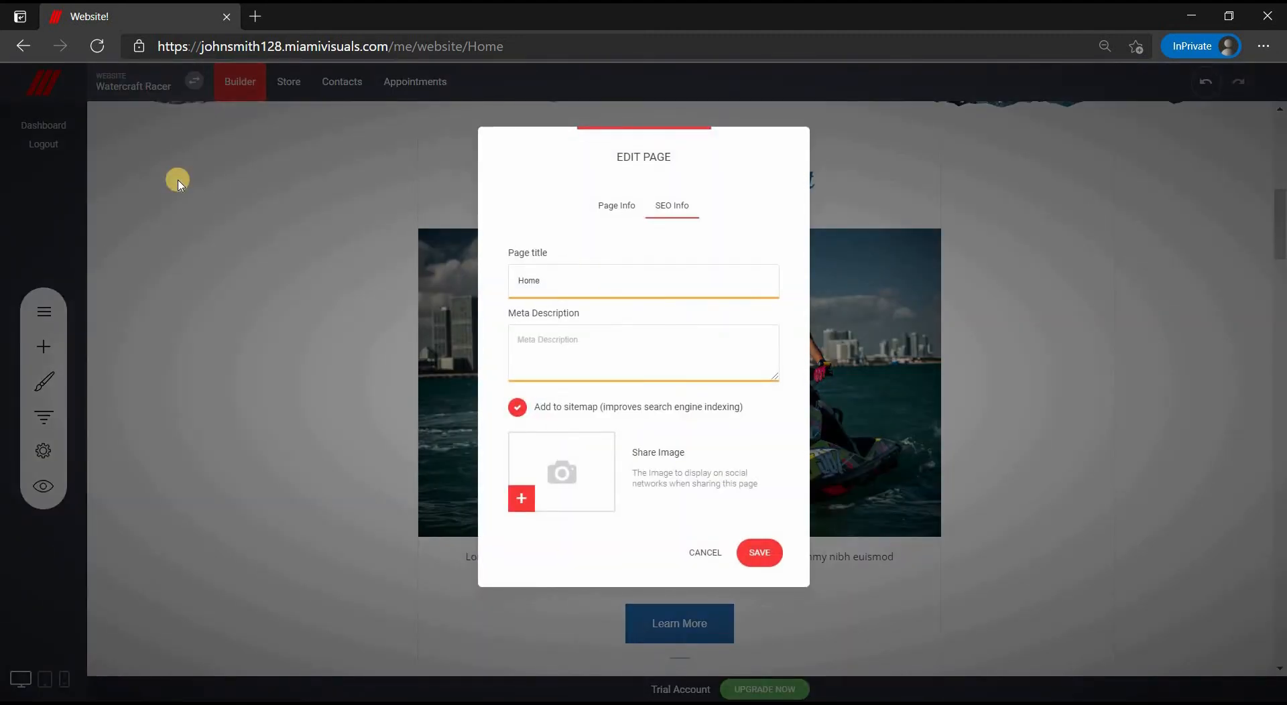
drag(540, 280, 473, 284)
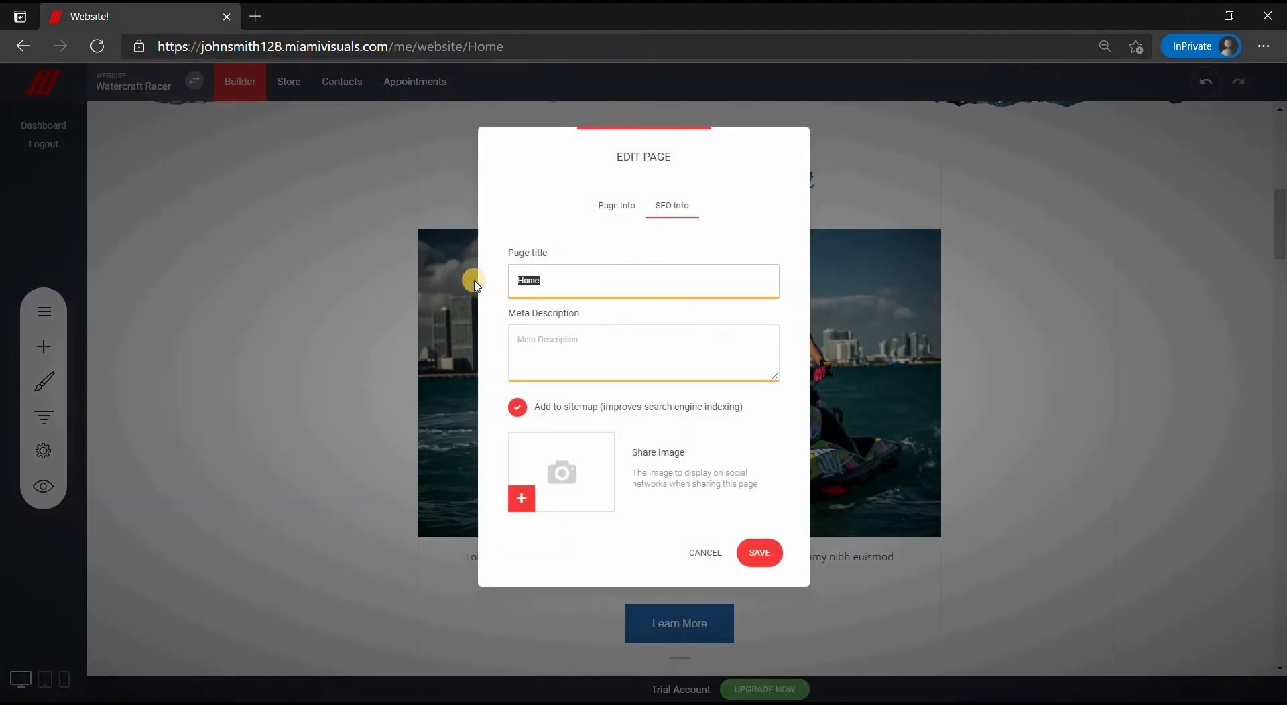
text(Watercraft Racer)
click(548, 339)
text(W)
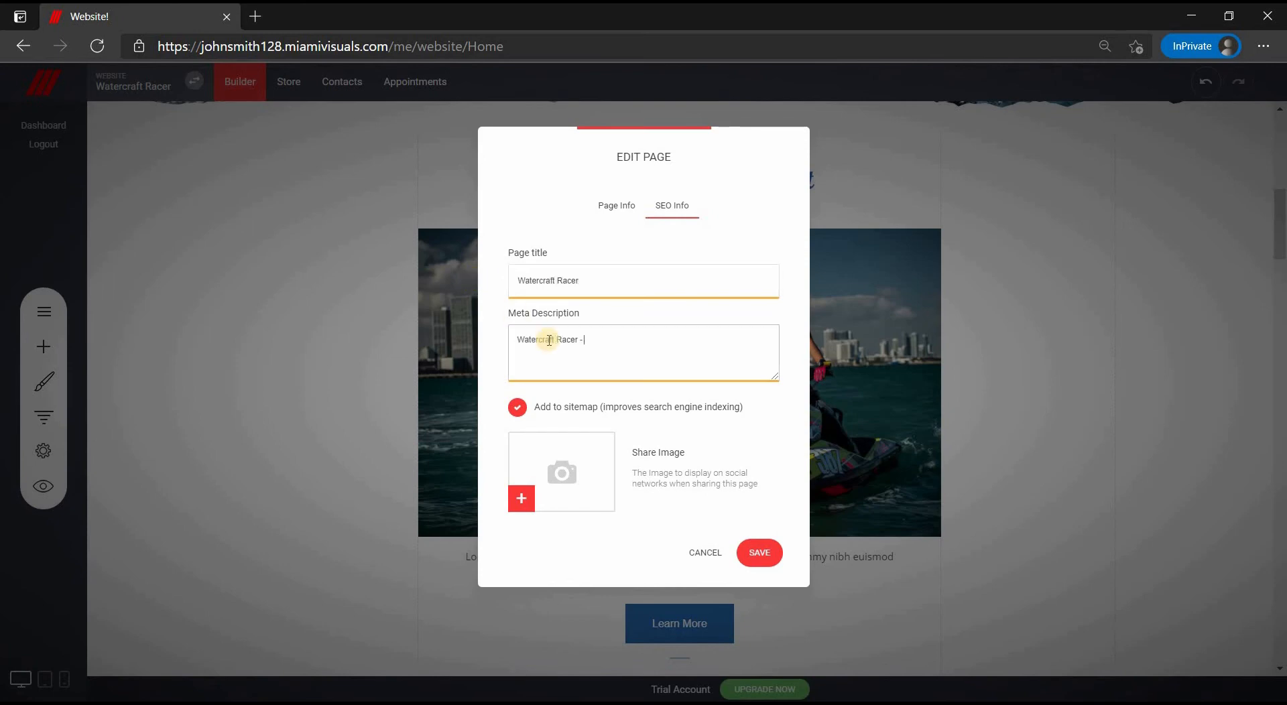
Step: Choose the small blue 87 logo as the Home page's share image and save the SEO info
click(523, 497)
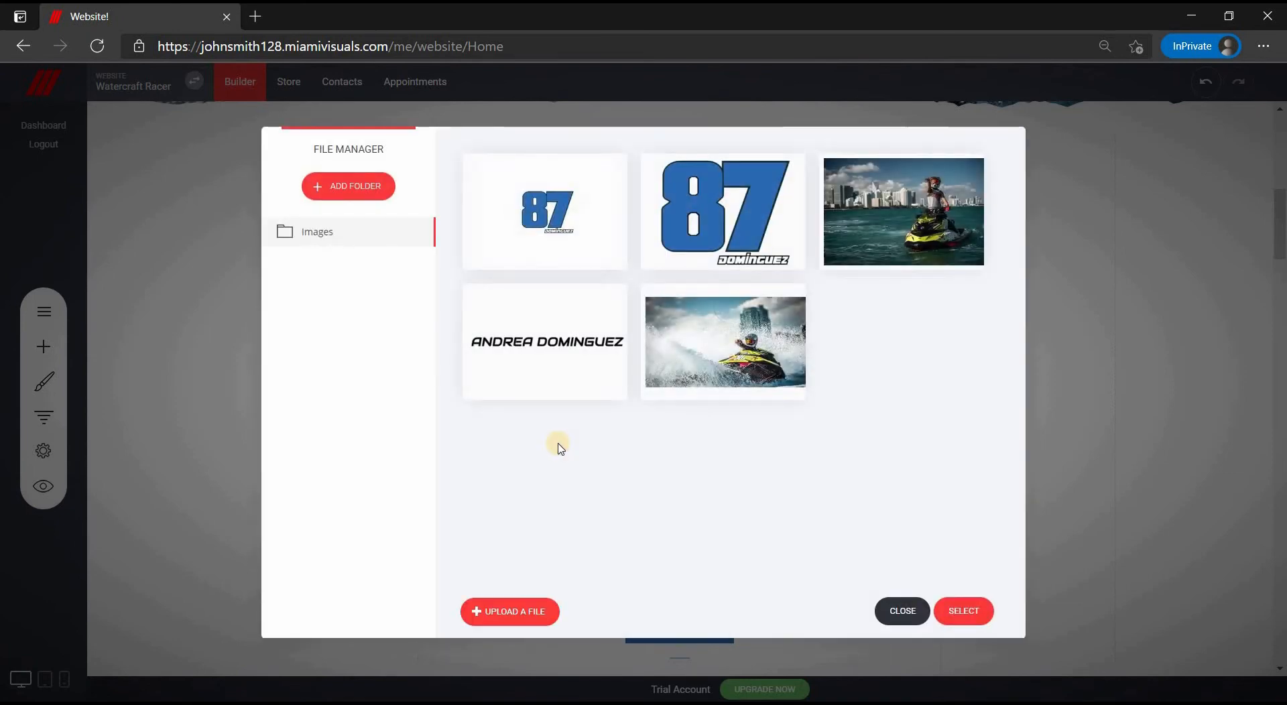
click(597, 239)
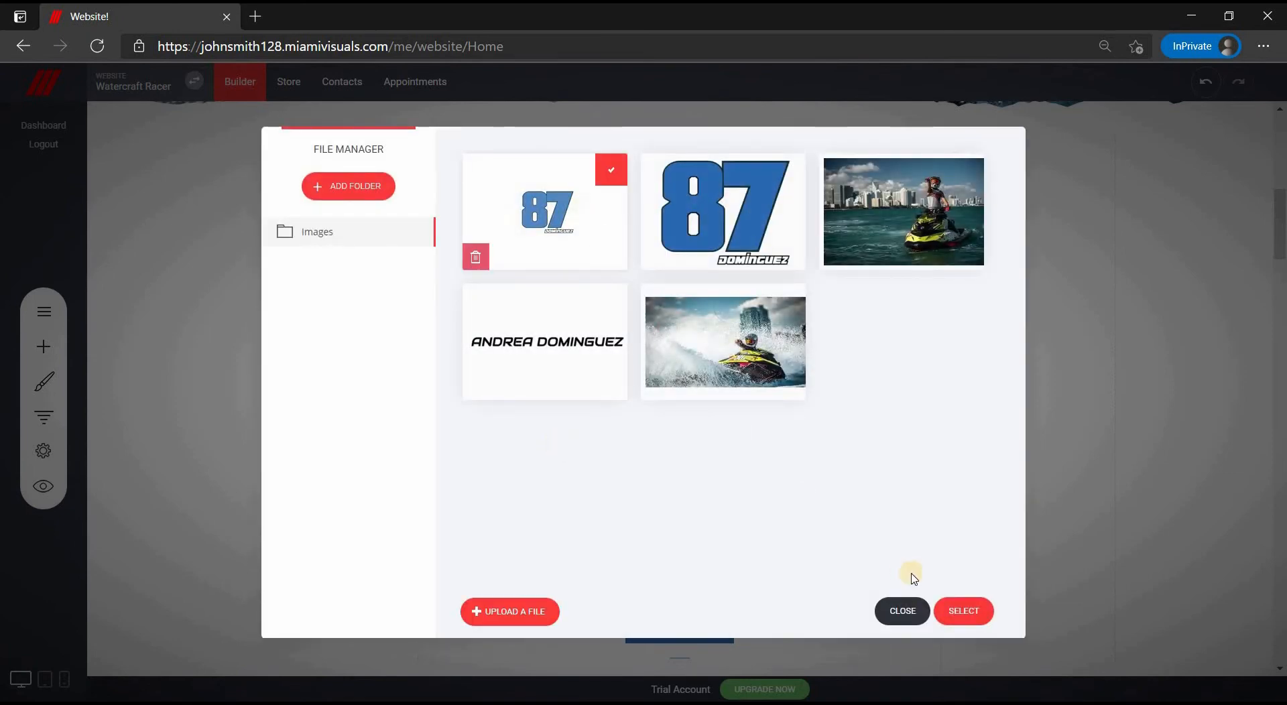
click(952, 609)
click(760, 556)
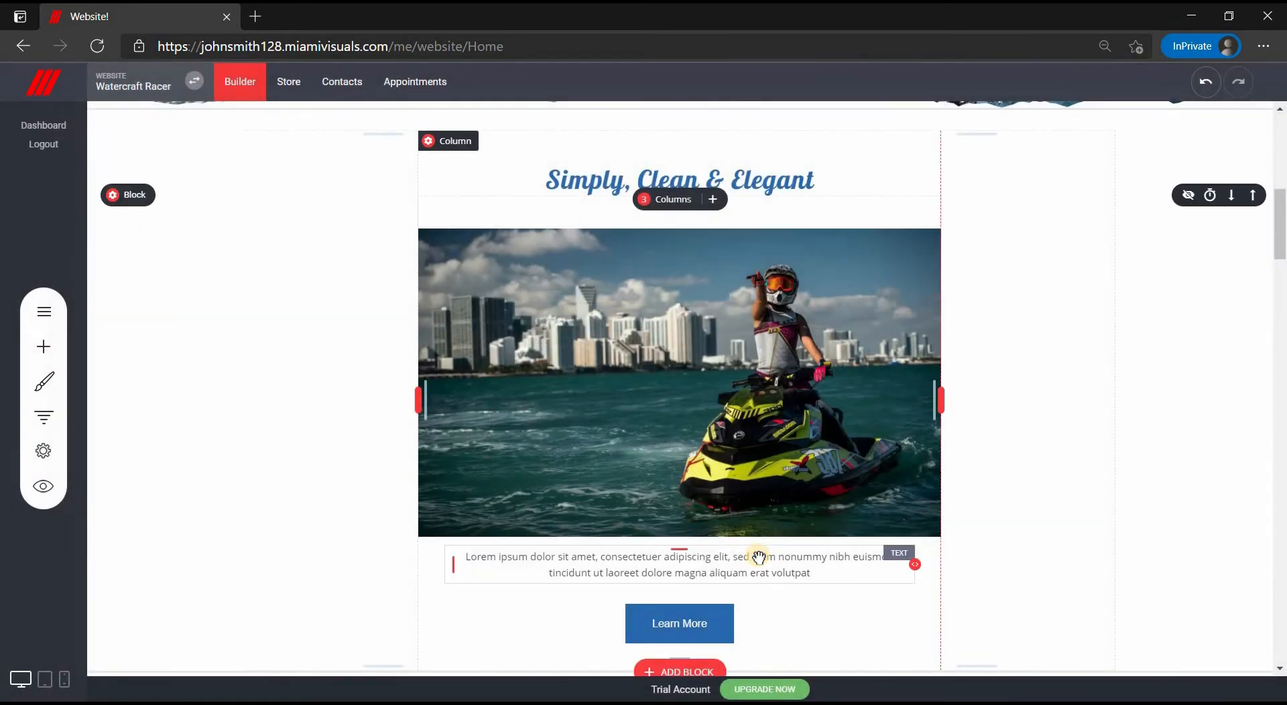
Step: Connect the existing domain watercraftracer.com as the website's custom domain
click(60, 457)
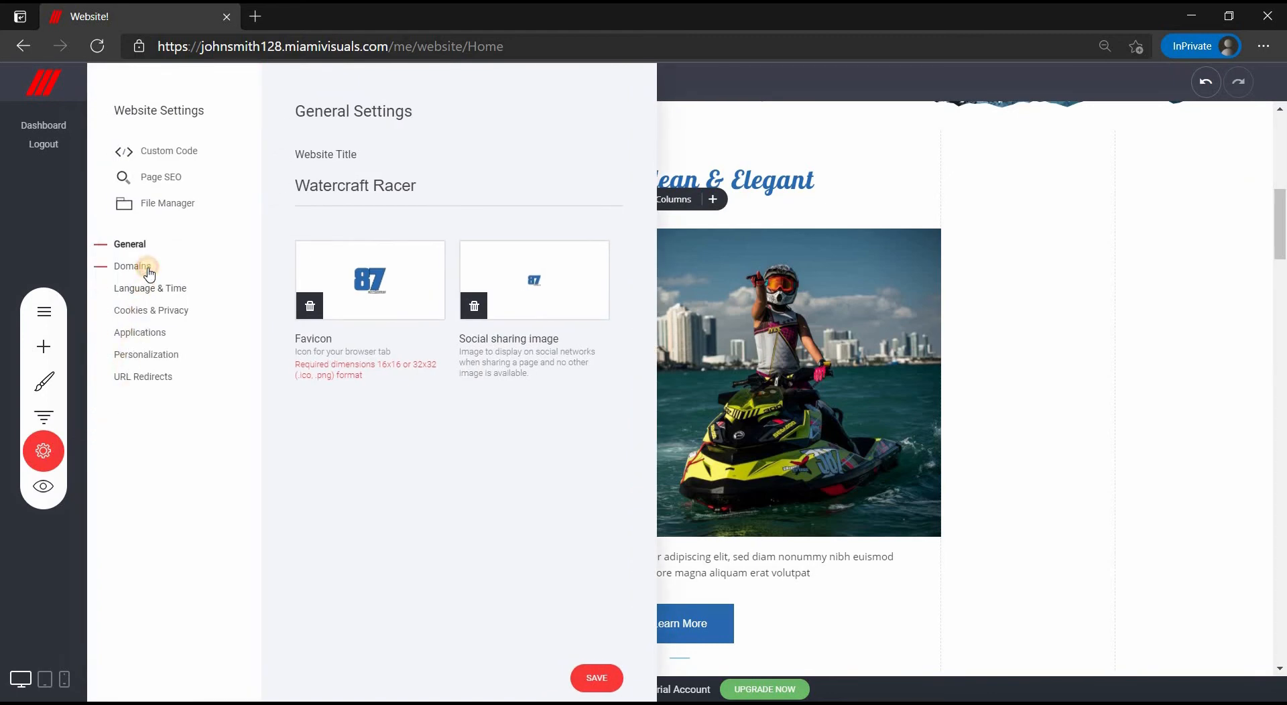
click(149, 274)
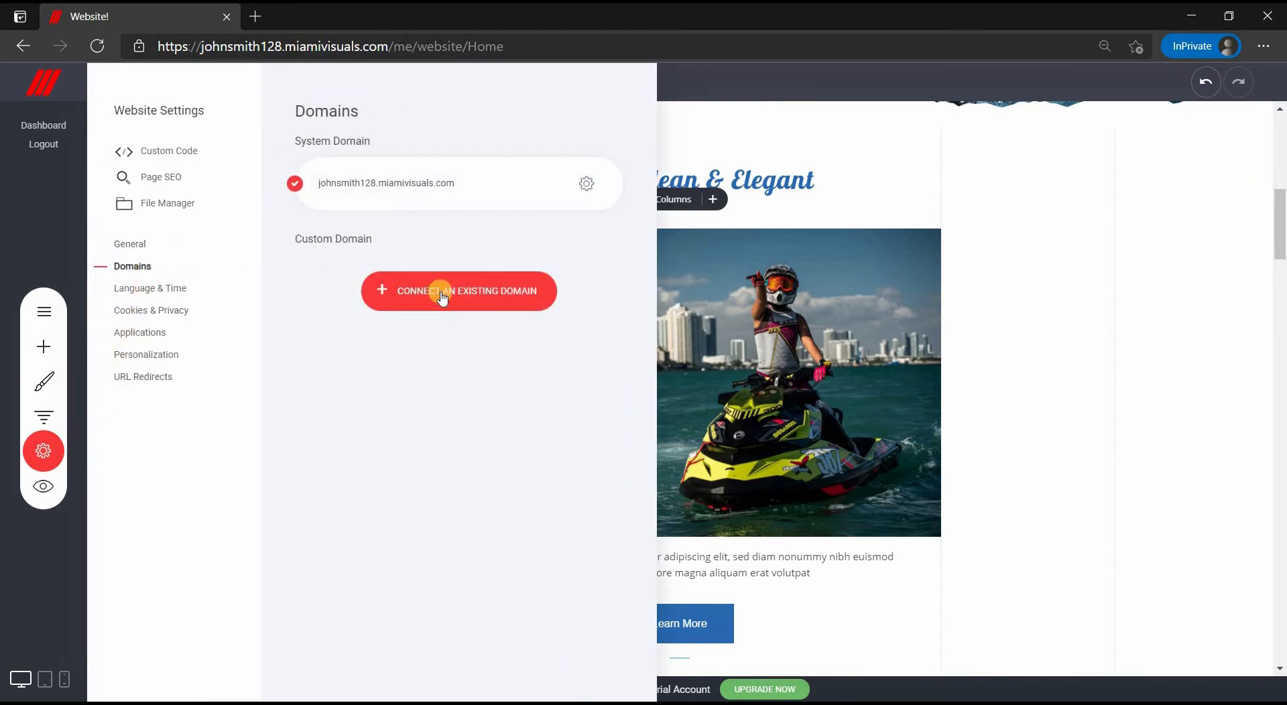
click(442, 298)
click(453, 339)
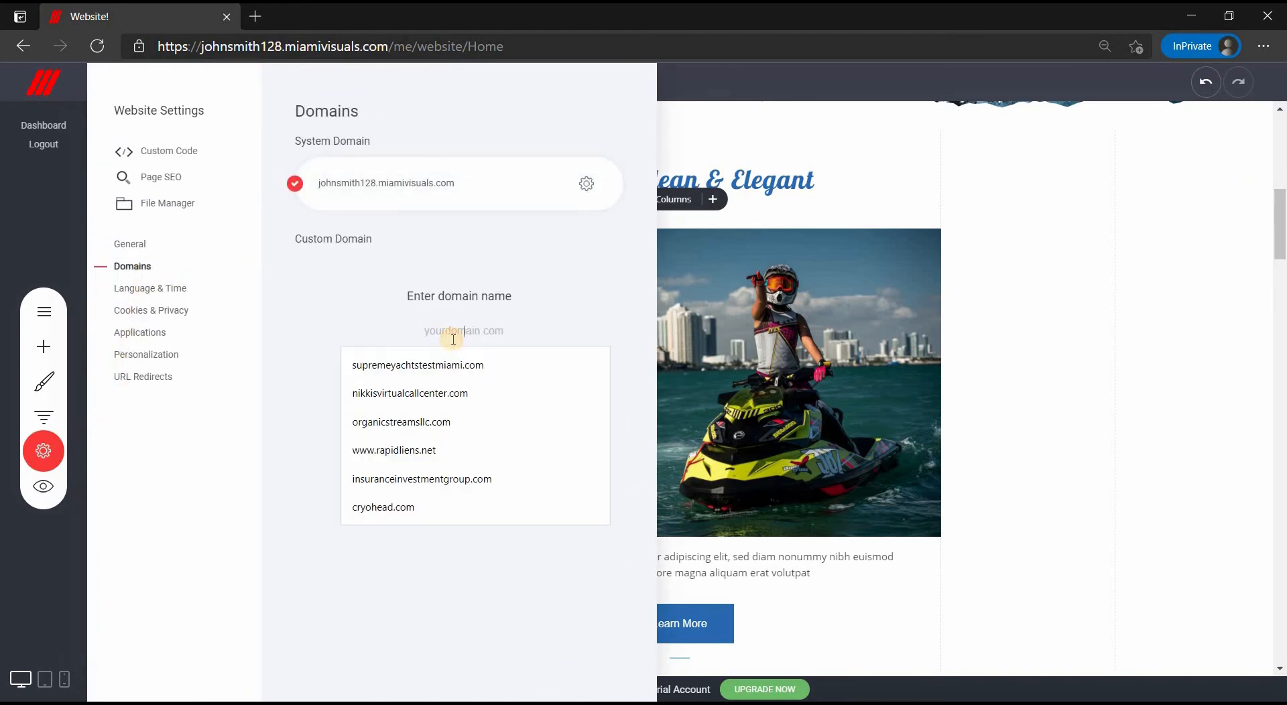
text(watercraftracer.com)
click(476, 399)
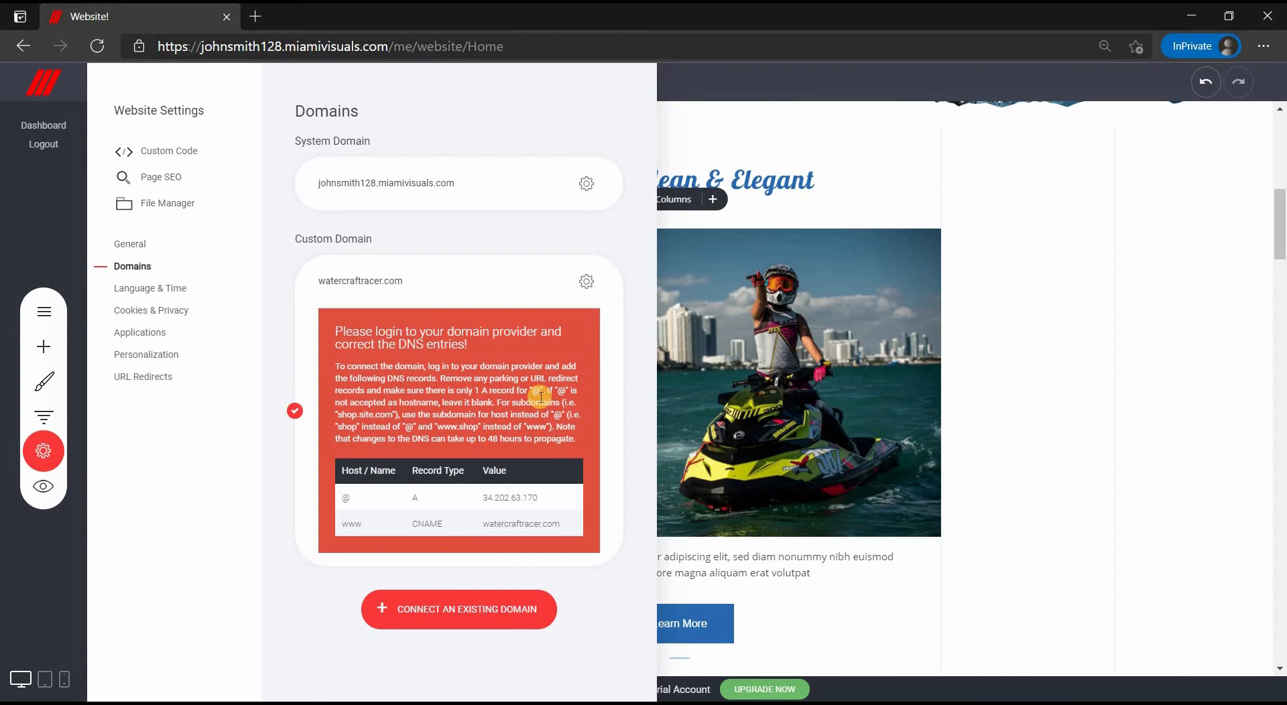
Step: Check the available website languages in the language and time settings and select English
click(189, 290)
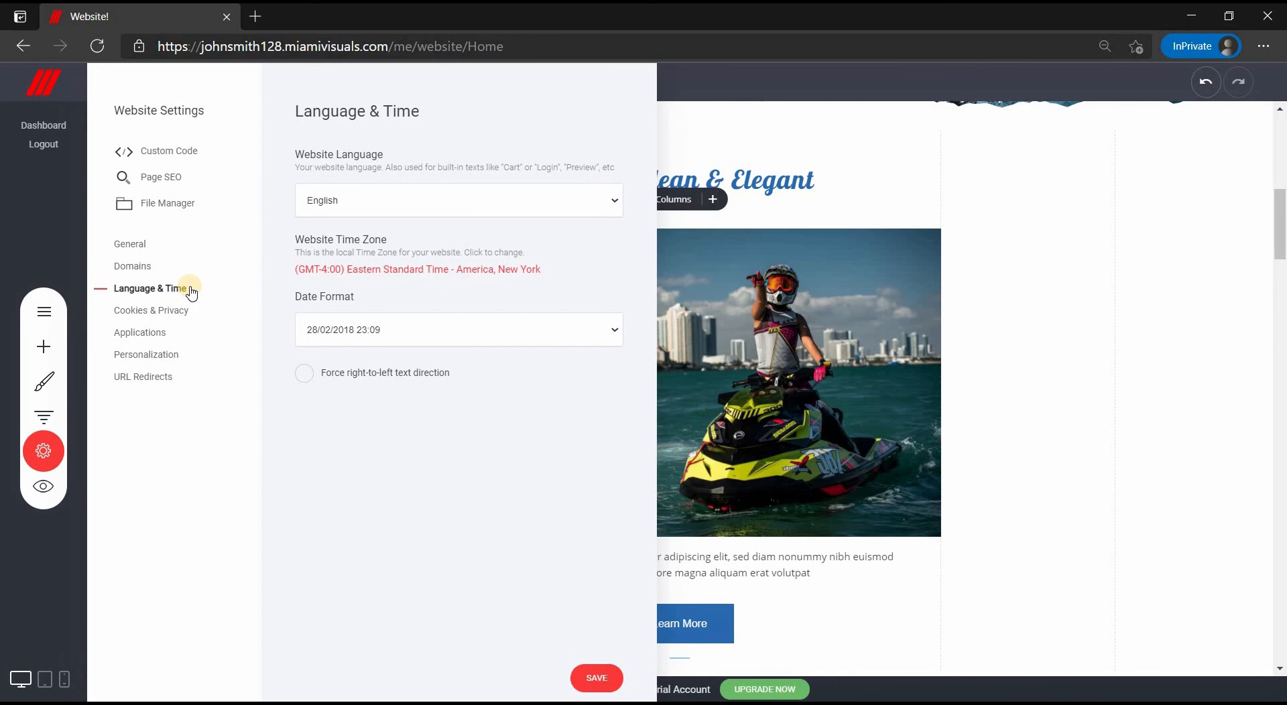
click(334, 207)
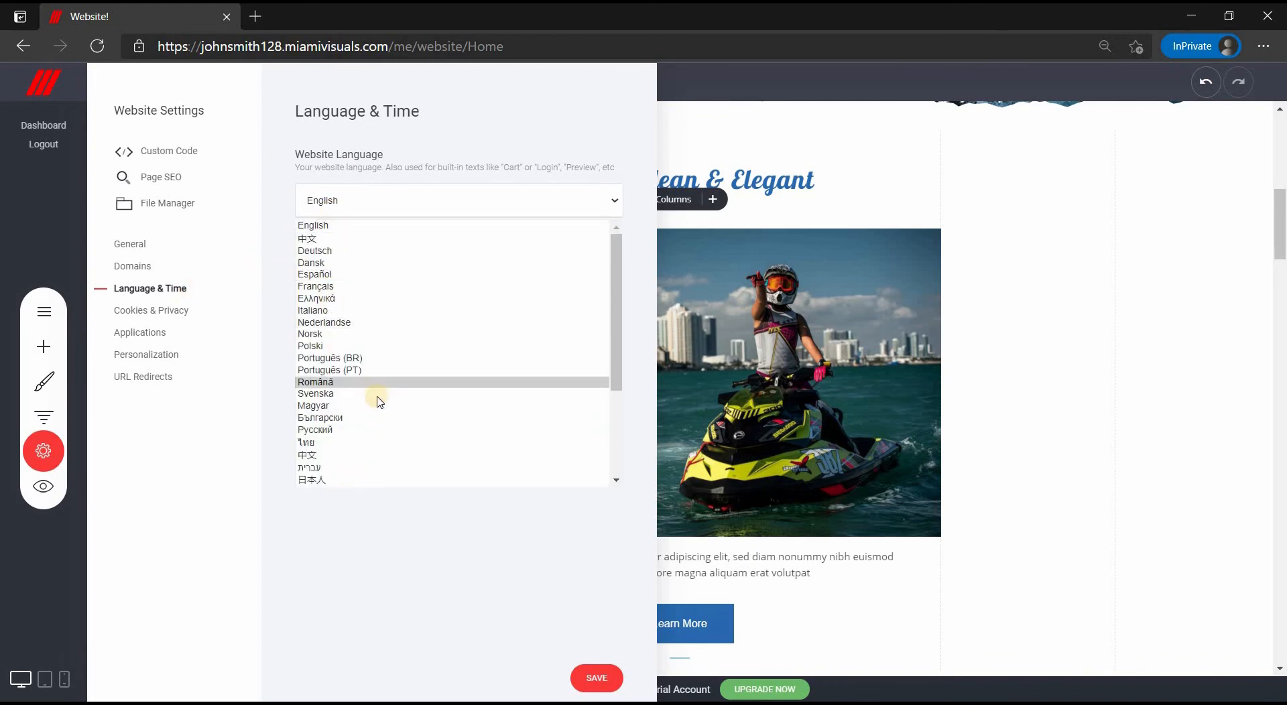
click(425, 225)
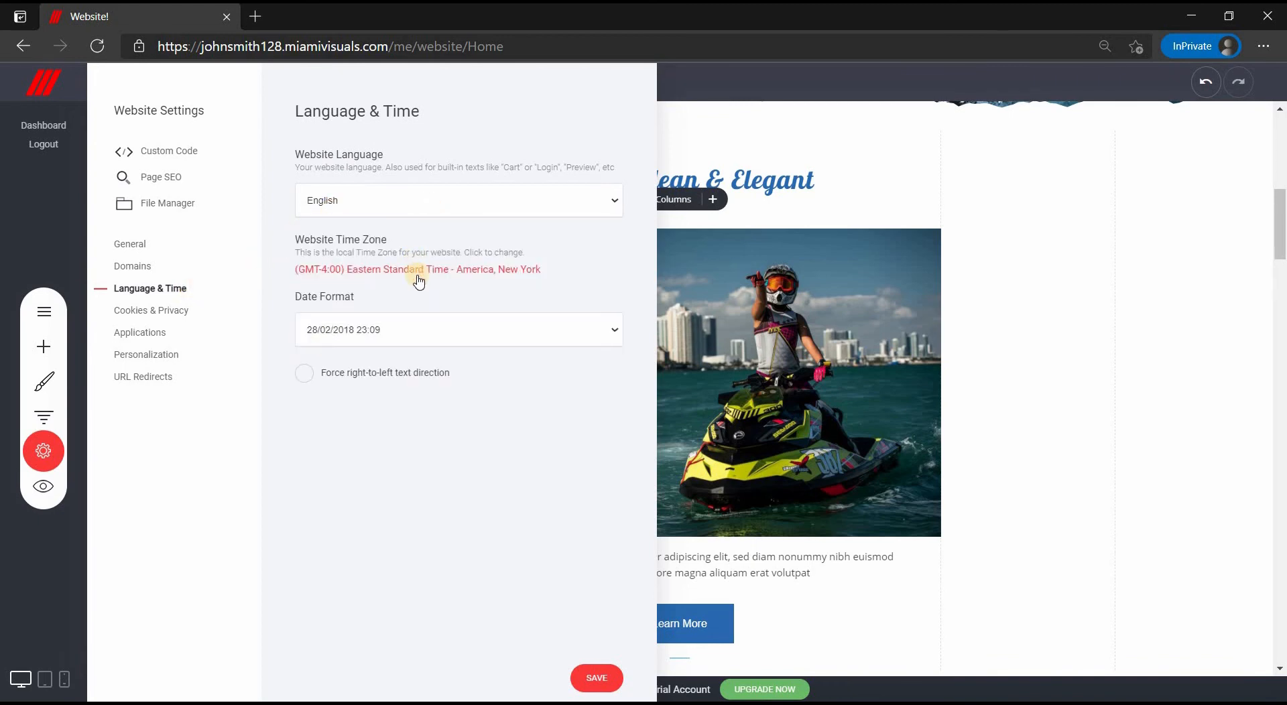
Step: Keep the website time zone at Eastern Standard Time - America, New York, set the date format to 02/28/2018 11:09 PM, and save
click(419, 271)
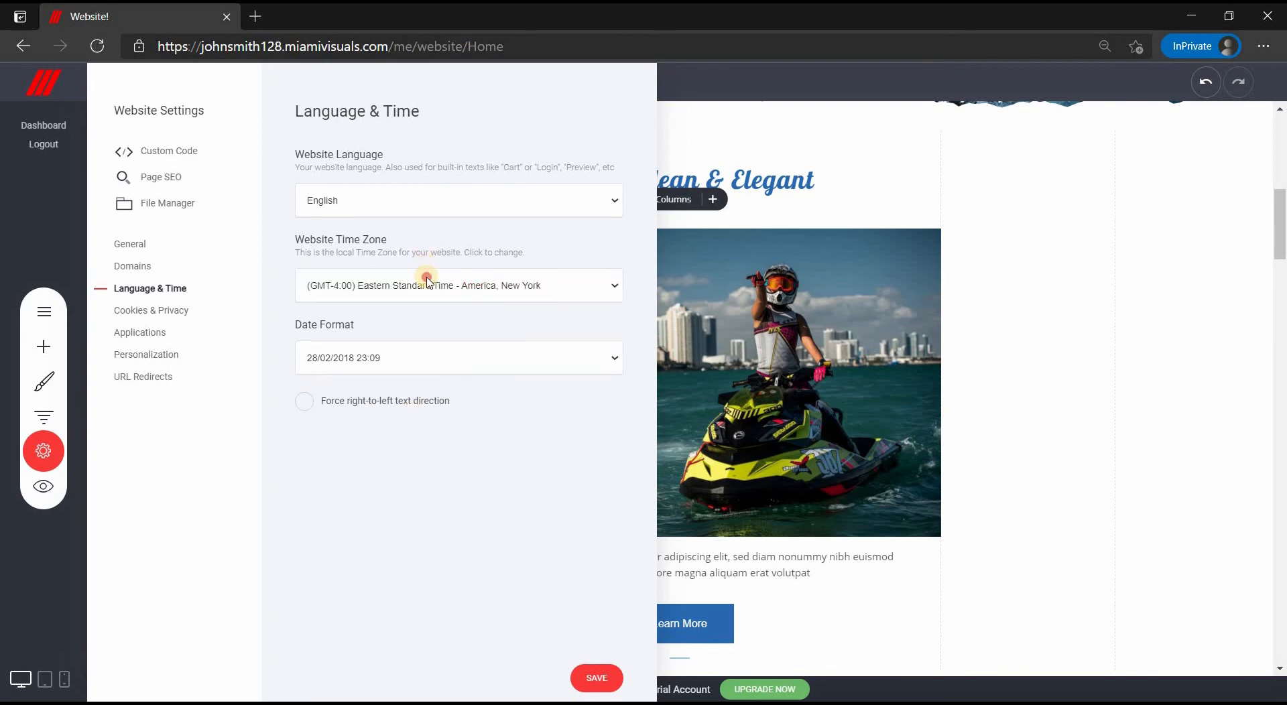
click(420, 281)
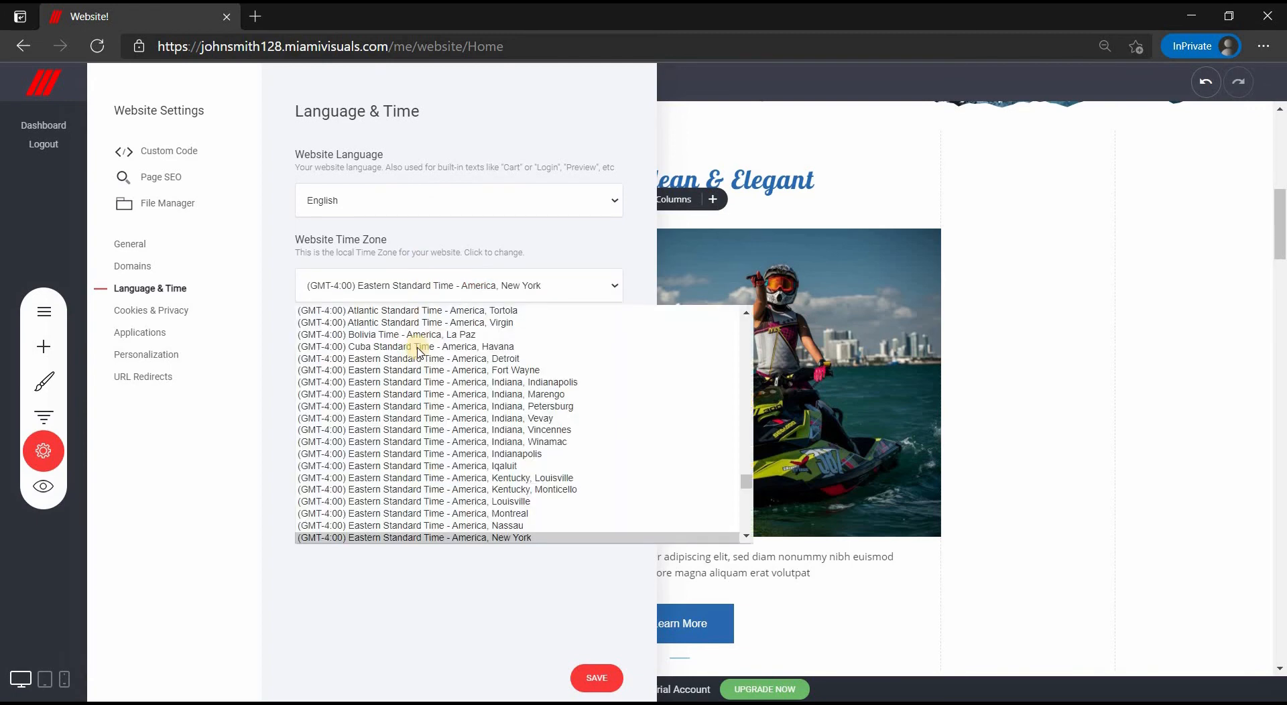
click(440, 286)
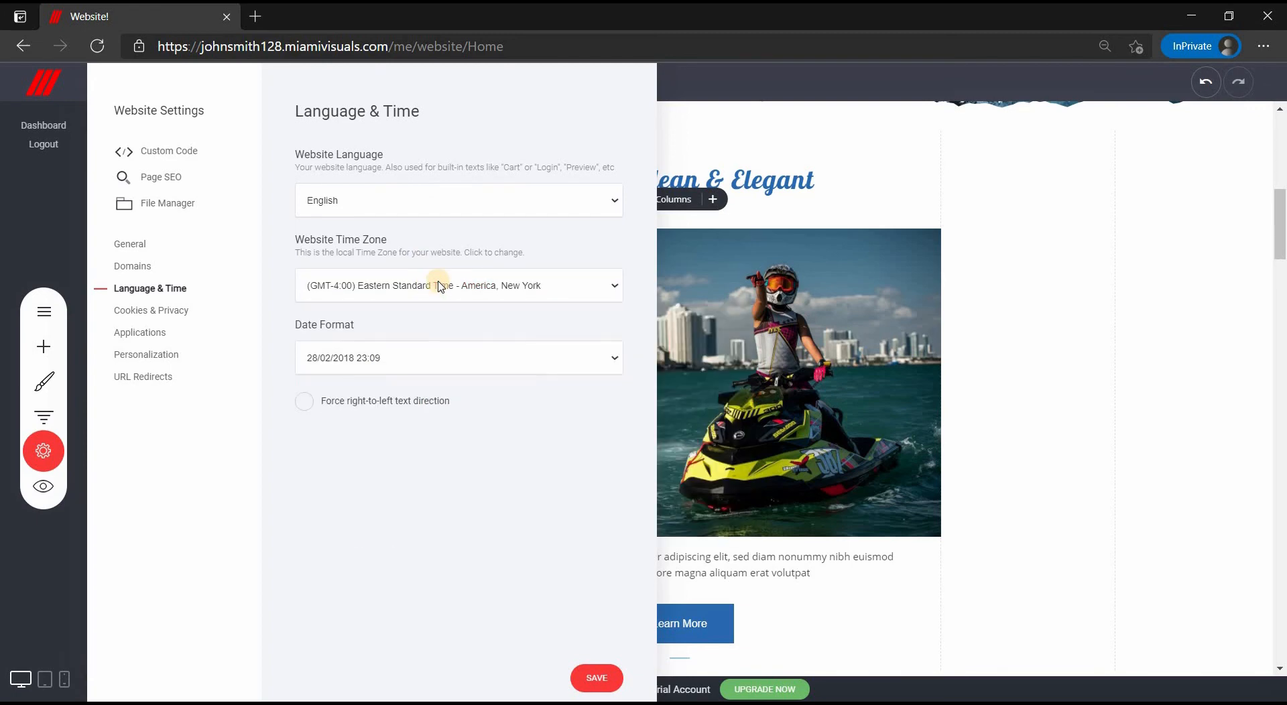
click(422, 359)
click(418, 383)
click(597, 686)
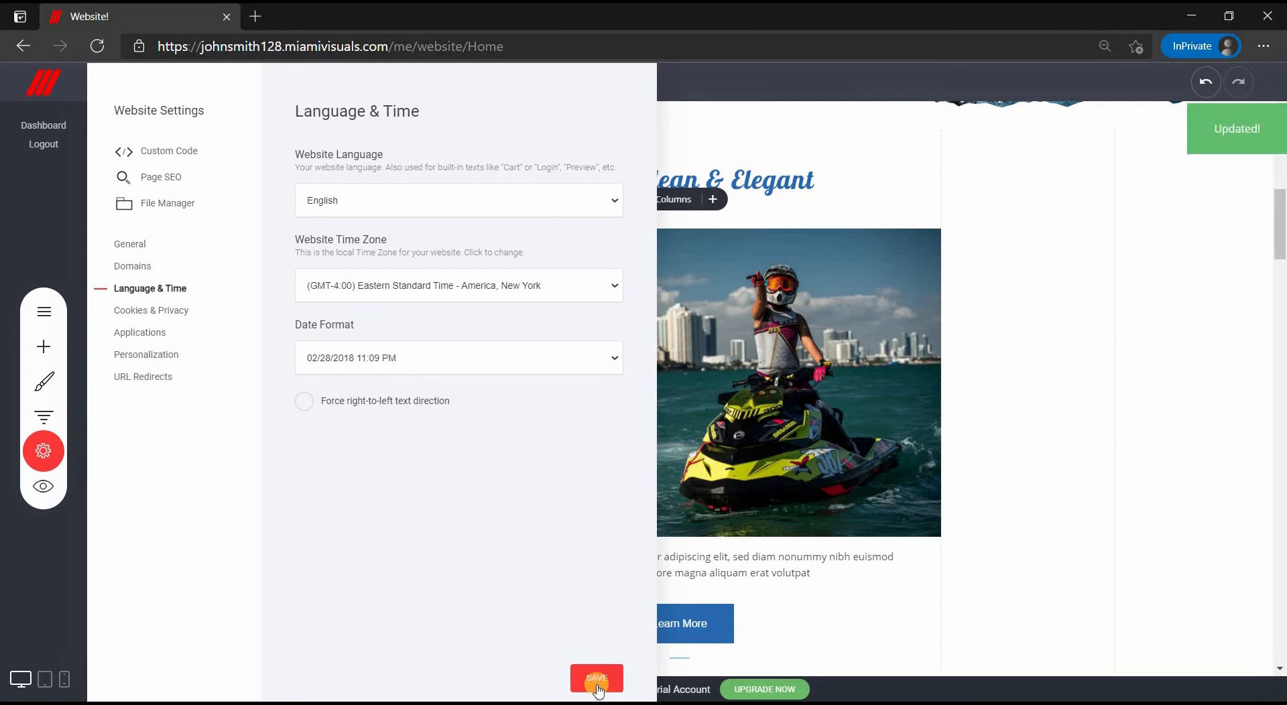
Step: Check the cookie and privacy settings and the MailChimp connection settings among the available applications, leaving MailChimp unconnected
click(148, 316)
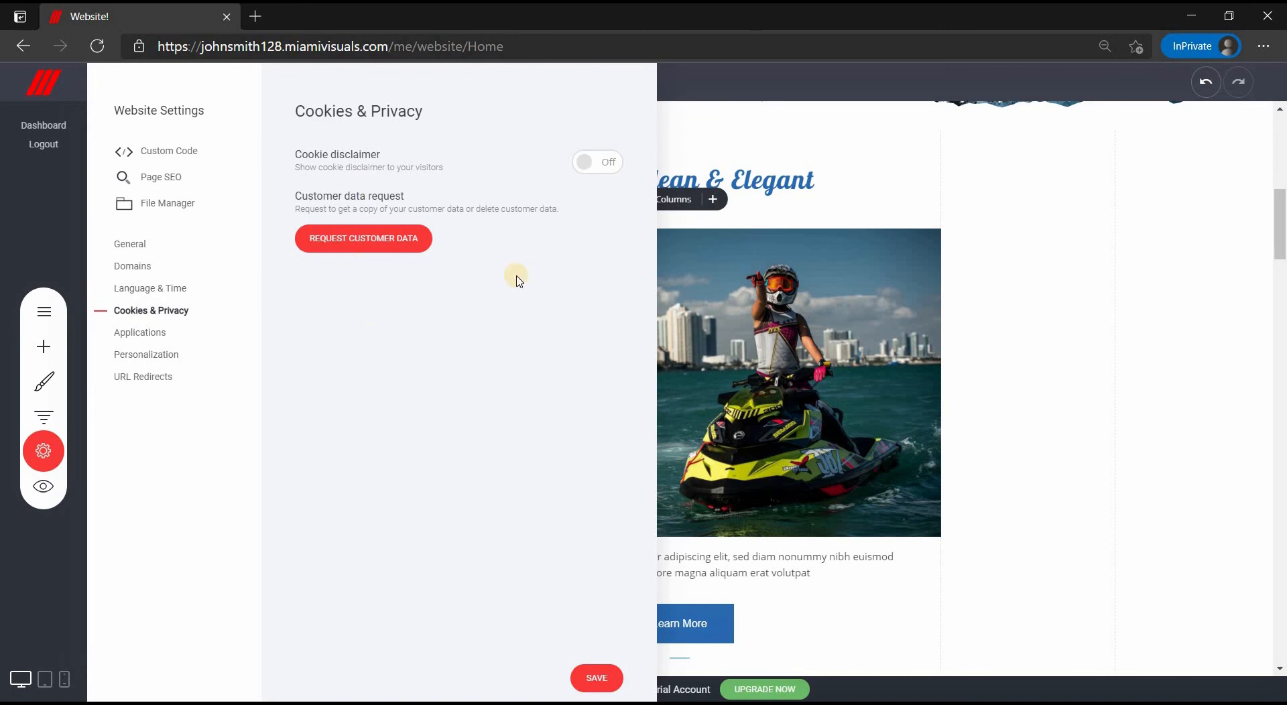
click(132, 337)
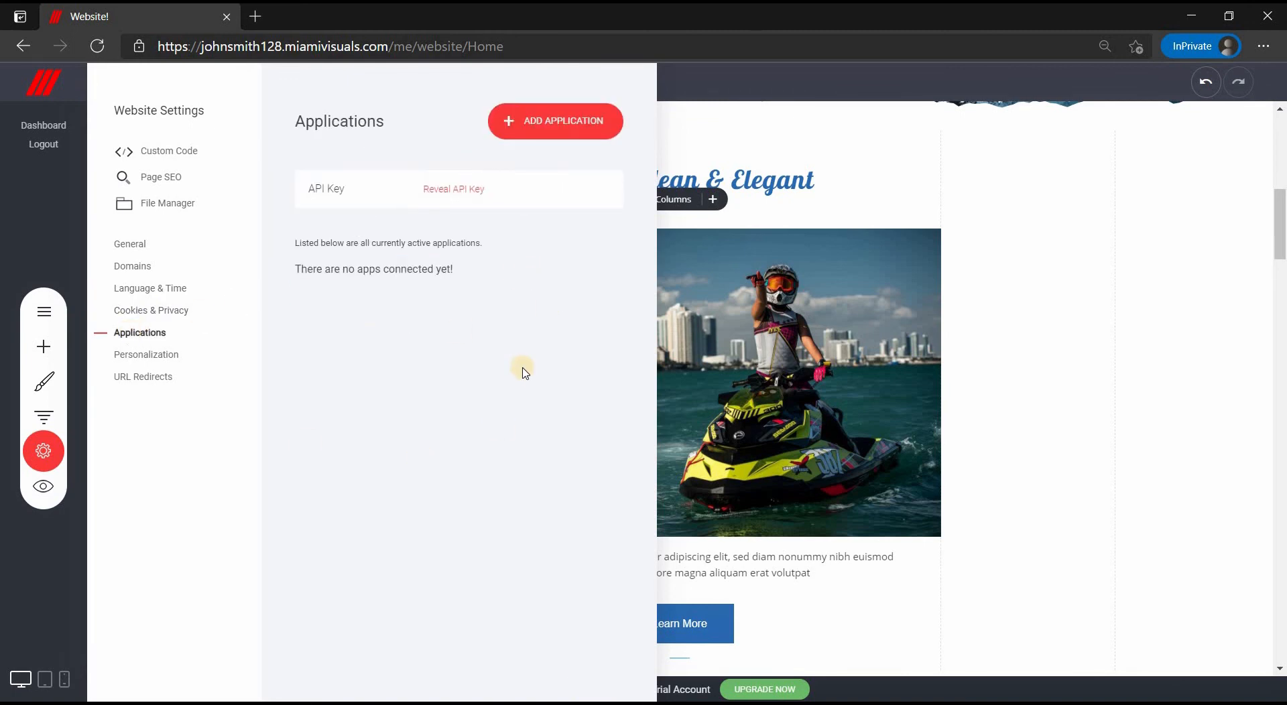
click(523, 120)
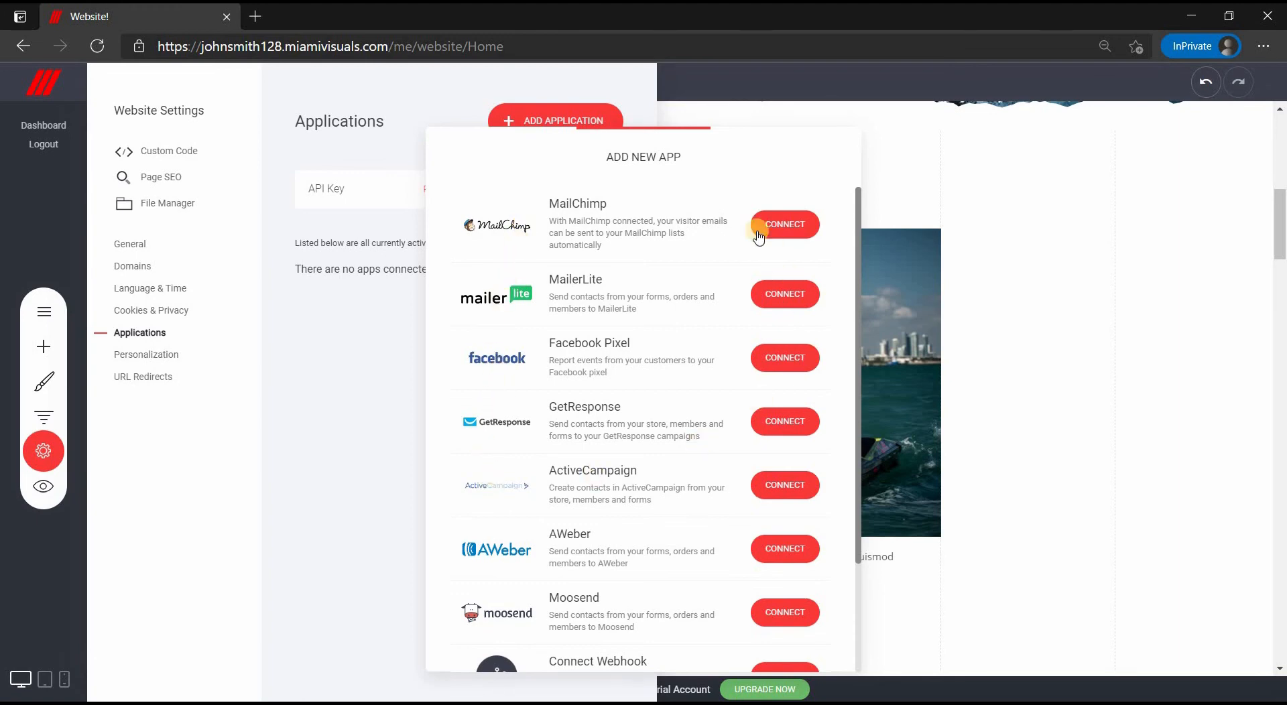
click(791, 225)
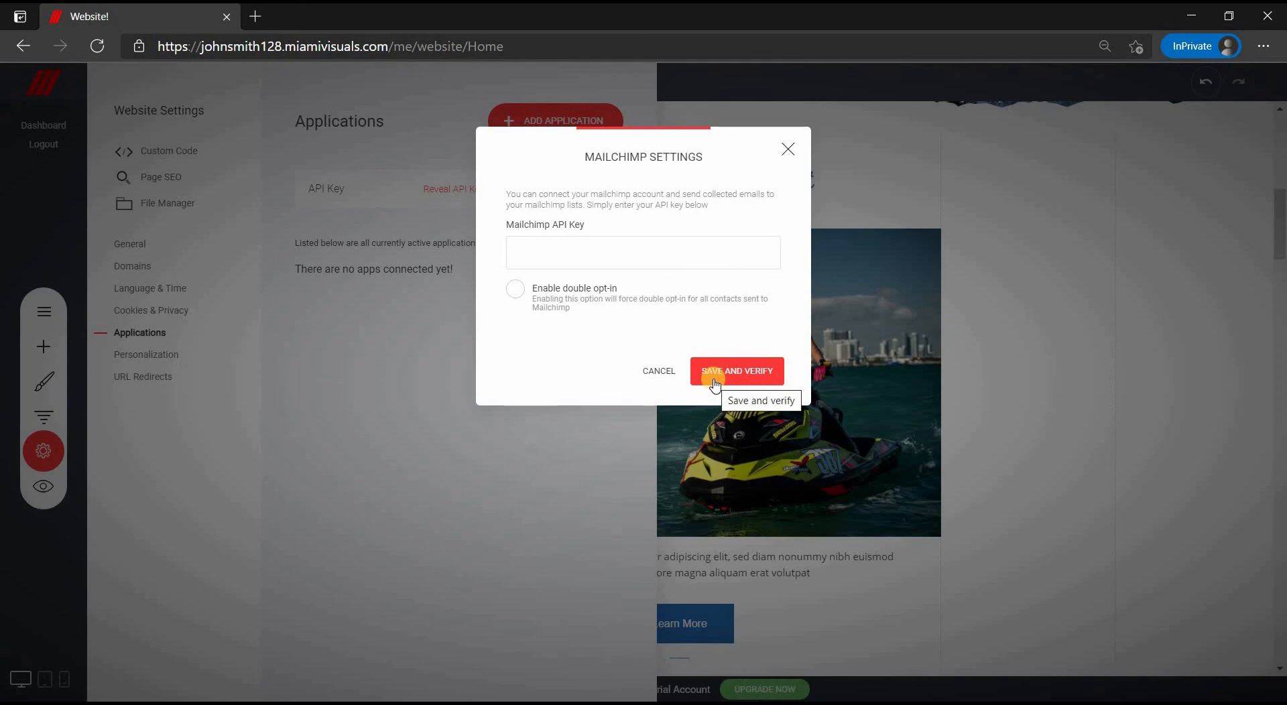
click(660, 373)
Step: View the Facebook Pixel connection settings among the available applications and close them without connecting
click(575, 120)
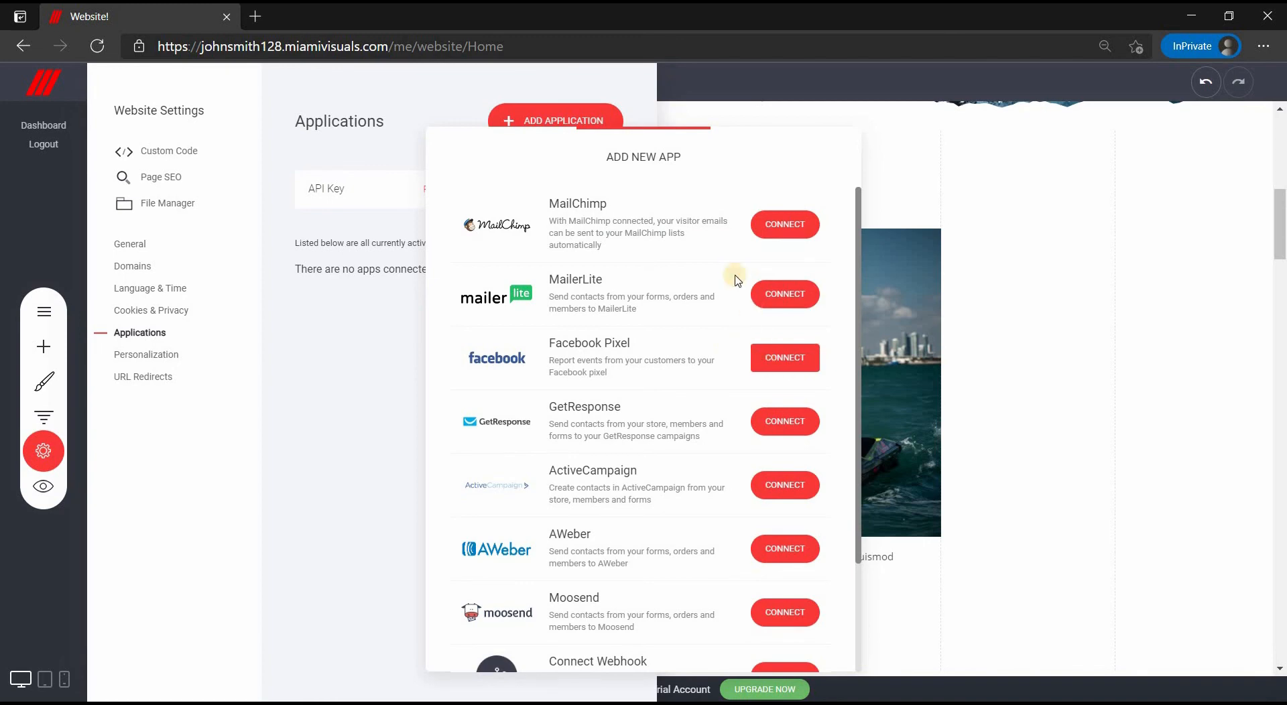
click(784, 357)
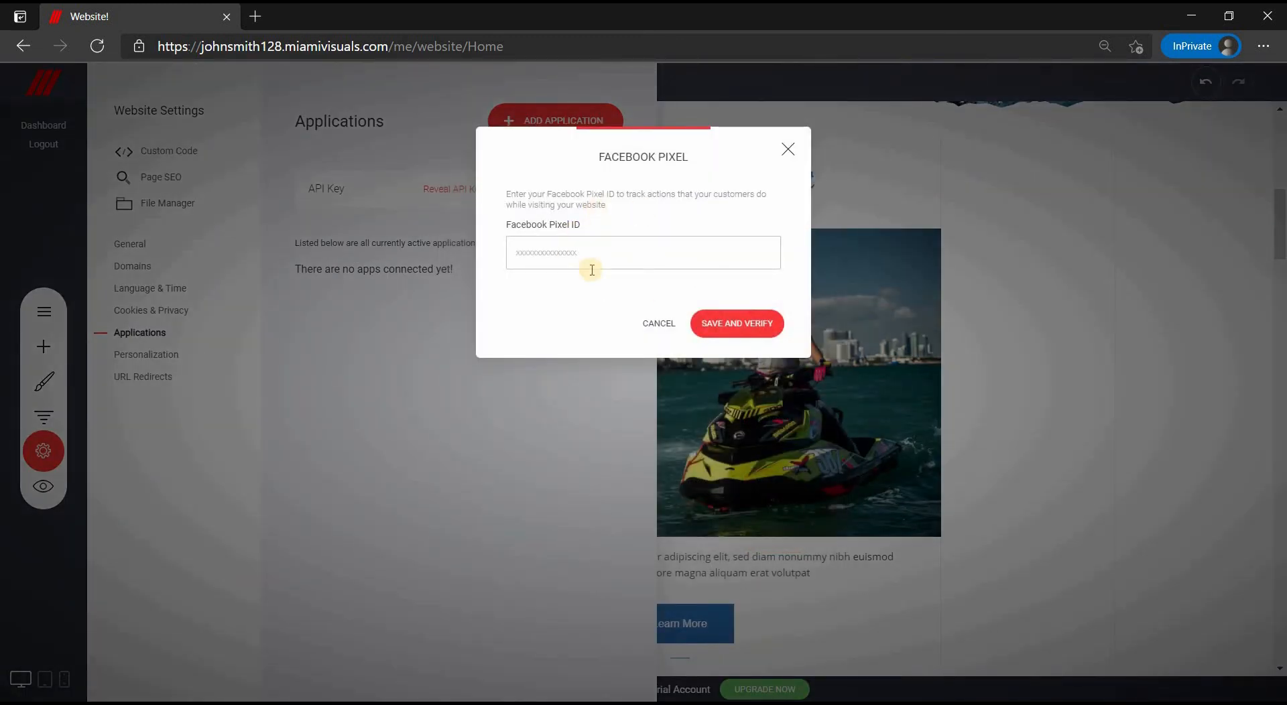
click(718, 327)
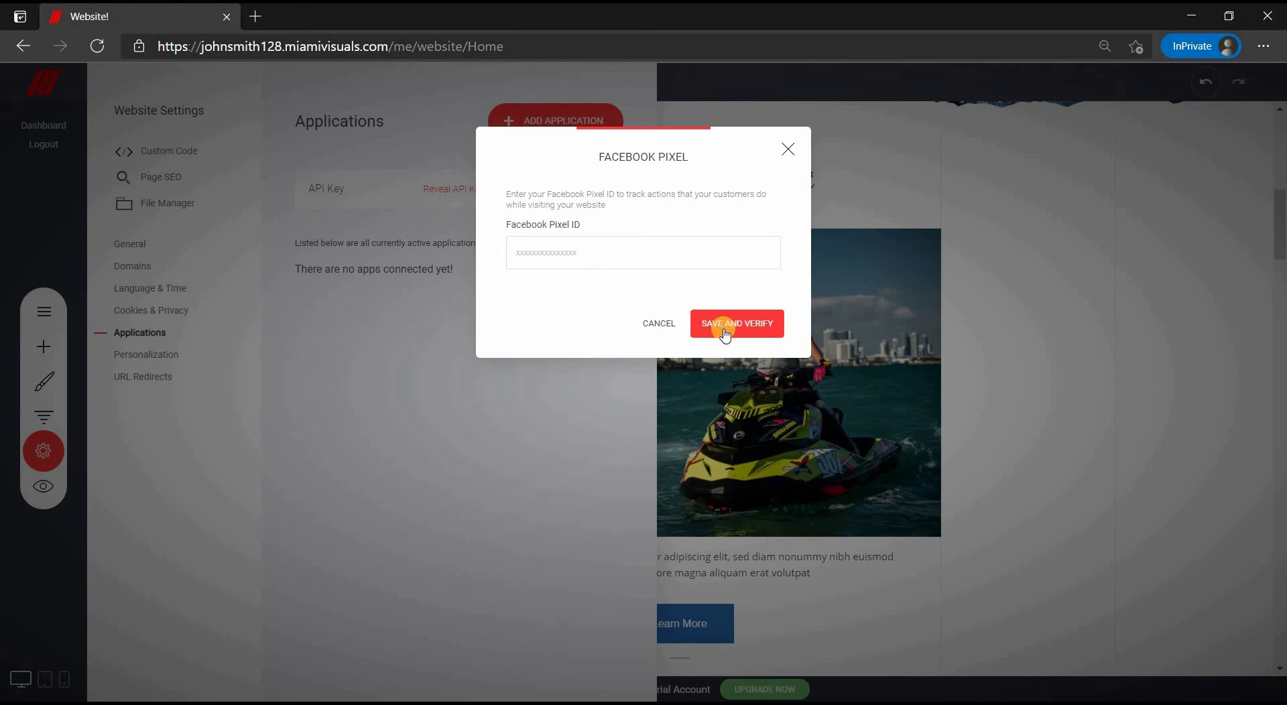
click(650, 327)
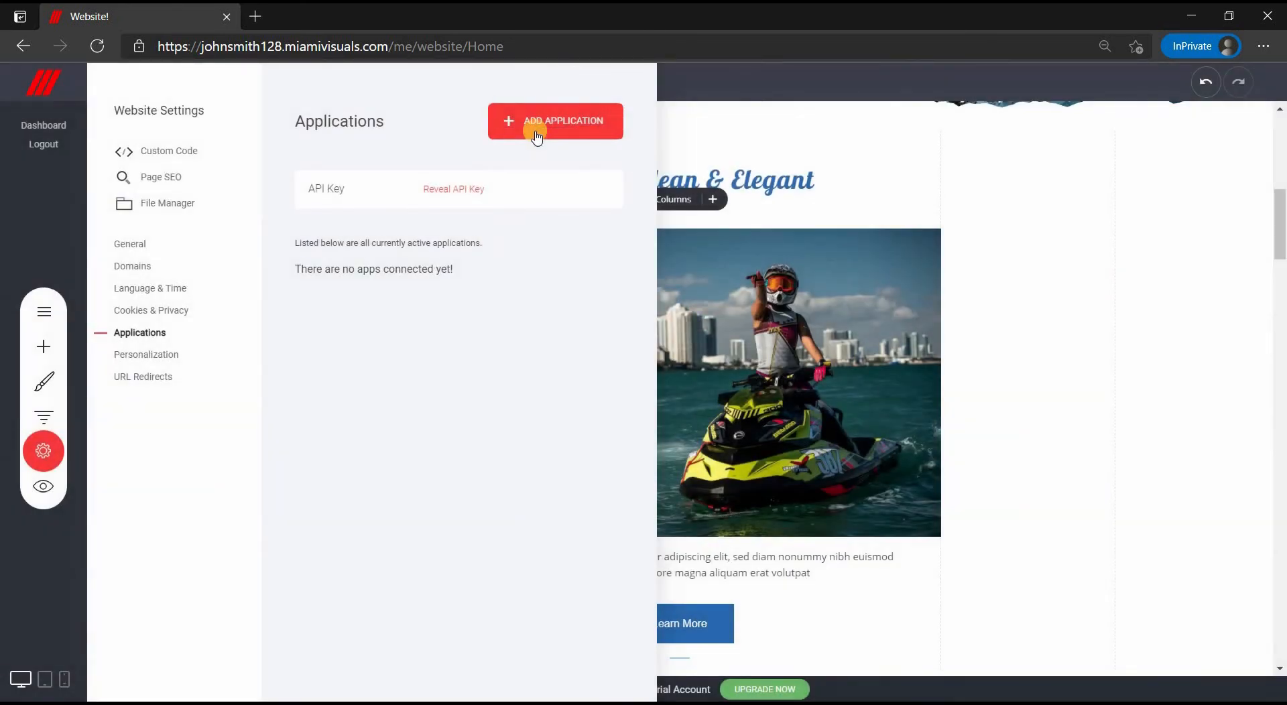
Step: Examine the host and API key fields required for connecting ActiveCampaign, and cancel the connection
click(537, 133)
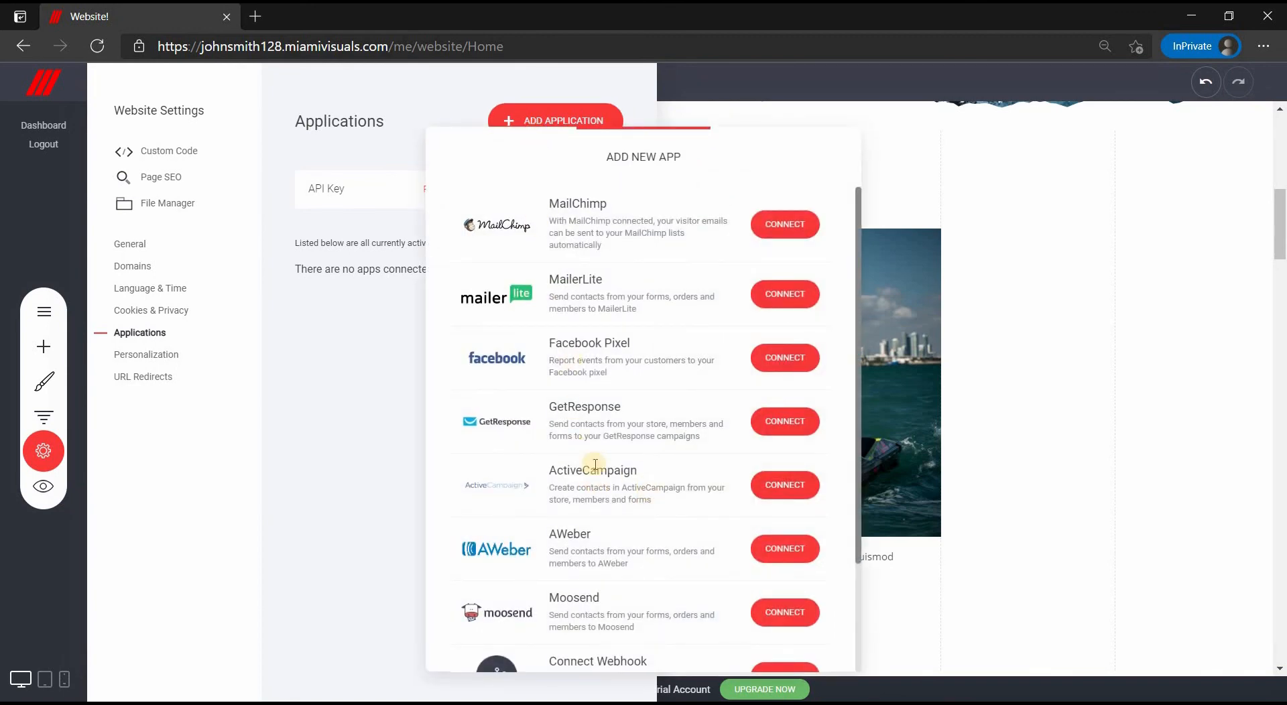
click(784, 485)
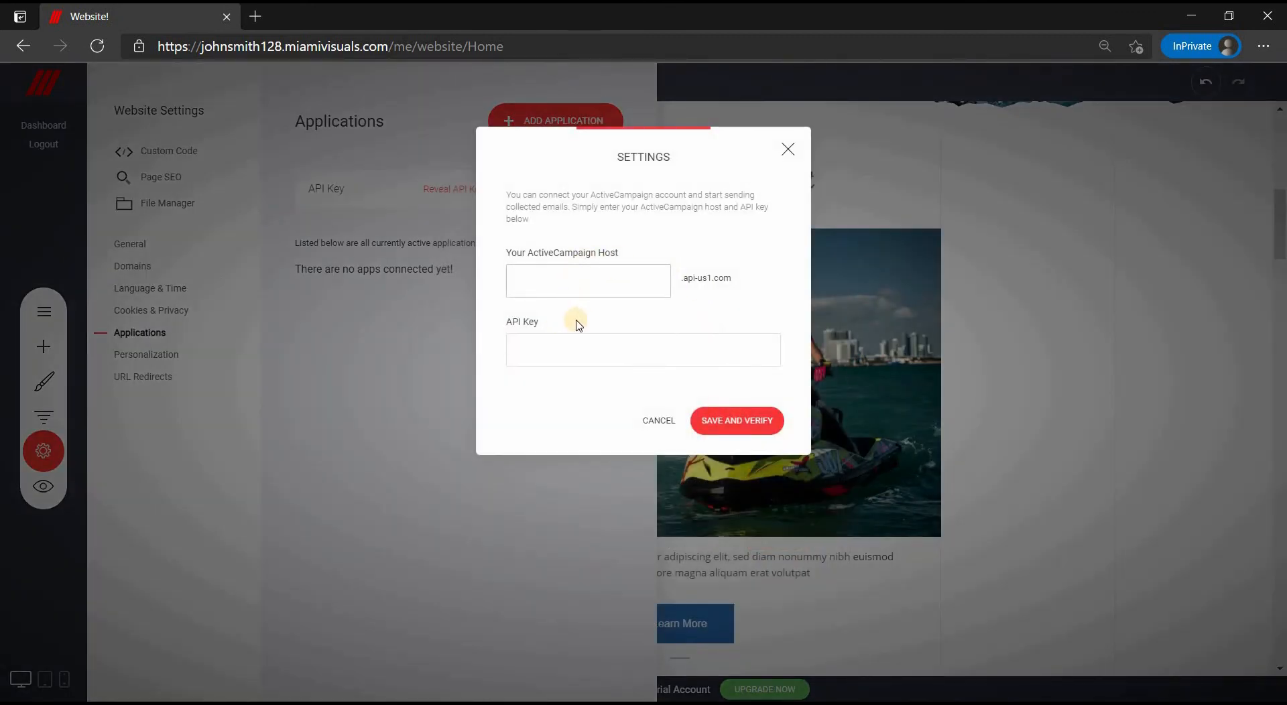
click(603, 355)
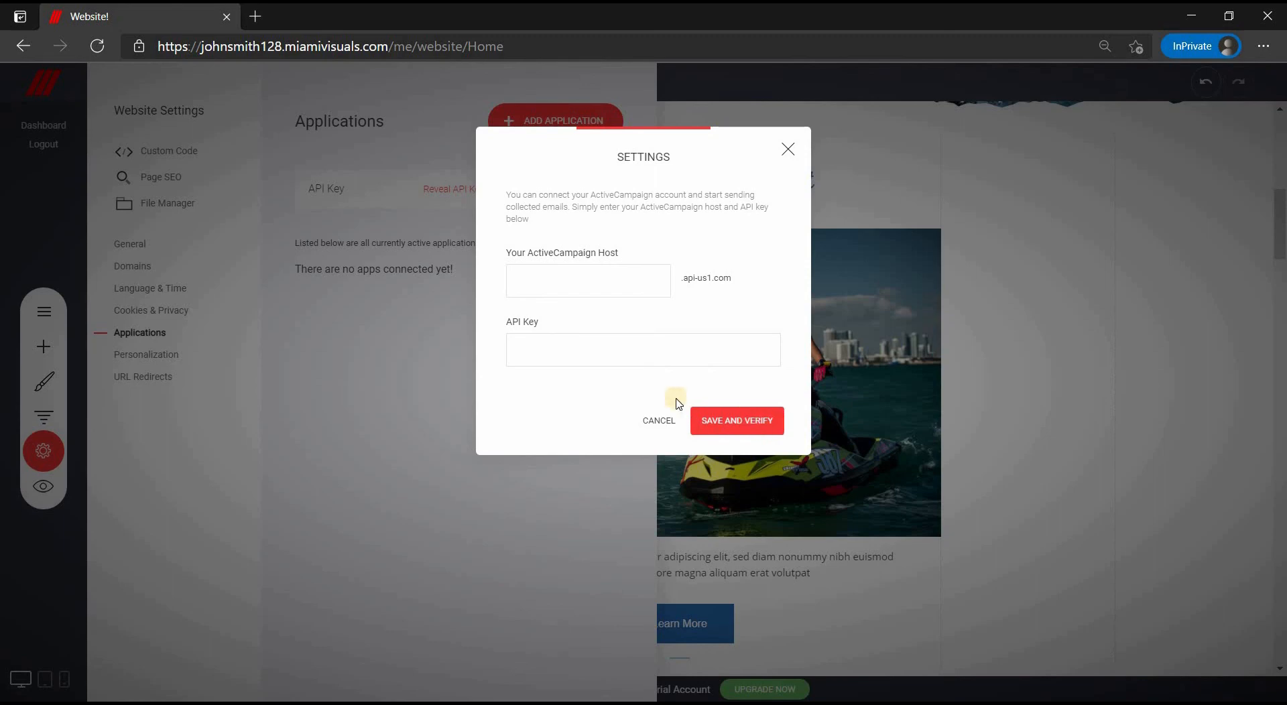
click(657, 420)
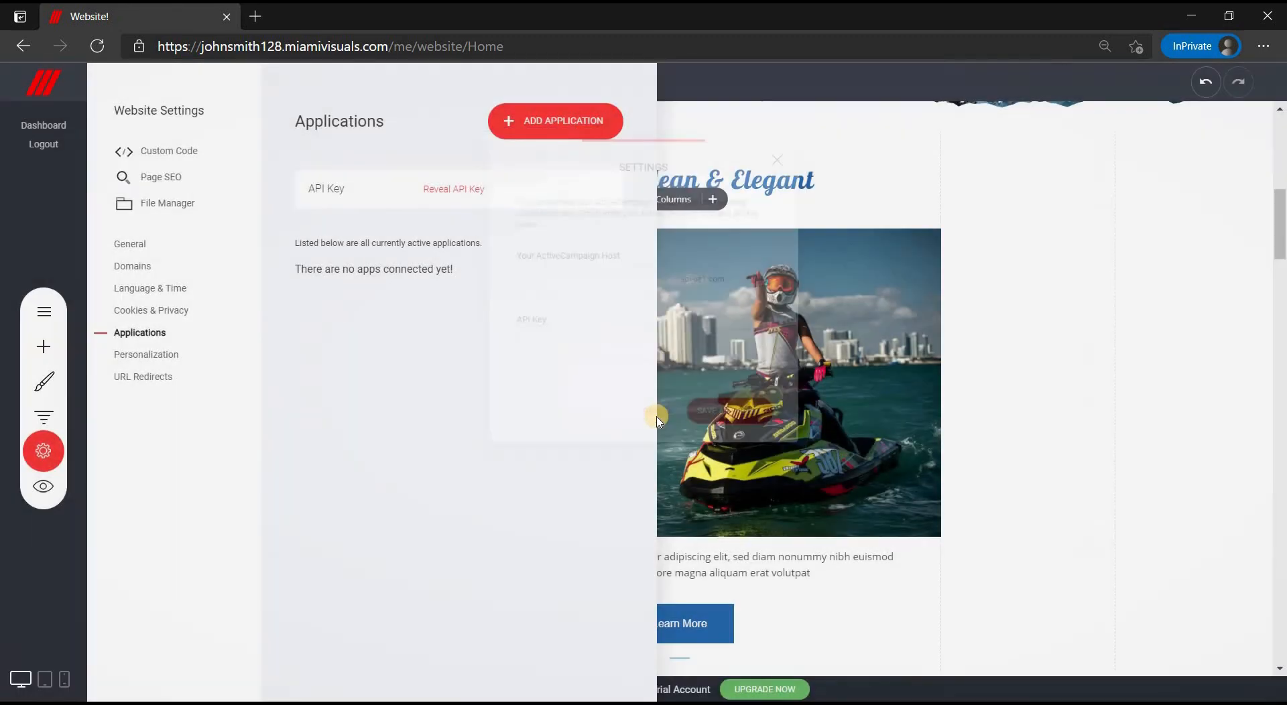
Step: Check the personalization tags and URL redirect settings, and open the website preview
click(161, 357)
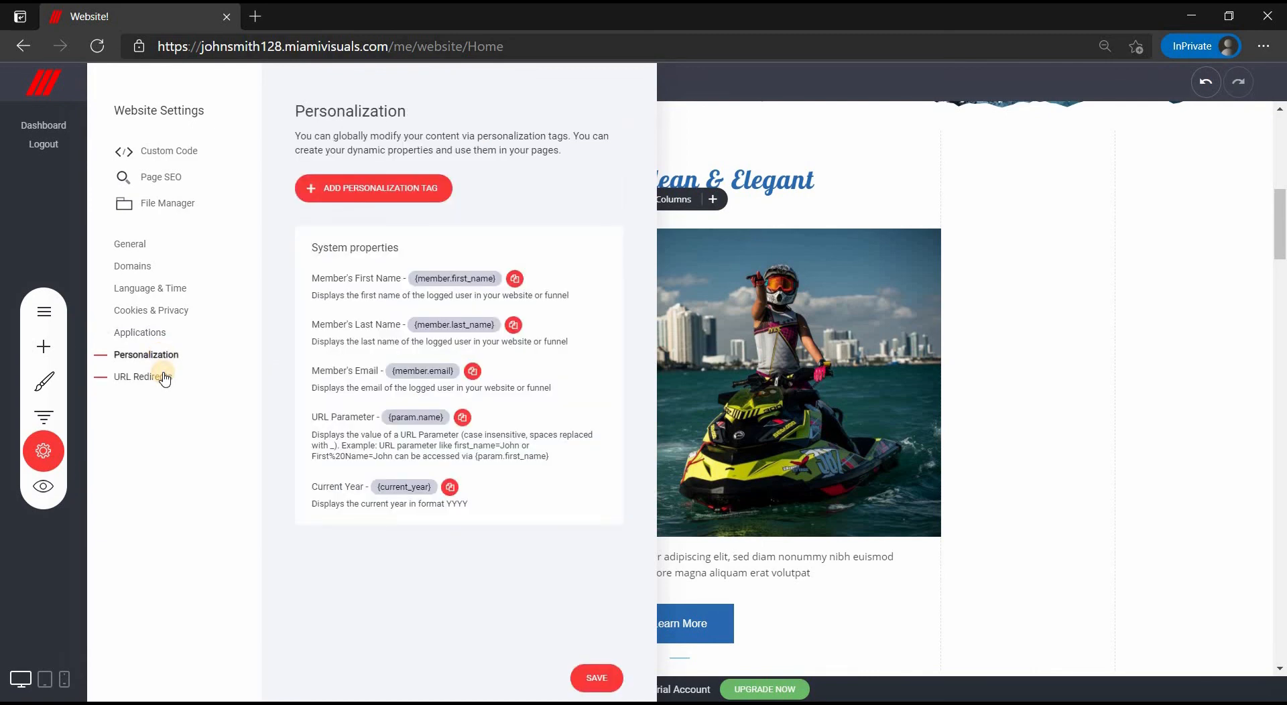
click(163, 378)
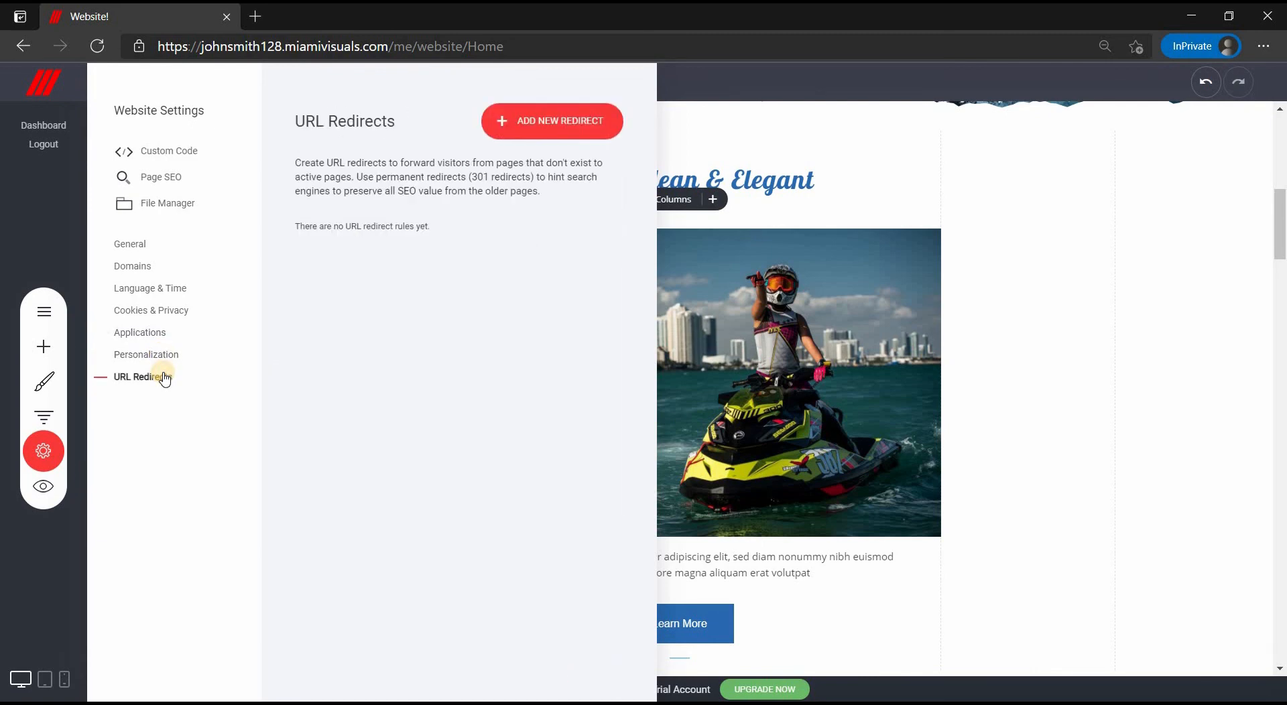
click(39, 501)
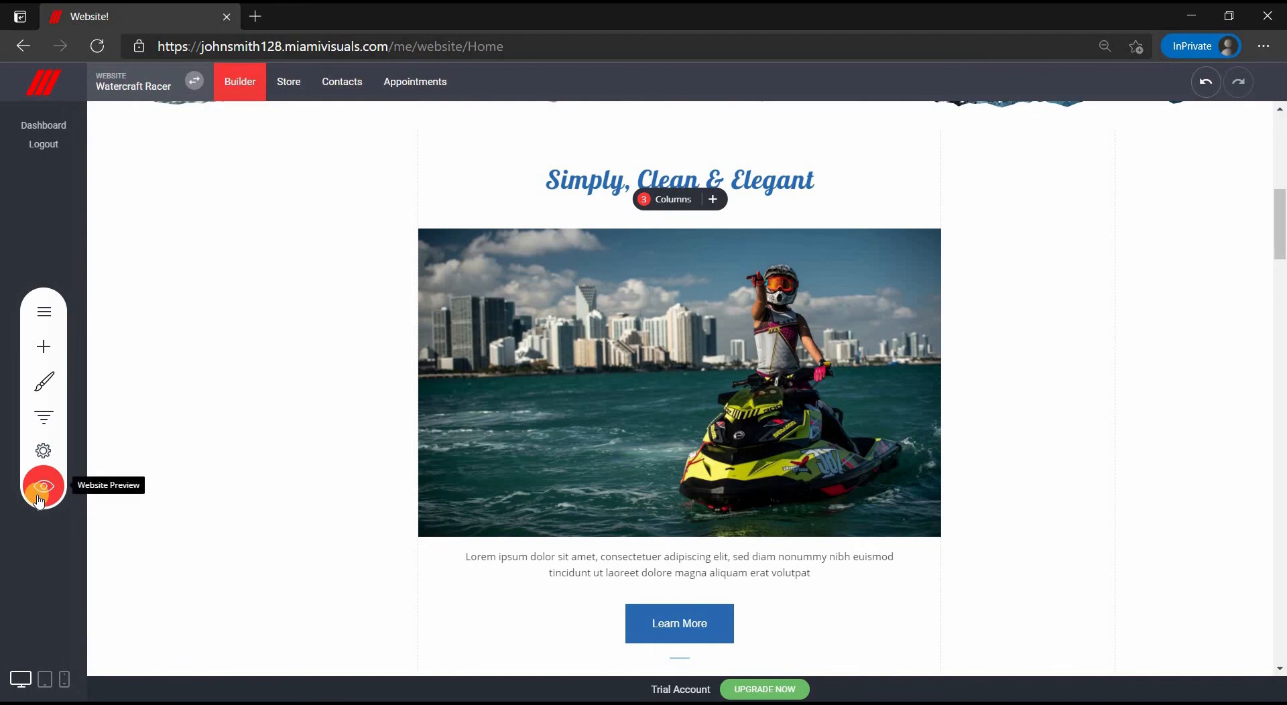
click(38, 499)
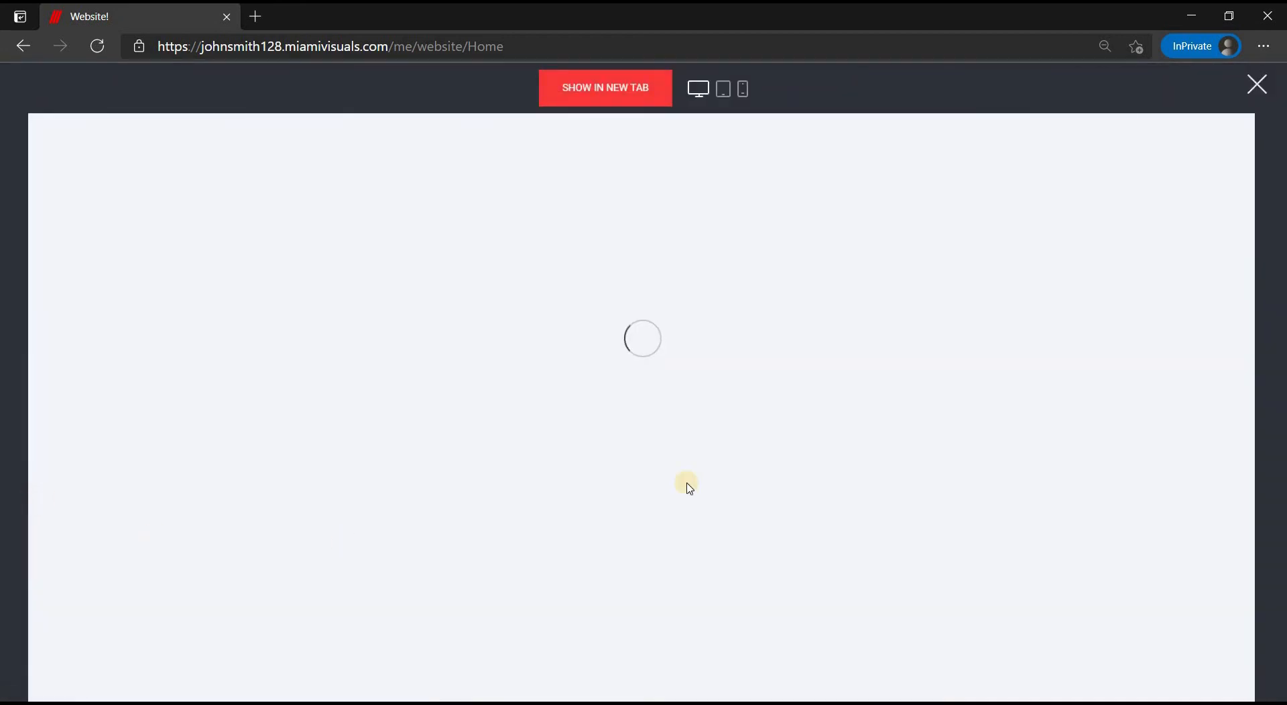